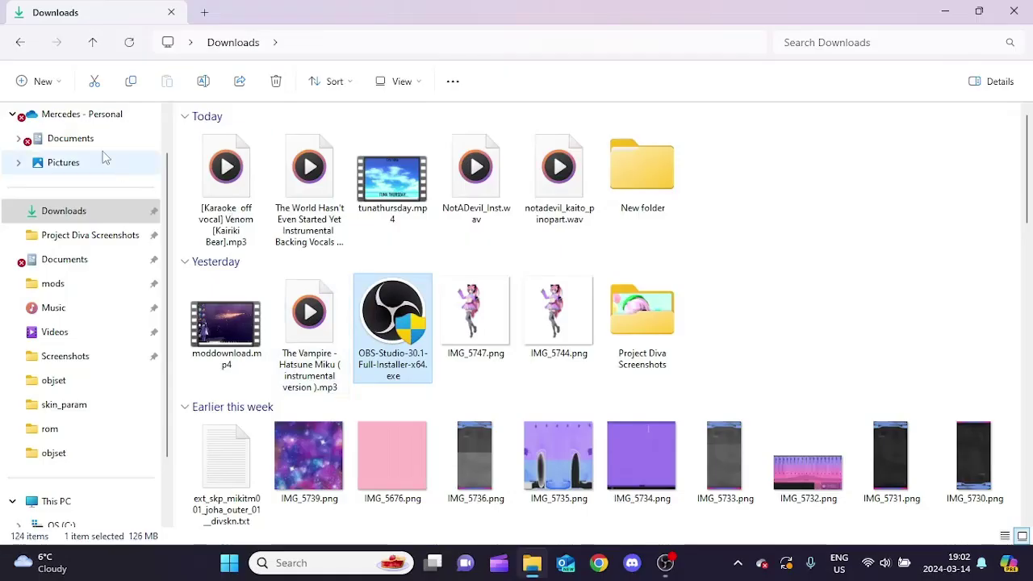
- Create a new folder named "whatever" in Downloads
click(31, 83)
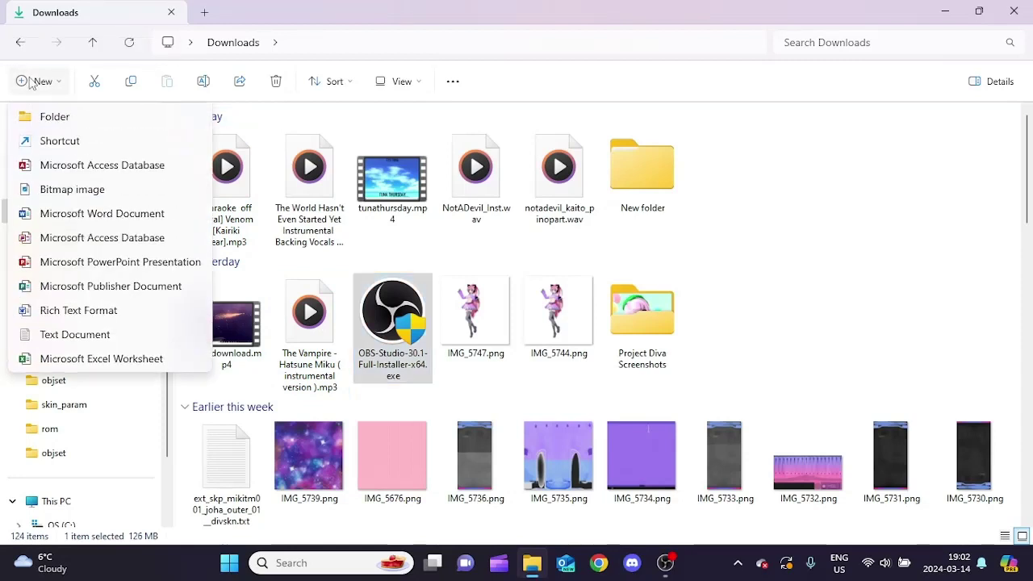
click(130, 123)
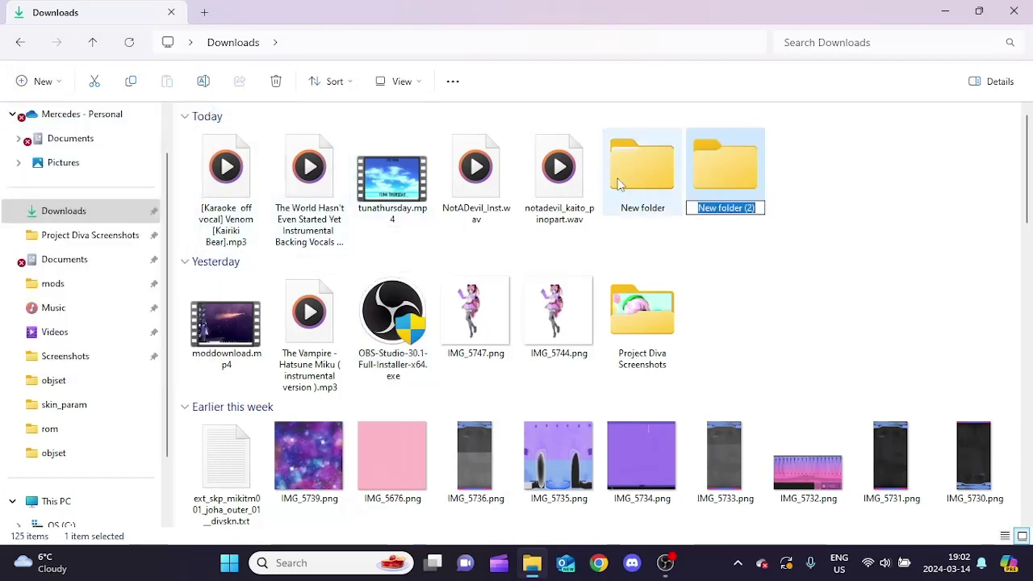
text(whatever)
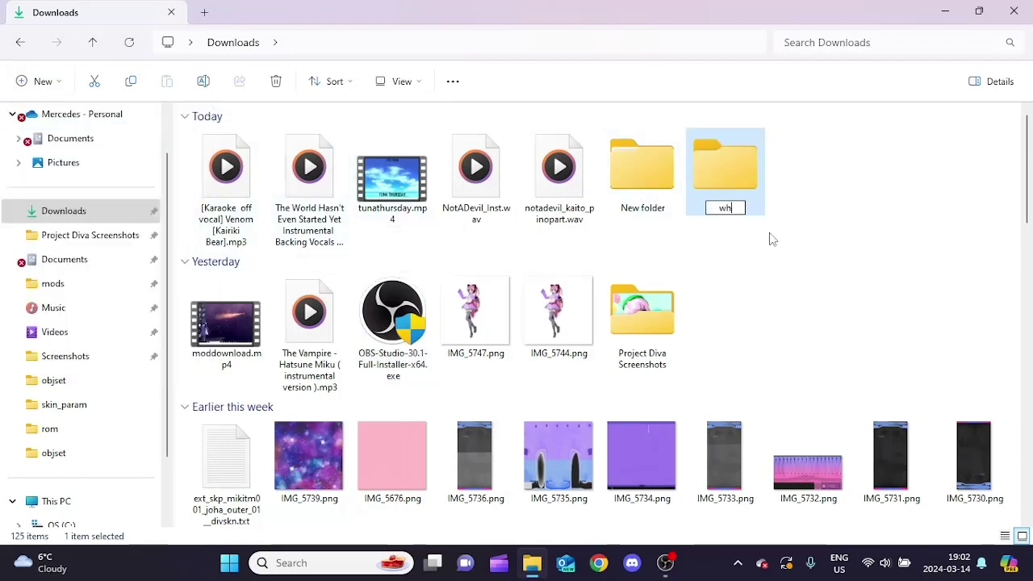
click(791, 220)
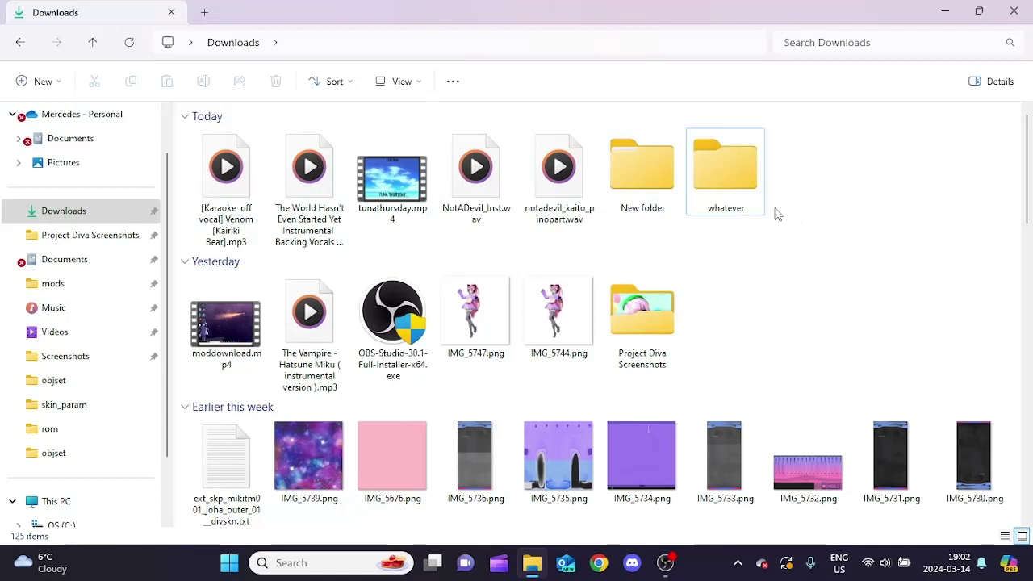
- Create a subfolder named "rom" inside the "whatever" folder
double_click(712, 158)
click(34, 85)
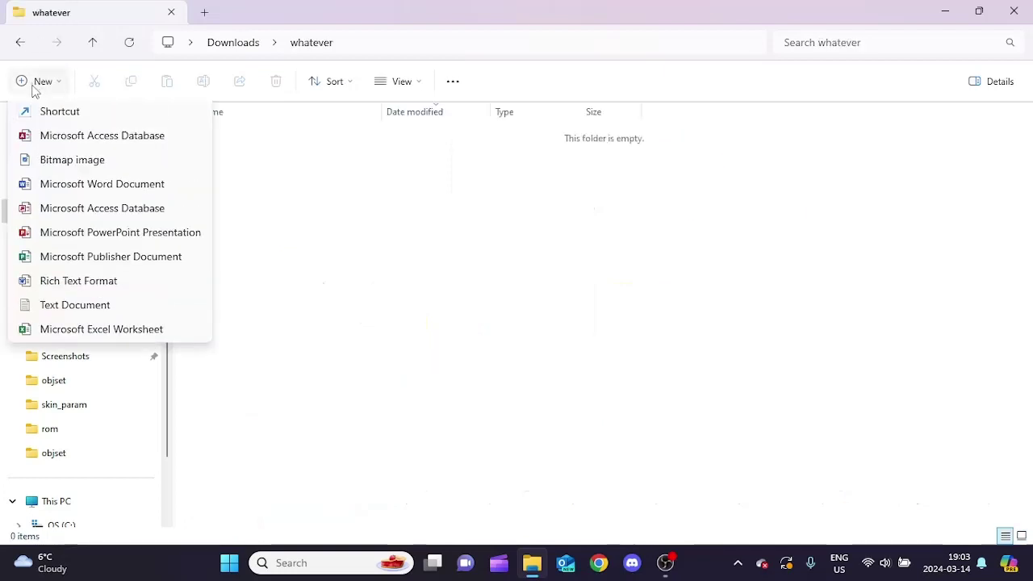
click(37, 116)
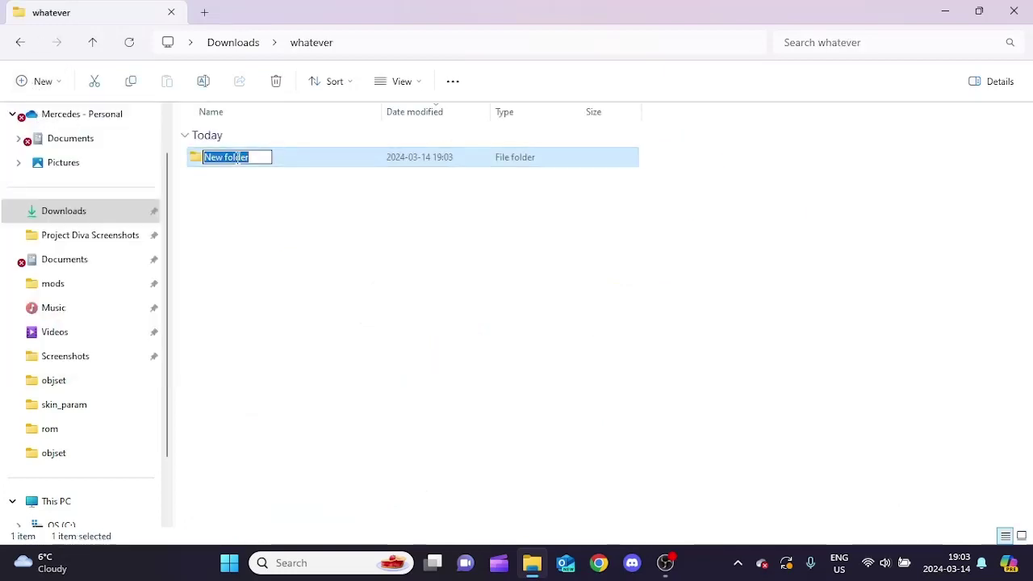
text(rom)
key(Return)
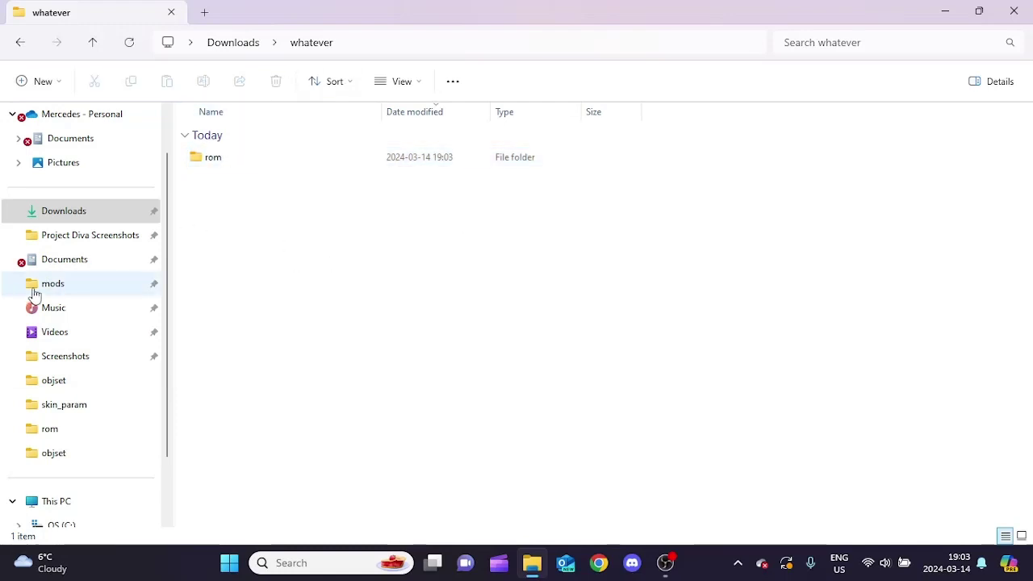
- Copy config.toml from the "Church of Blue Roses KAITO" folder in mods into the "whatever" folder in Downloads
click(65, 293)
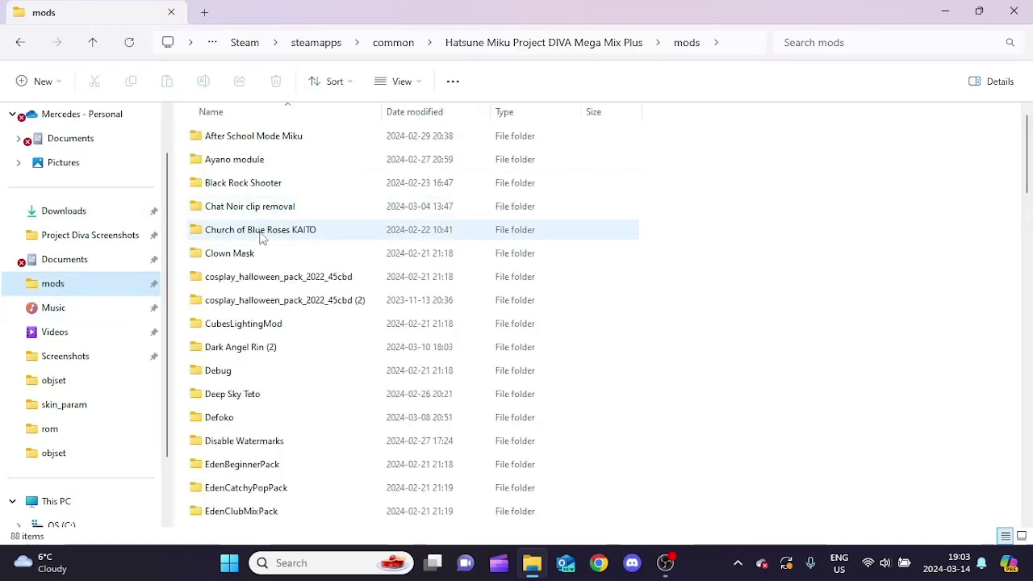
double_click(242, 231)
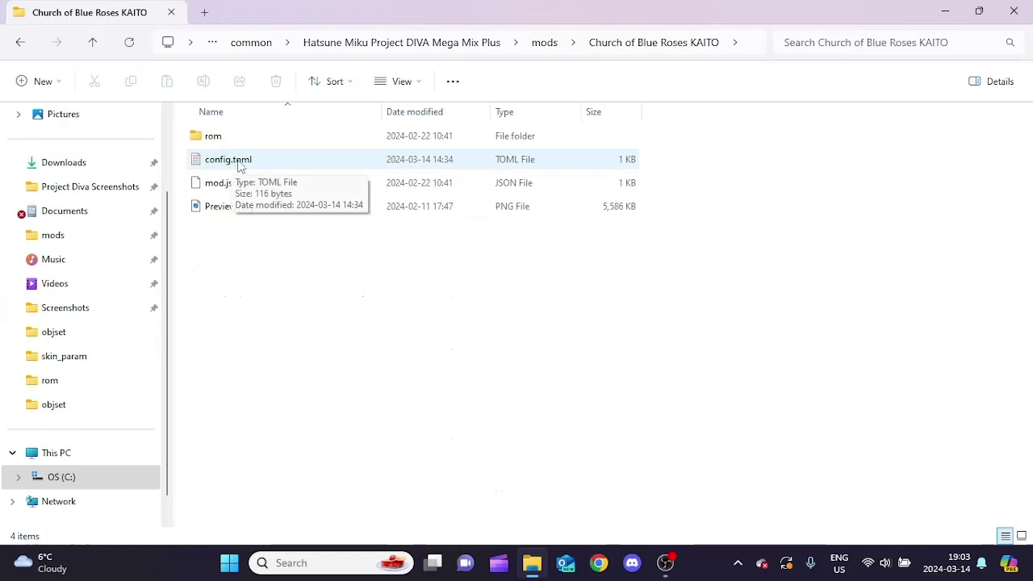
click(277, 168)
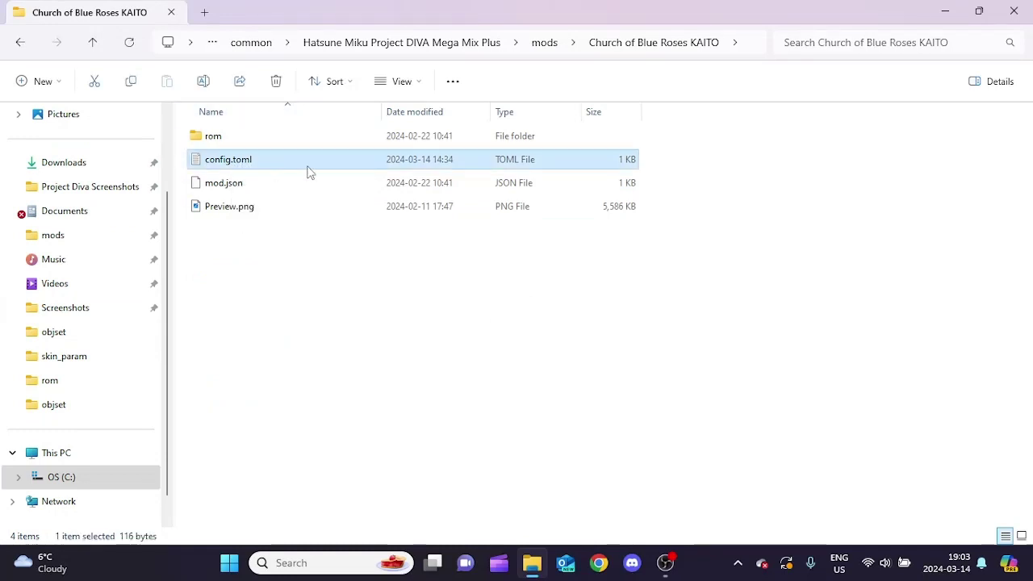
click(131, 81)
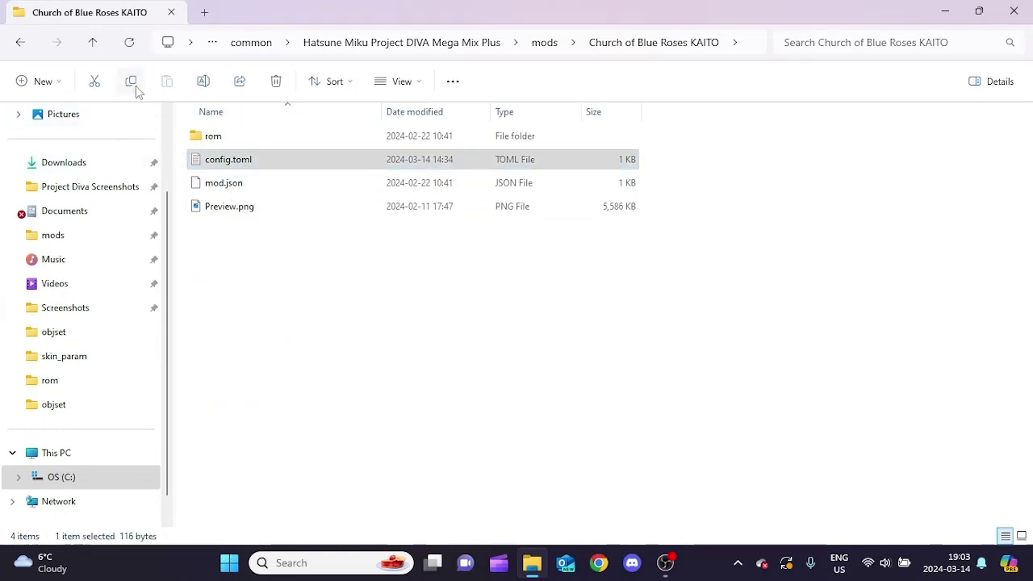
click(74, 165)
double_click(646, 197)
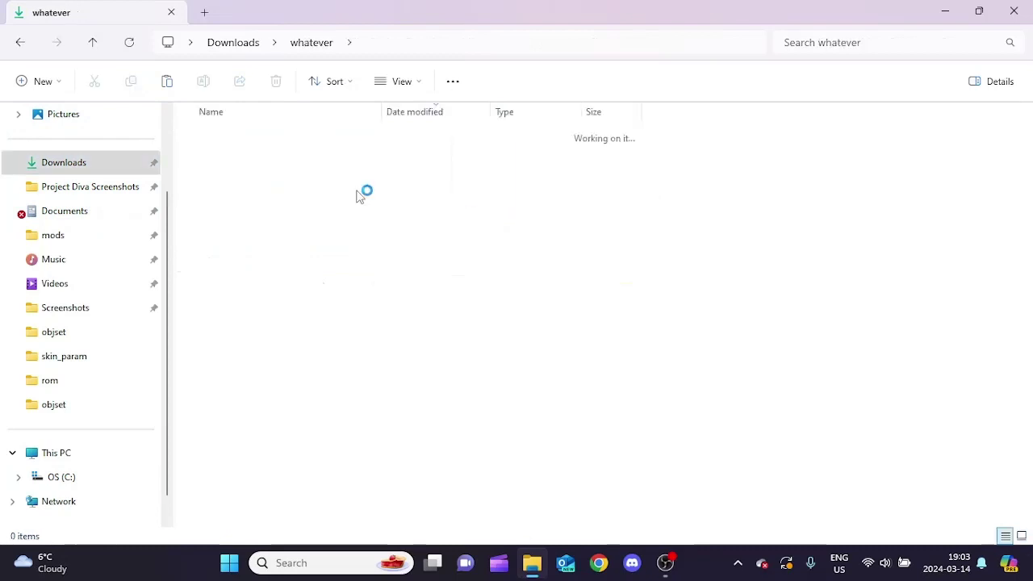
click(170, 84)
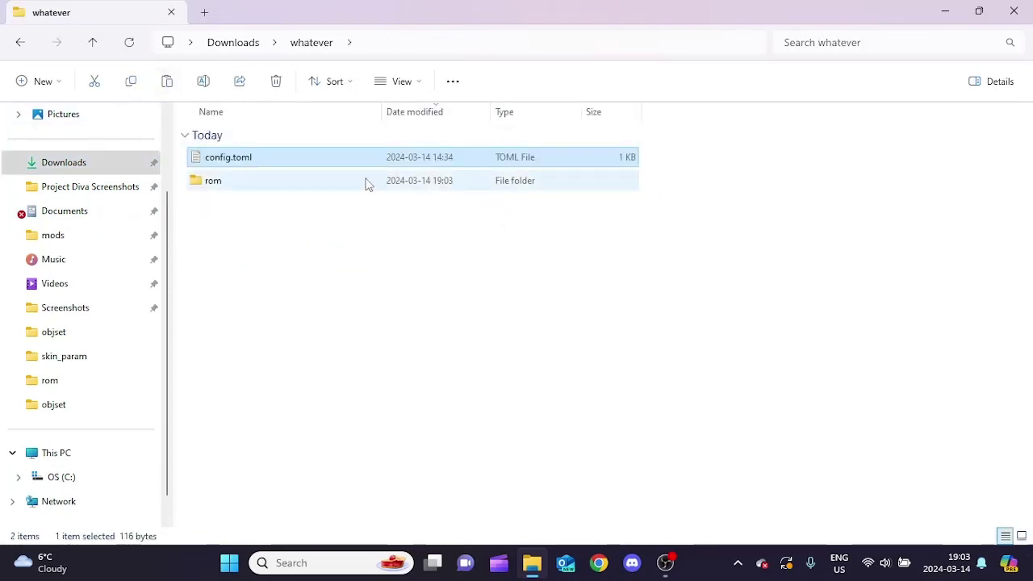
- Open the copied config.toml and set the mod's name value to "Whatever"
double_click(311, 162)
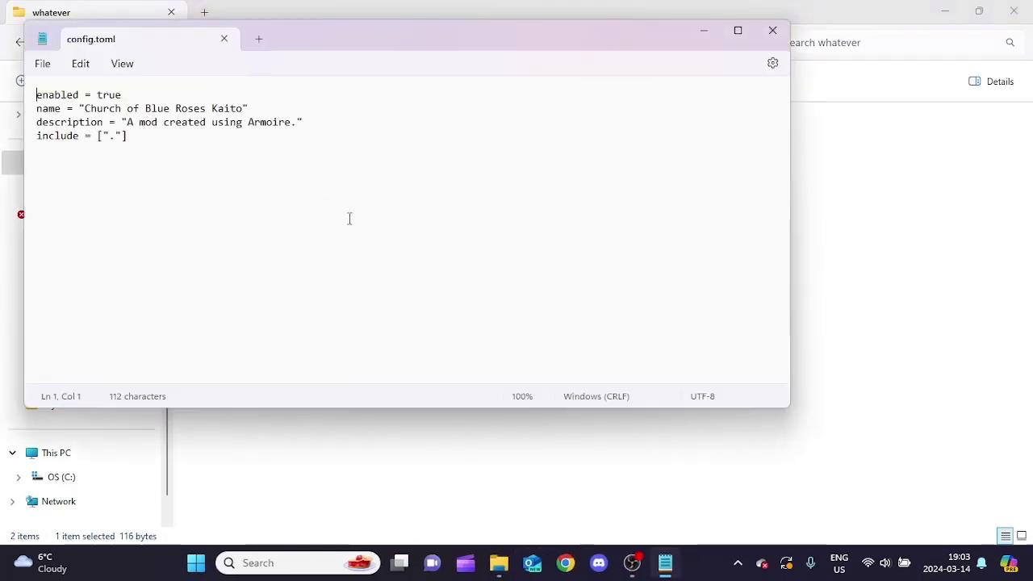
drag(84, 109, 245, 106)
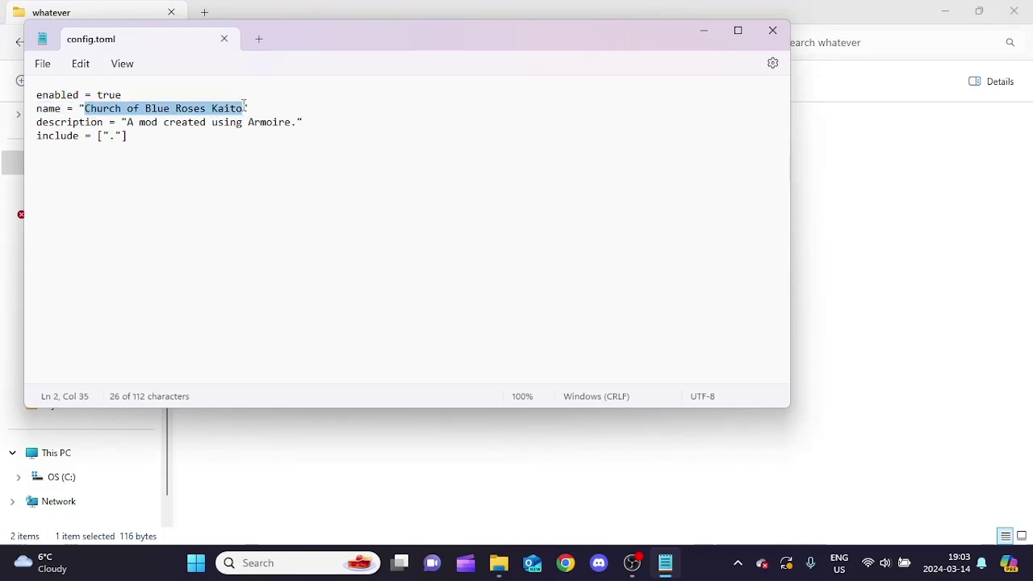
text(Whatever)
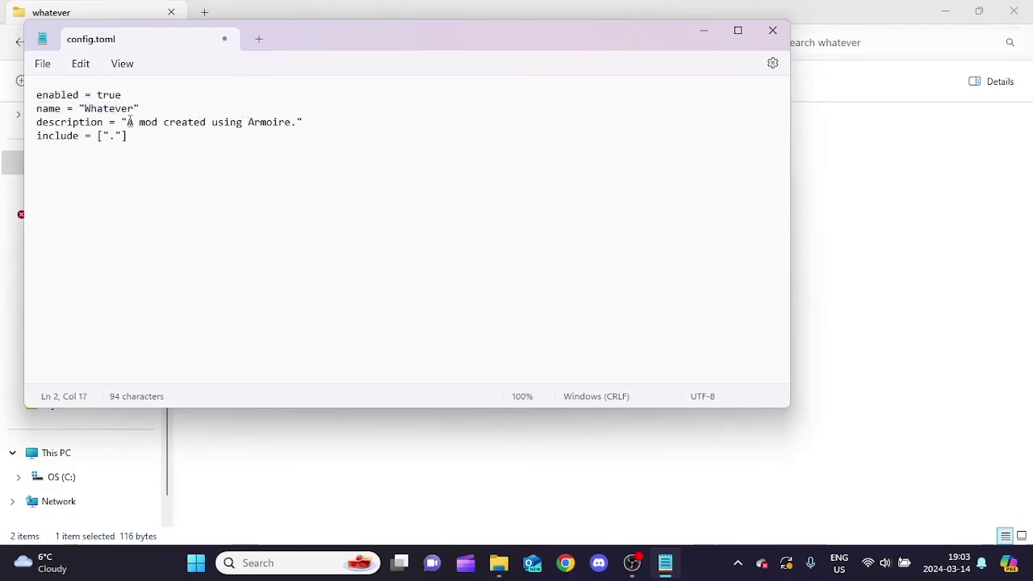
- Set the description in config.toml to "This is a mod", then save and close the file
drag(128, 122, 301, 133)
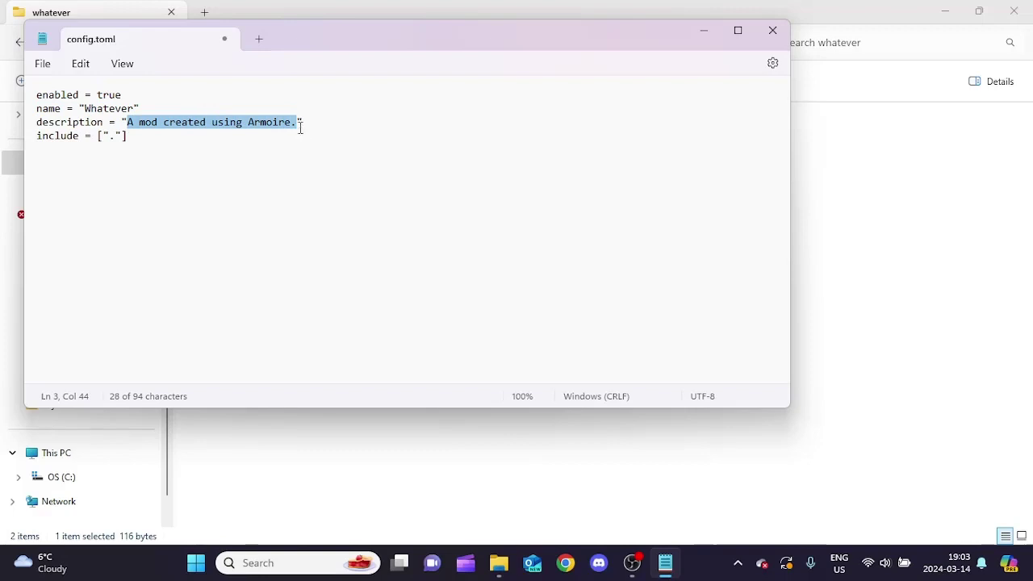
text(This is a mod)
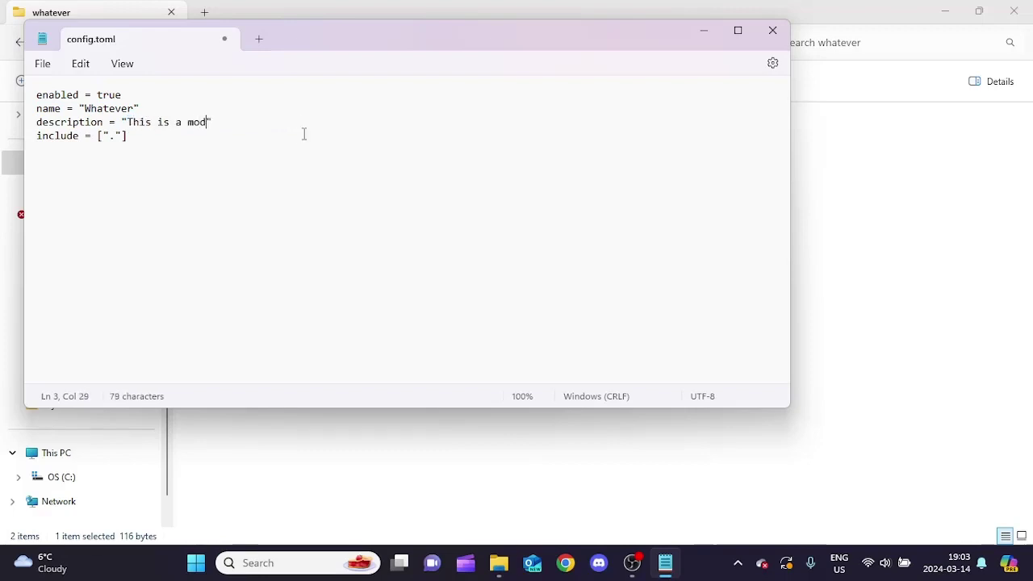
click(42, 63)
click(54, 168)
click(773, 30)
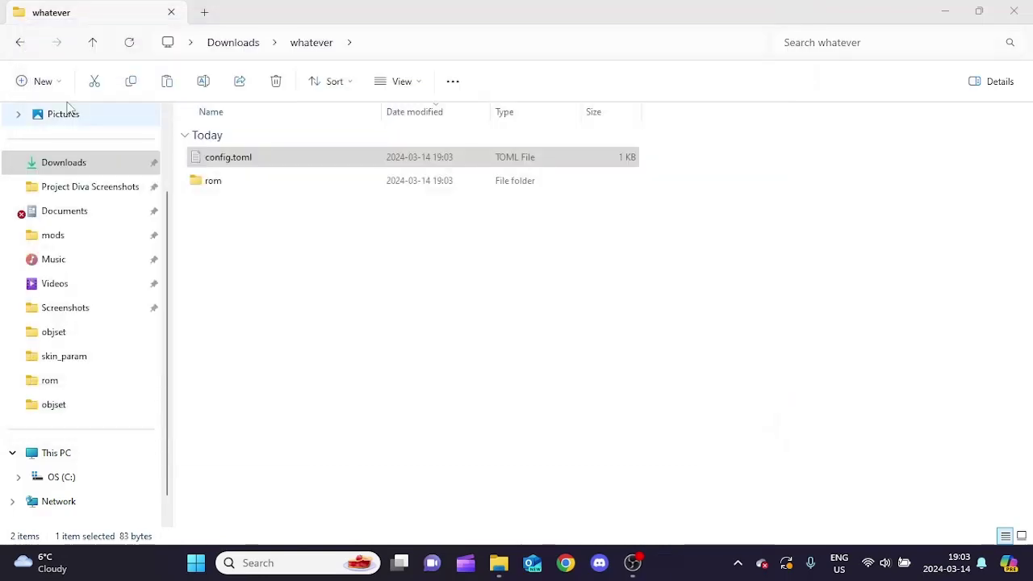
click(249, 205)
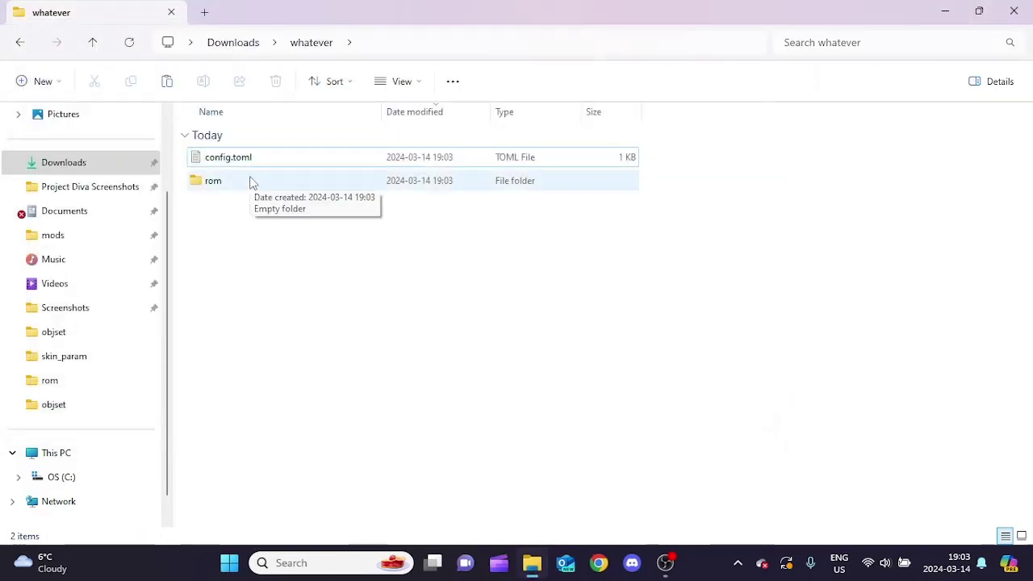
- Create two subfolders named "objset" and "skin_param" inside the rom folder, and return to the "whatever" folder
double_click(249, 183)
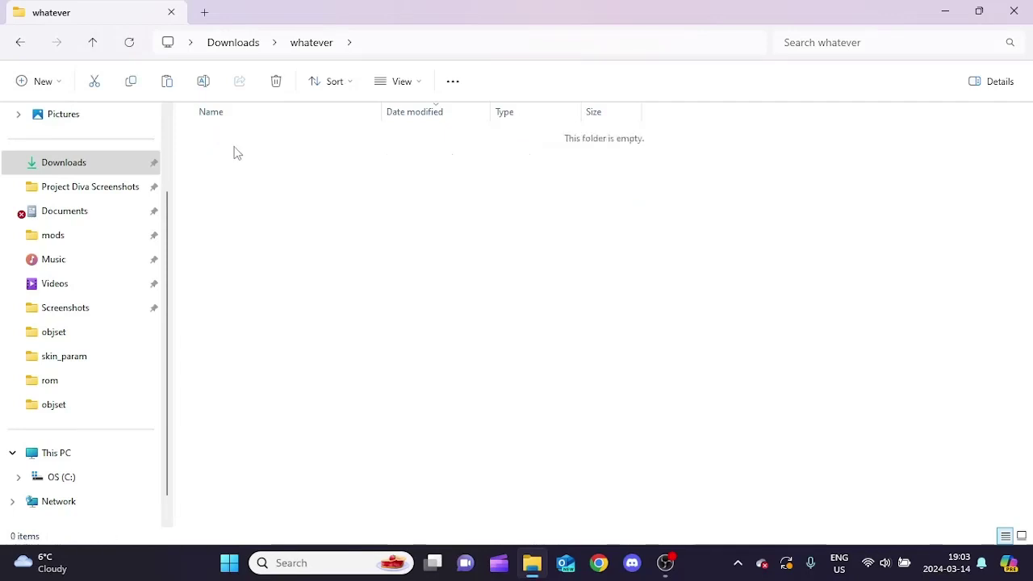
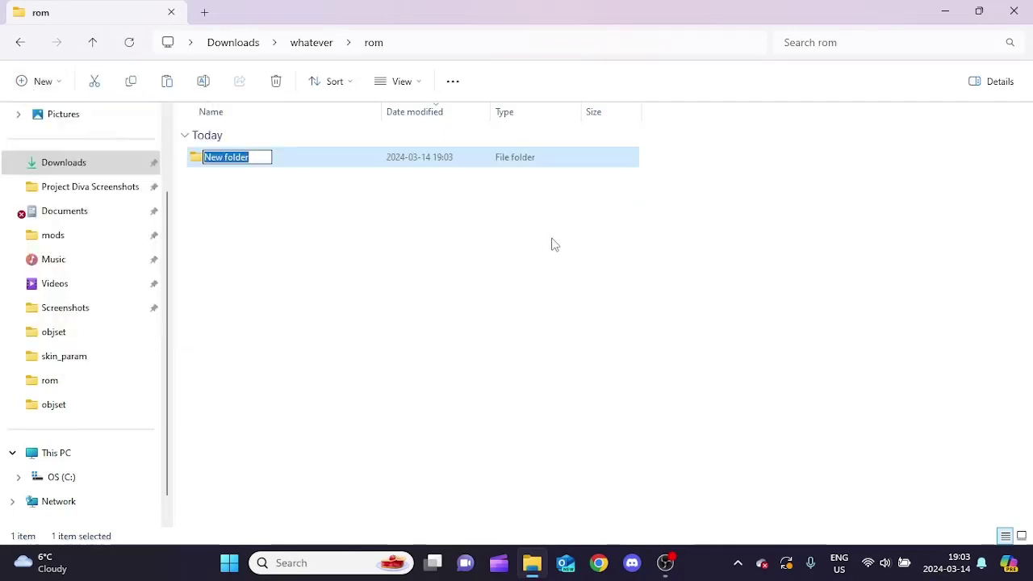
text(objset)
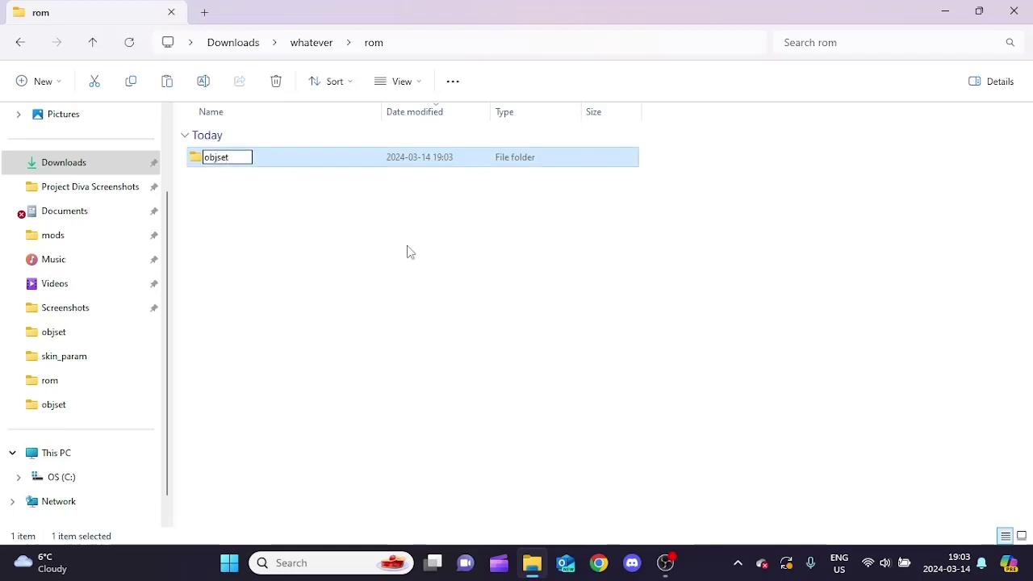
click(408, 251)
click(36, 81)
click(59, 118)
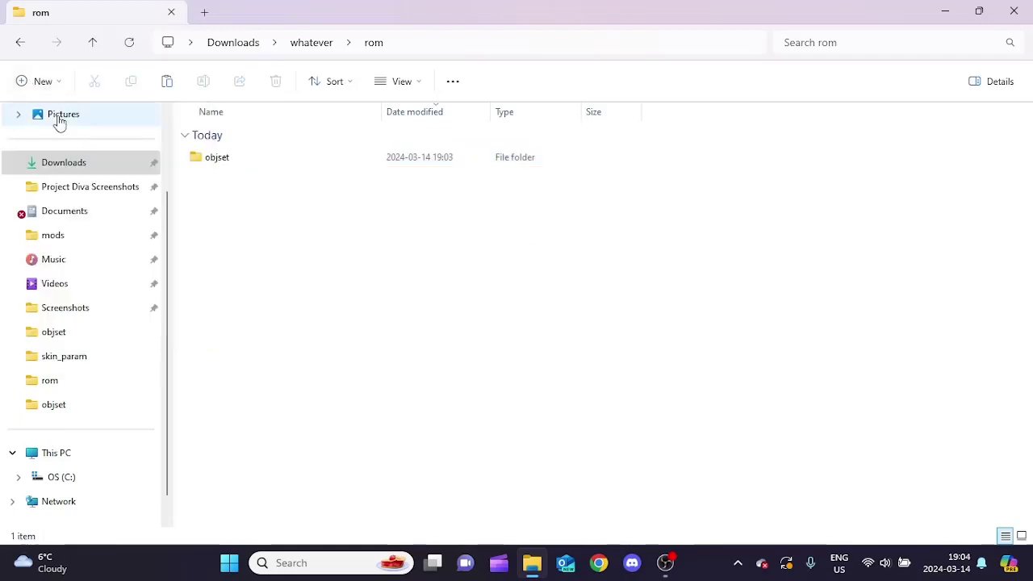
text(skin_param)
click(249, 261)
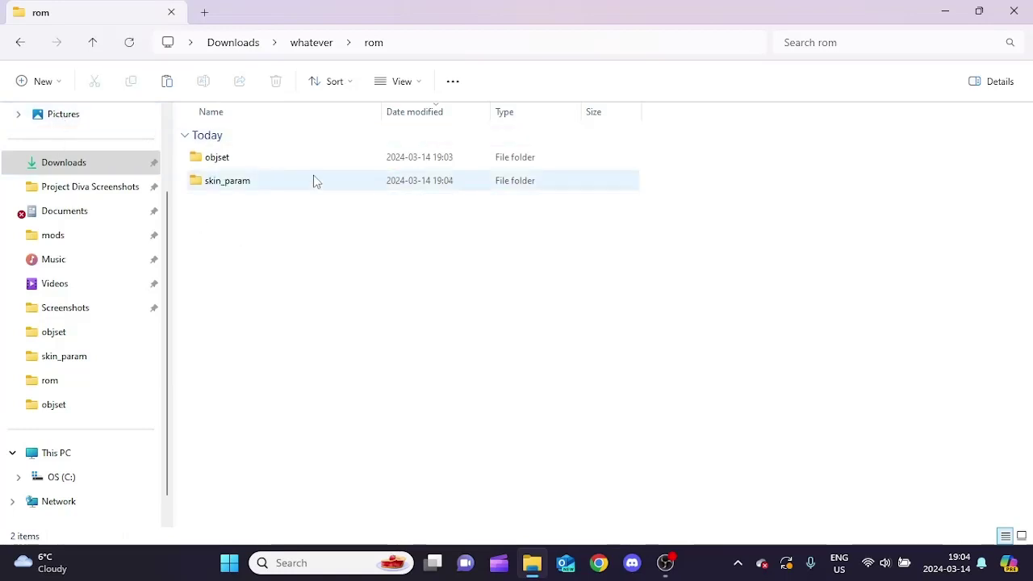
click(325, 46)
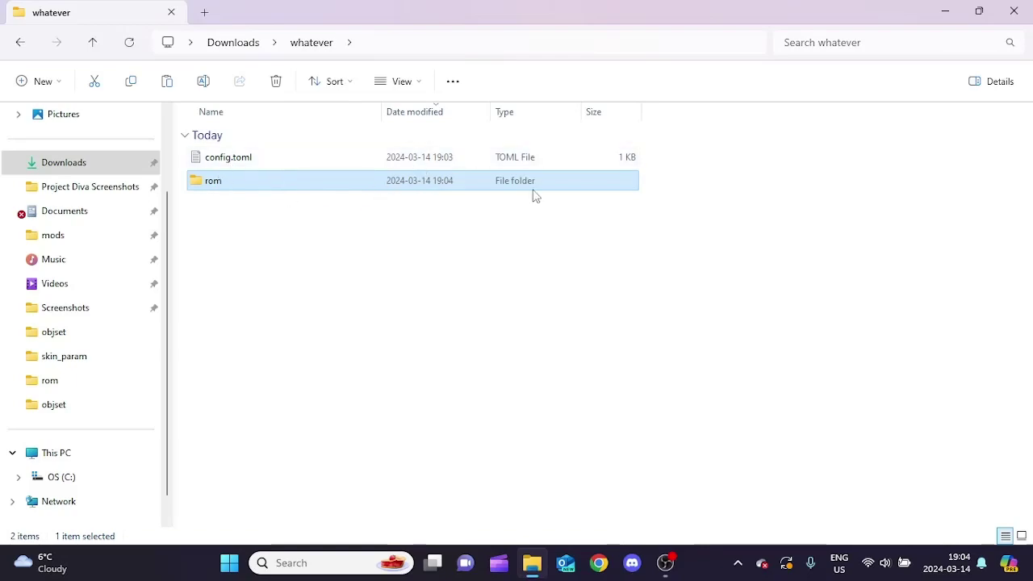
- Minimize the file window, launch Miku Miku Model from the desktop and maximize it
click(945, 11)
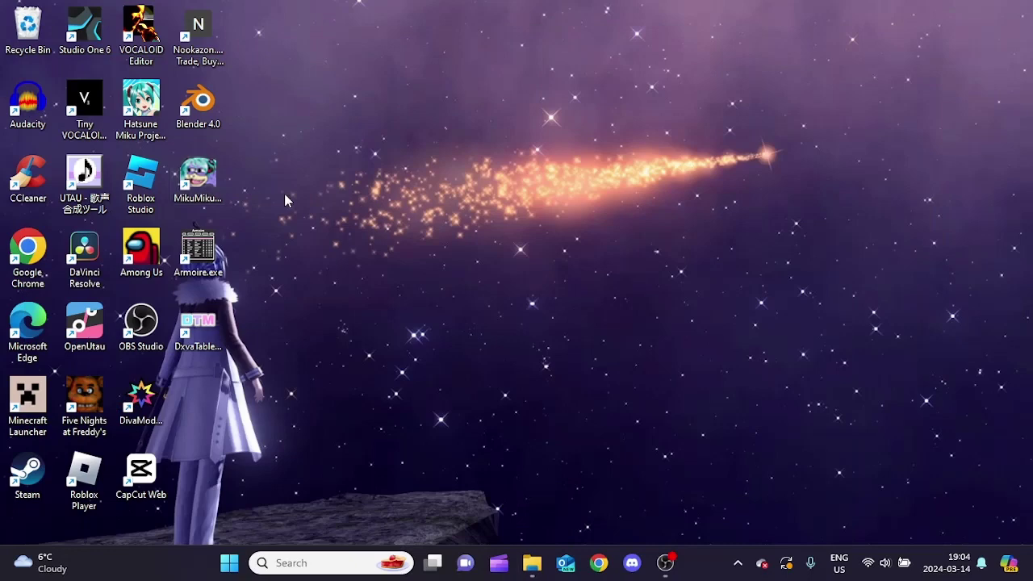
click(191, 202)
double_click(191, 202)
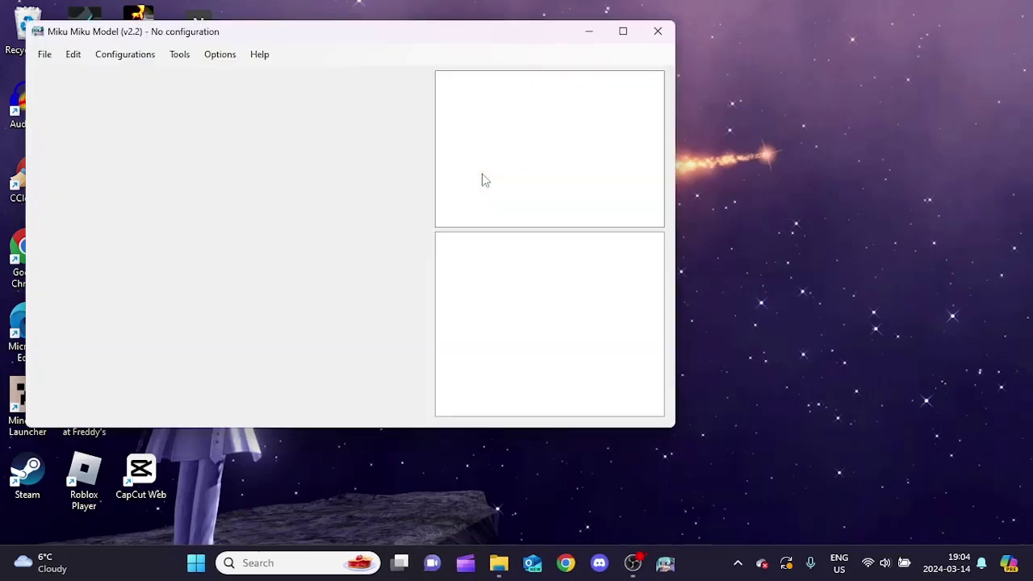
click(623, 30)
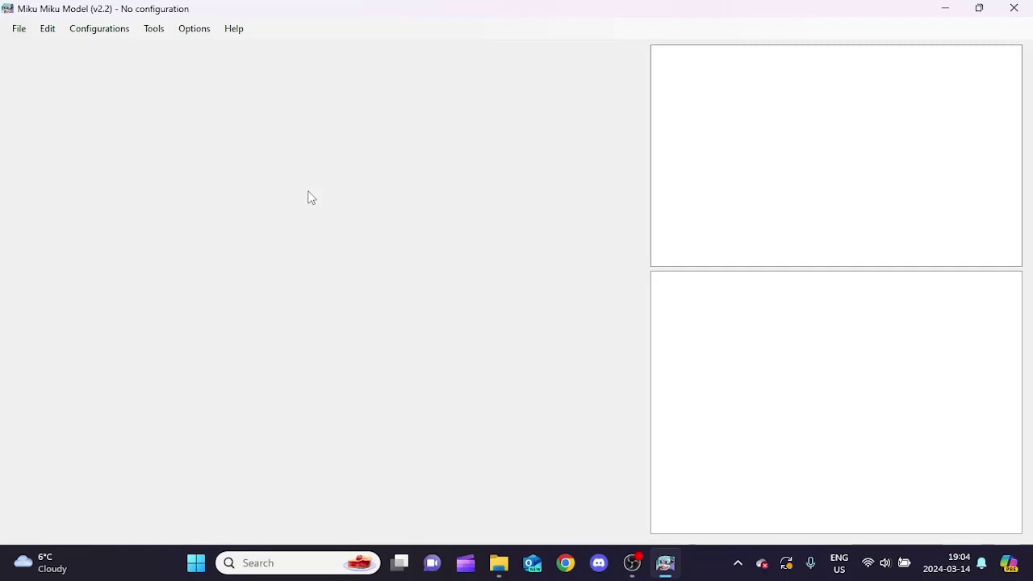
- Start opening a file and browse to the Program Files (x86) folder on the C: drive
click(17, 30)
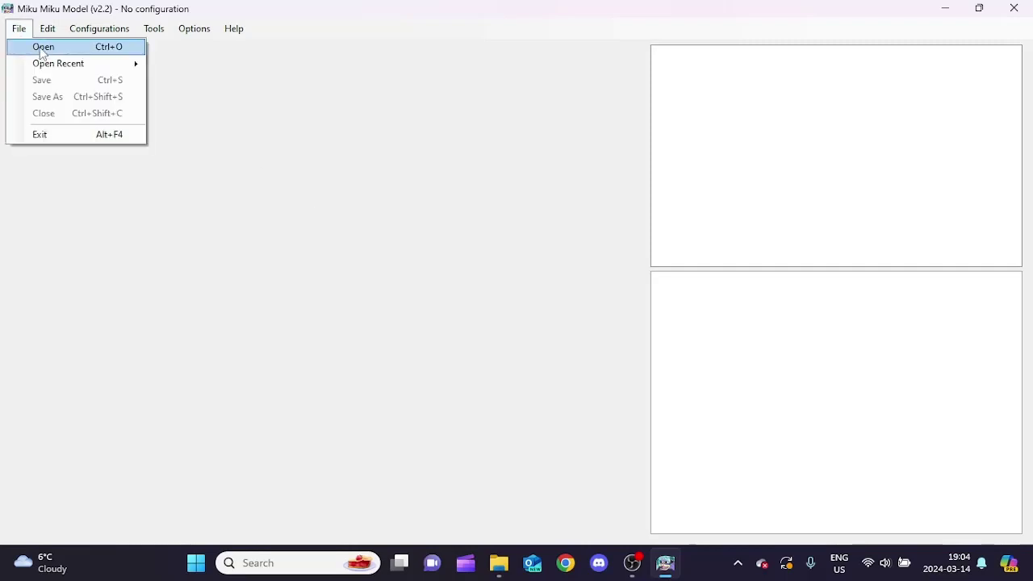
click(43, 53)
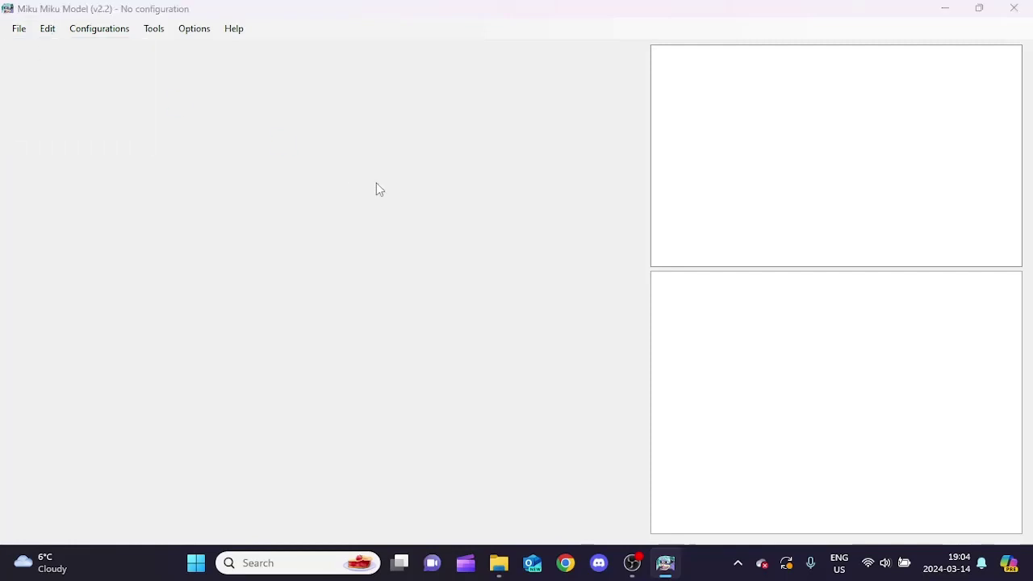
scroll(106, 192, up, 3)
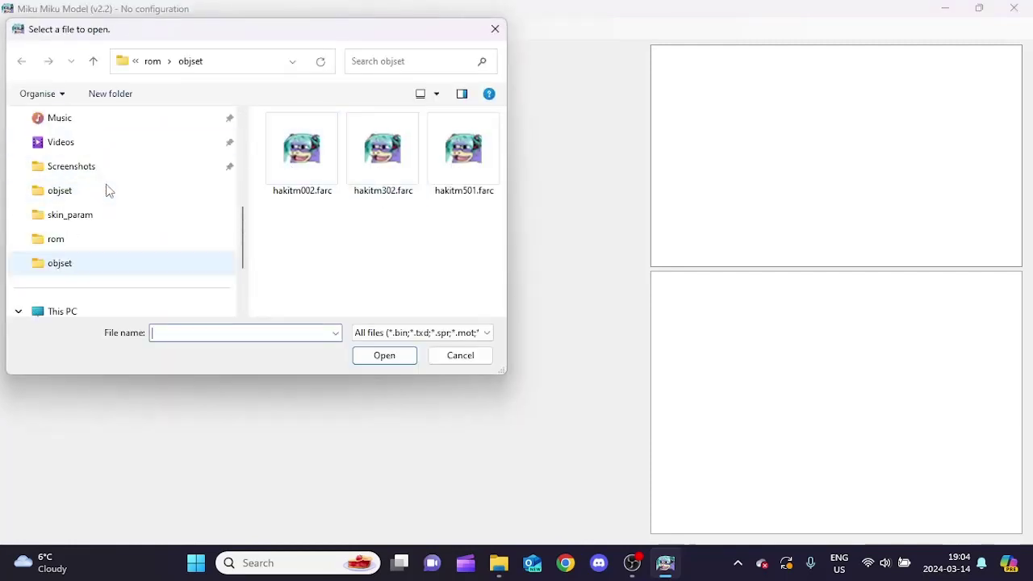
scroll(92, 196, down, 1)
scroll(92, 196, down, 2)
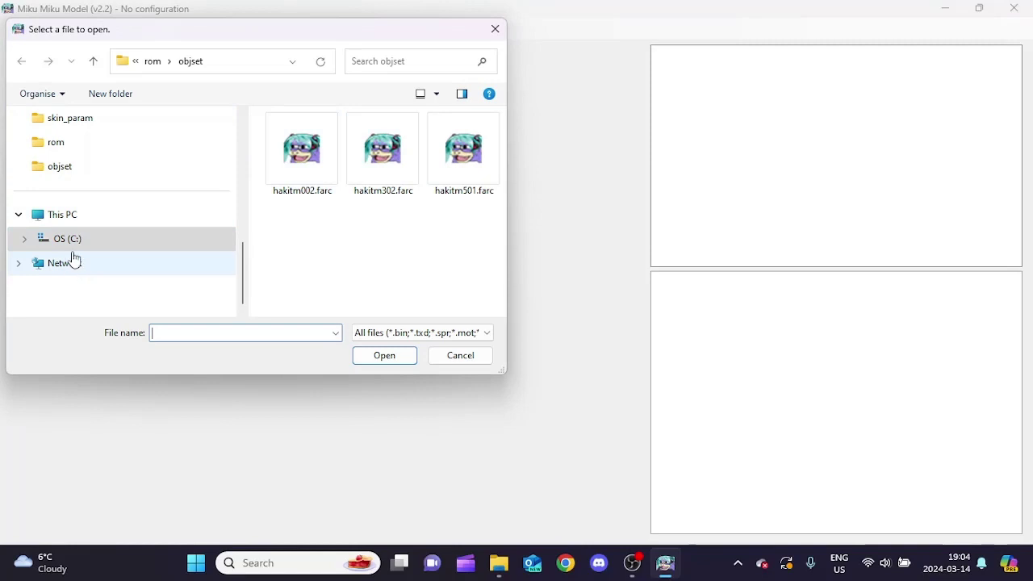
click(69, 241)
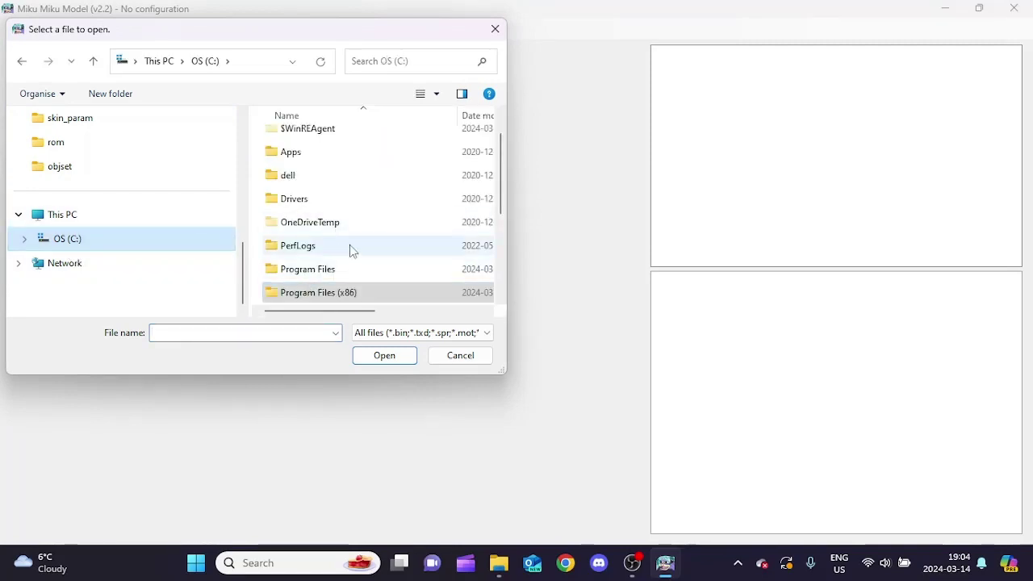
scroll(350, 251, down, 1)
double_click(323, 228)
- Browse through Steam, steamapps and common to the "Hatsune Miku Project DIVA Mega Mix Plus" folder
scroll(326, 193, down, 7)
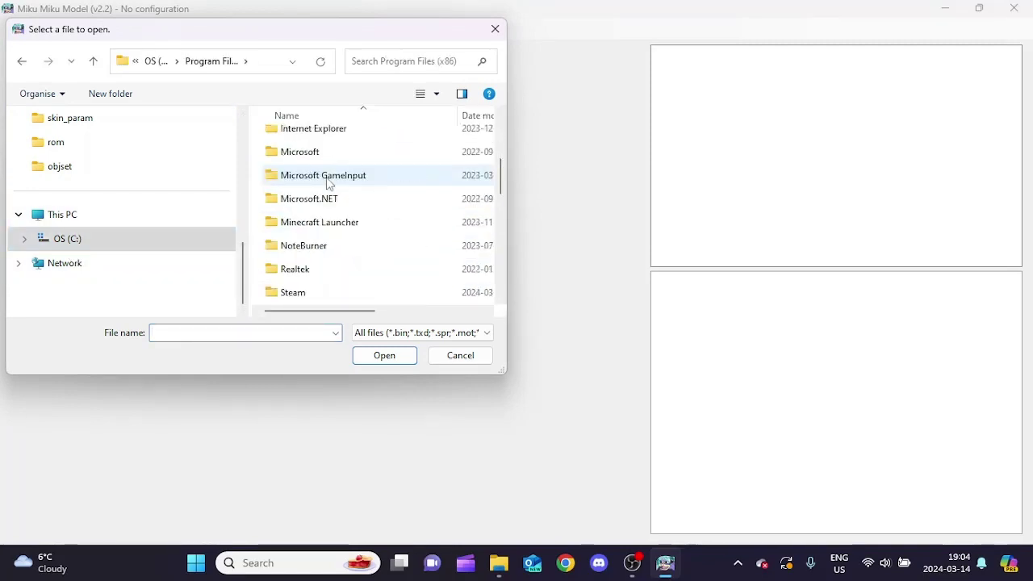
scroll(325, 184, up, 2)
scroll(327, 184, down, 3)
scroll(329, 184, up, 3)
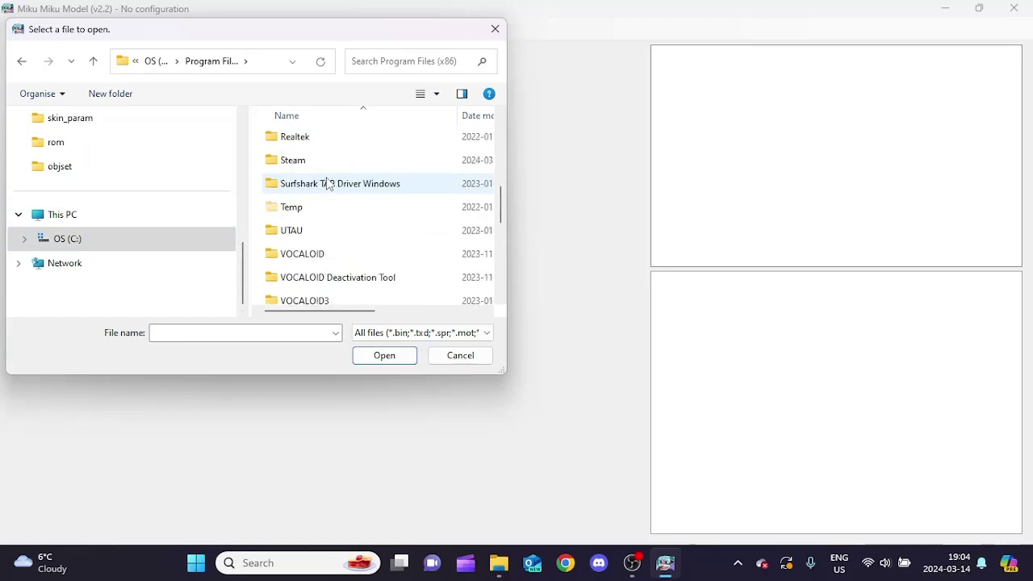
double_click(321, 160)
scroll(310, 234, down, 1)
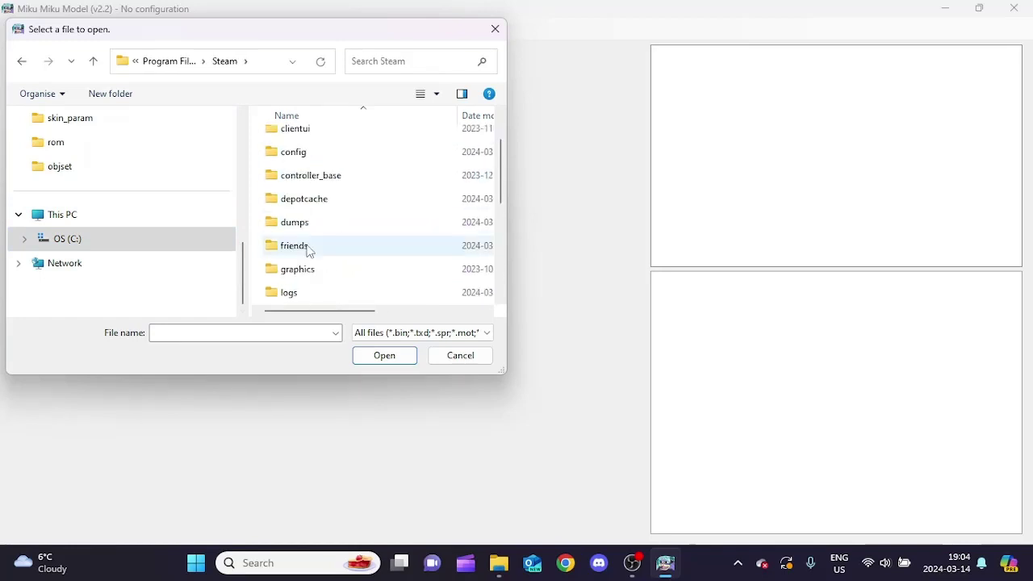
scroll(323, 148, down, 3)
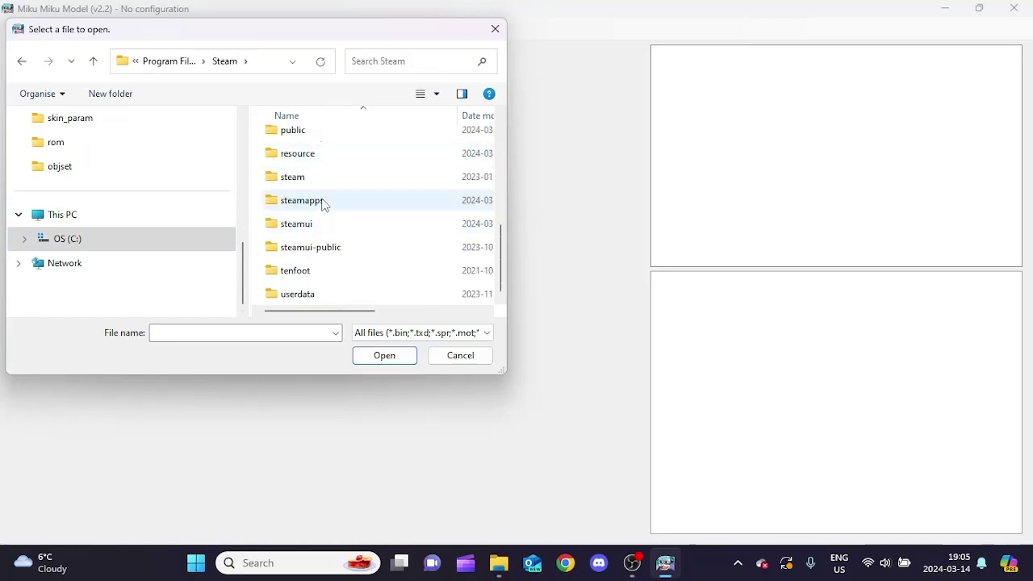
double_click(318, 202)
double_click(311, 139)
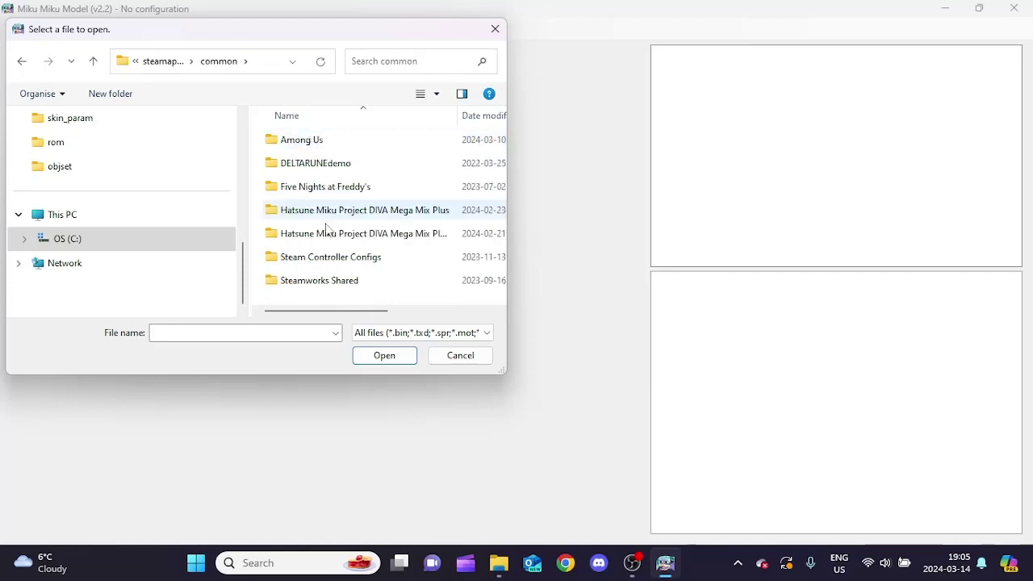
double_click(356, 216)
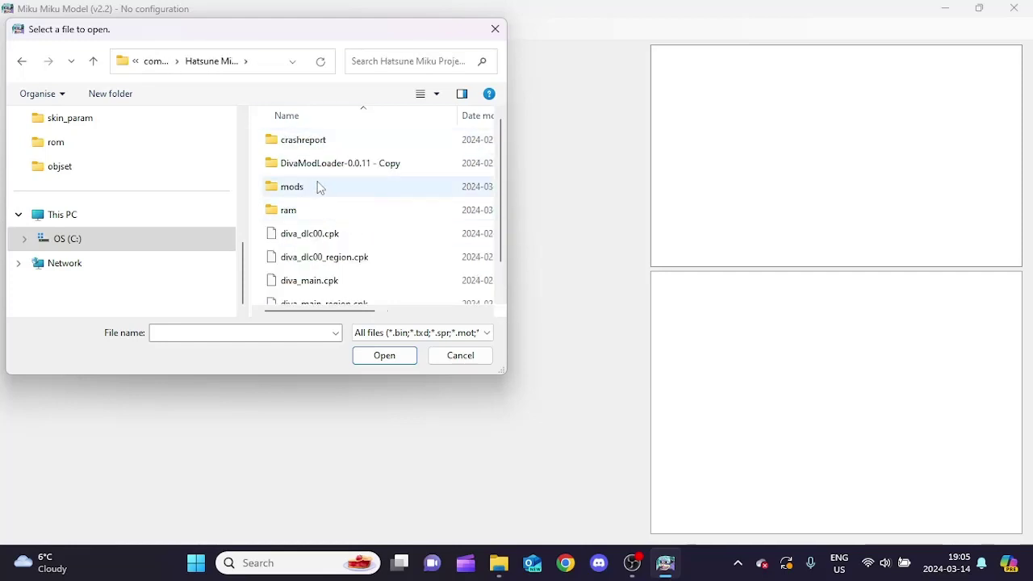
- Open the diva_main.cpk archive from the game folder
scroll(337, 181, down, 2)
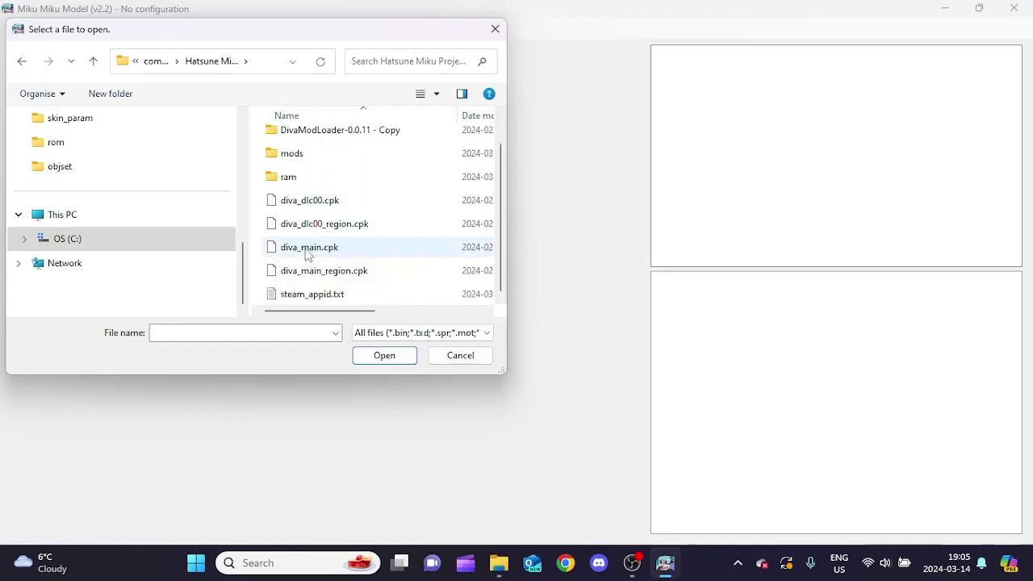
click(303, 250)
click(394, 357)
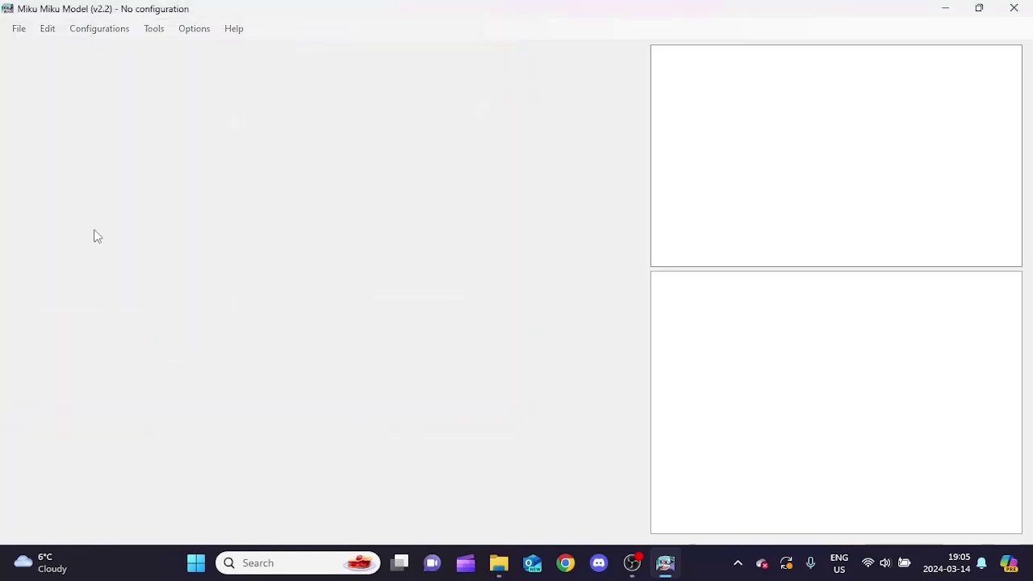
- Expand the rom_ps4, rom and objset folders in the diva_main.cpk tree
scroll(751, 187, down, 1)
scroll(751, 190, down, 1)
scroll(749, 210, up, 2)
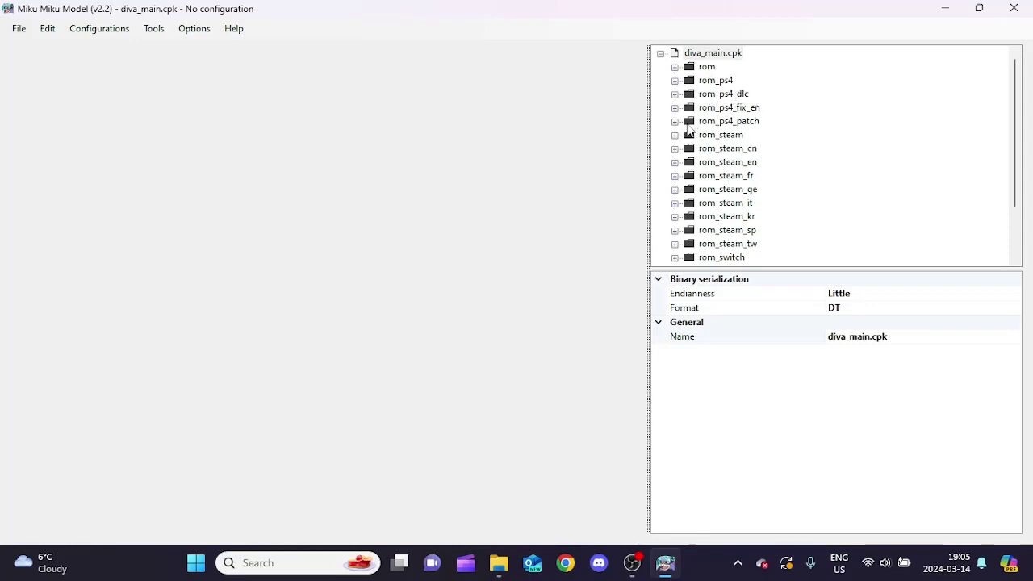
scroll(741, 123, down, 2)
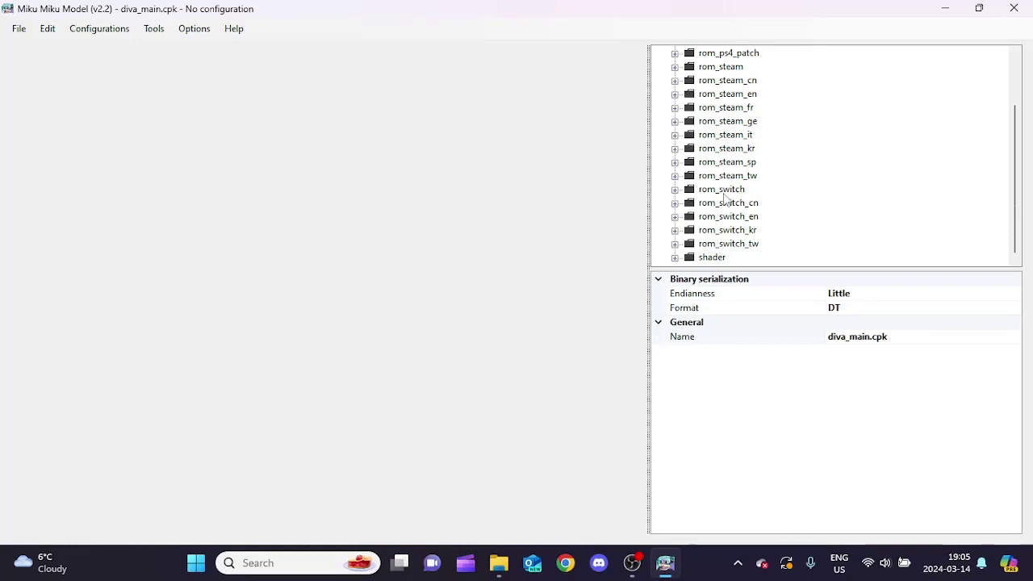
scroll(725, 197, up, 2)
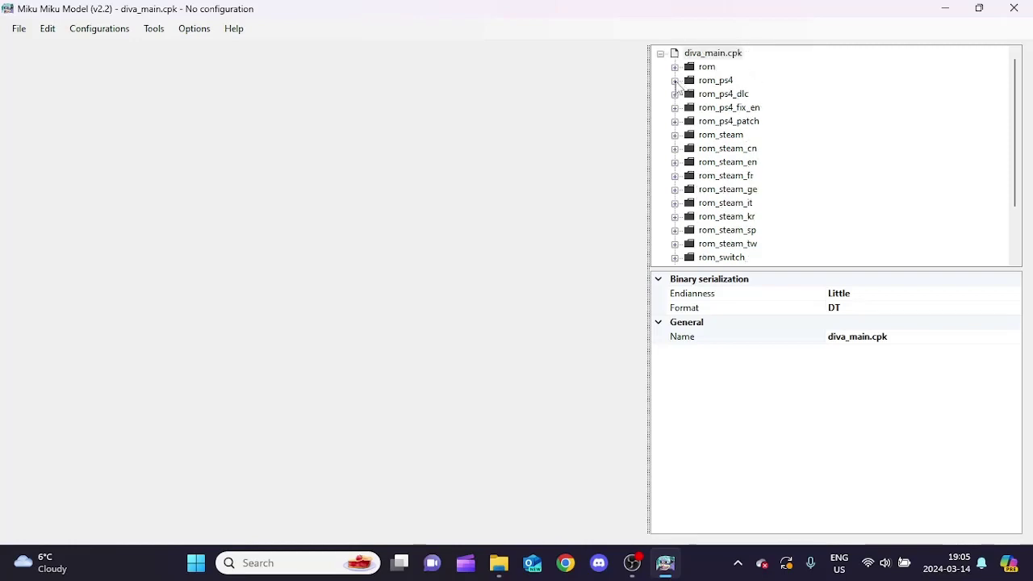
double_click(717, 82)
double_click(720, 94)
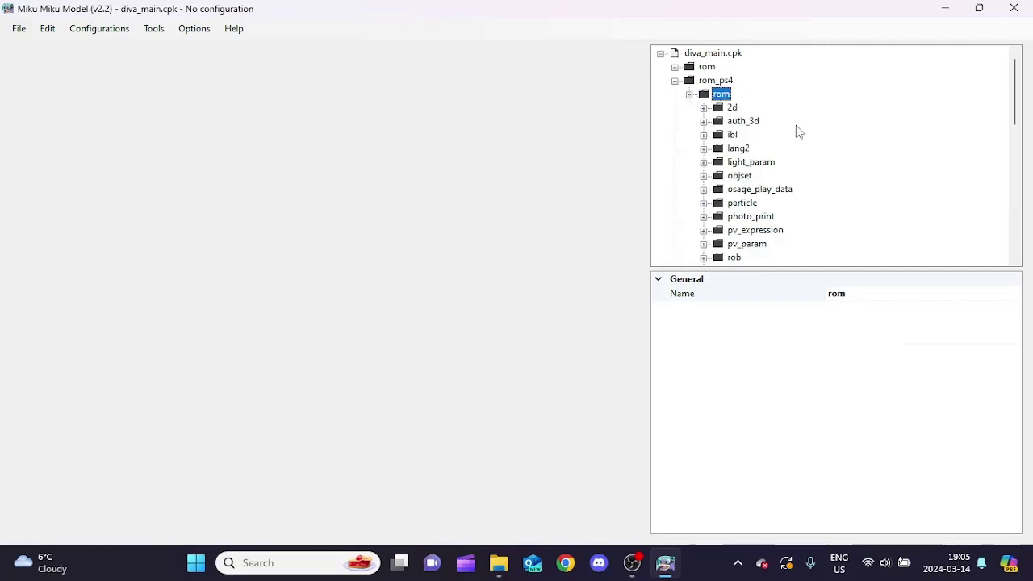
double_click(731, 176)
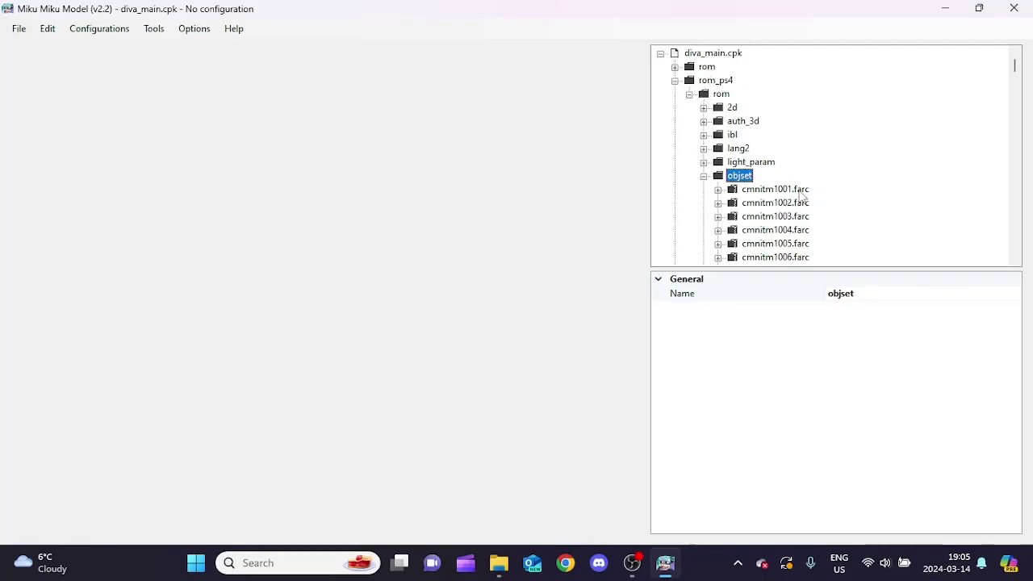
- Preview the cmnitm1037_obj.bin model from cmnitm1037.farc, rotate around it, and collapse the archive
scroll(803, 194, down, 12)
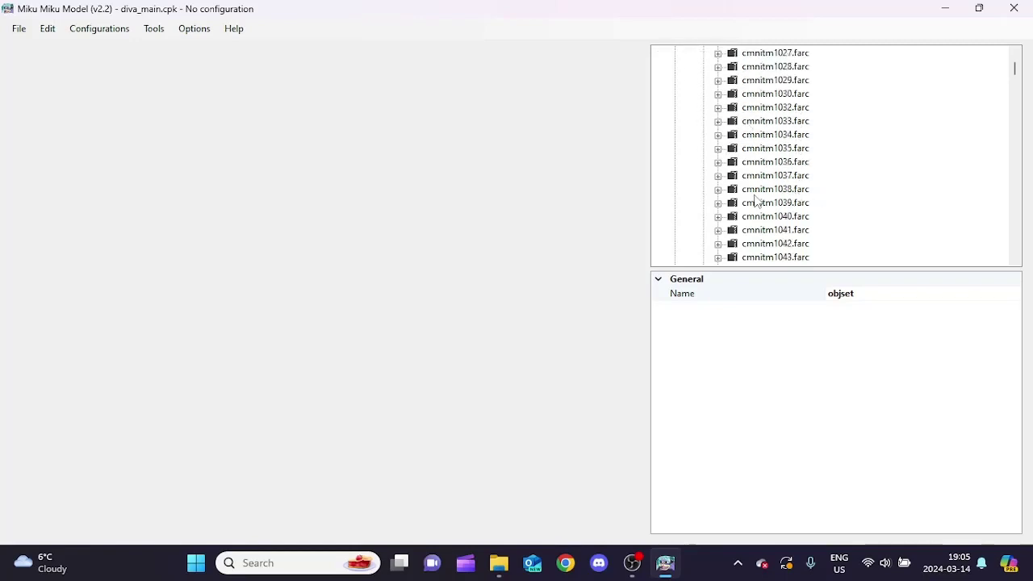
double_click(730, 176)
click(796, 189)
drag(509, 177, 551, 23)
drag(351, 174, 619, 175)
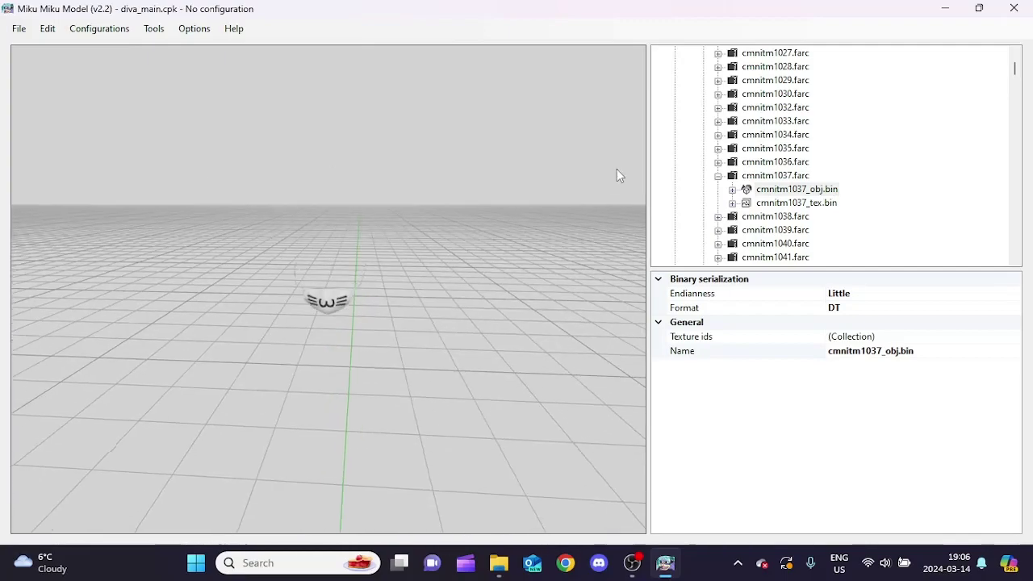
click(718, 176)
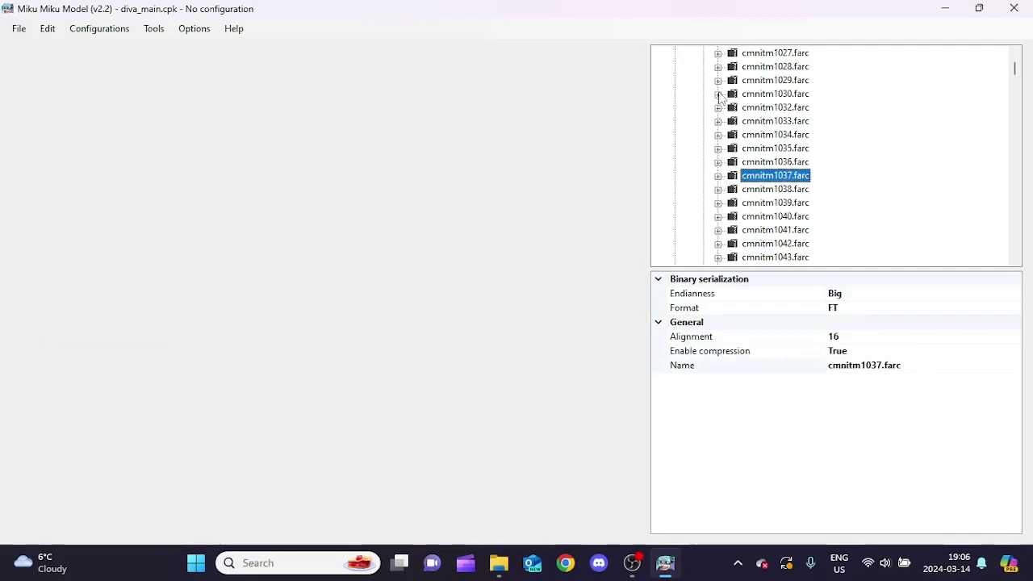
- Preview the cmnitm1030_obj.bin model from cmnitm1030.farc, and collapse the archive
click(717, 93)
click(796, 108)
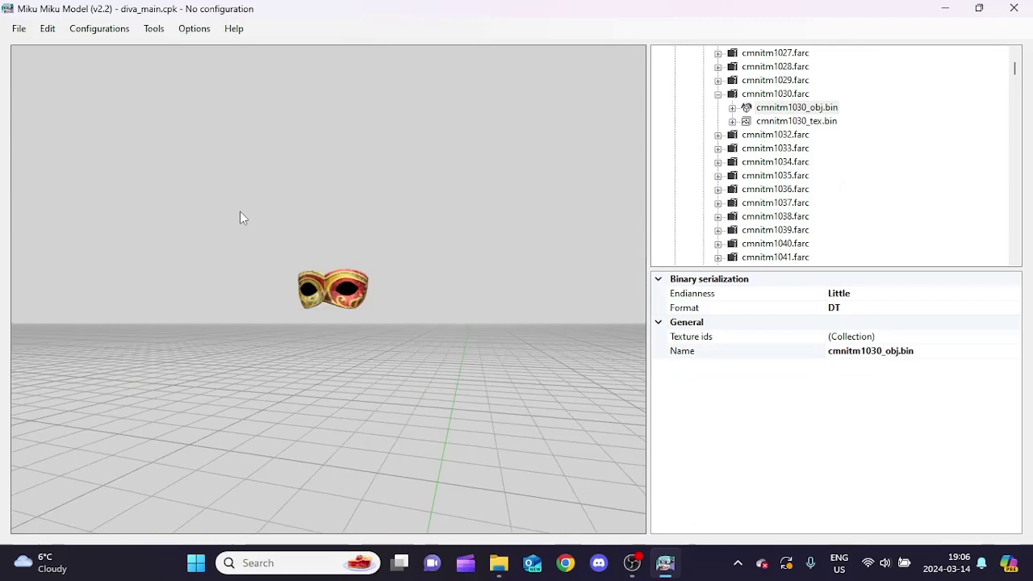
click(718, 93)
- Look through the objset archives from the cmnitm files down to the kaiitm files
scroll(754, 152, down, 15)
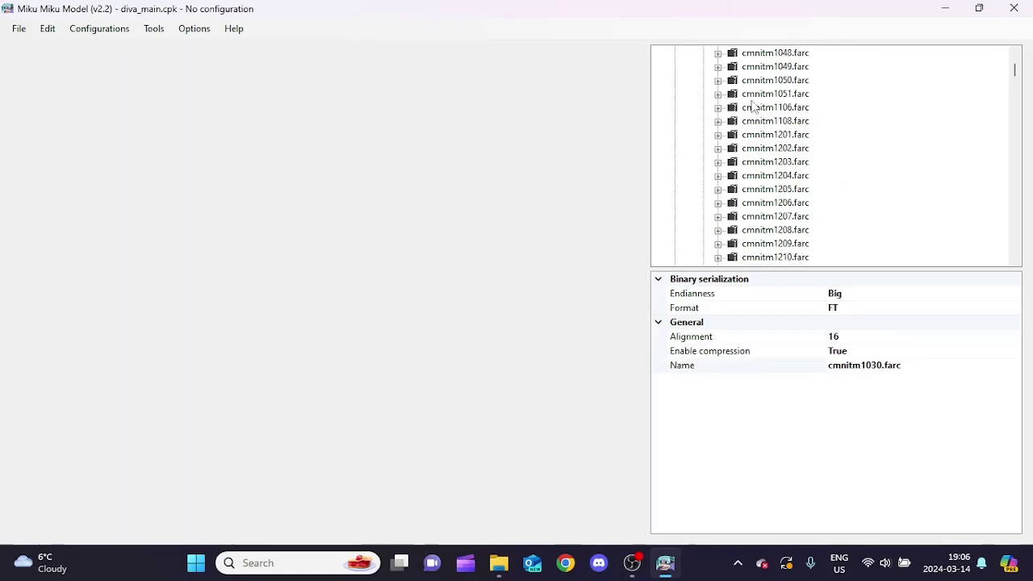
scroll(759, 158, down, 20)
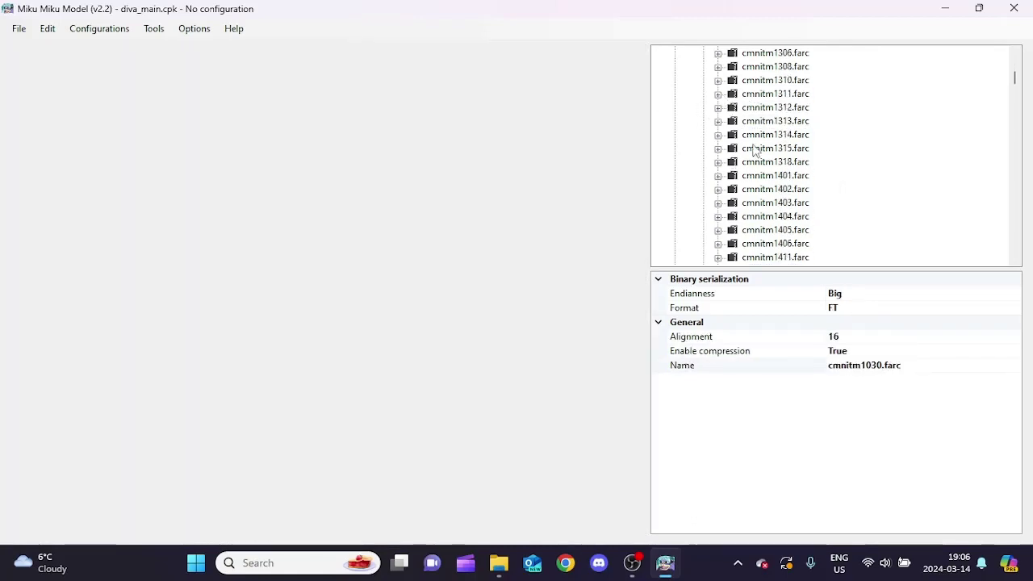
scroll(769, 166, down, 10)
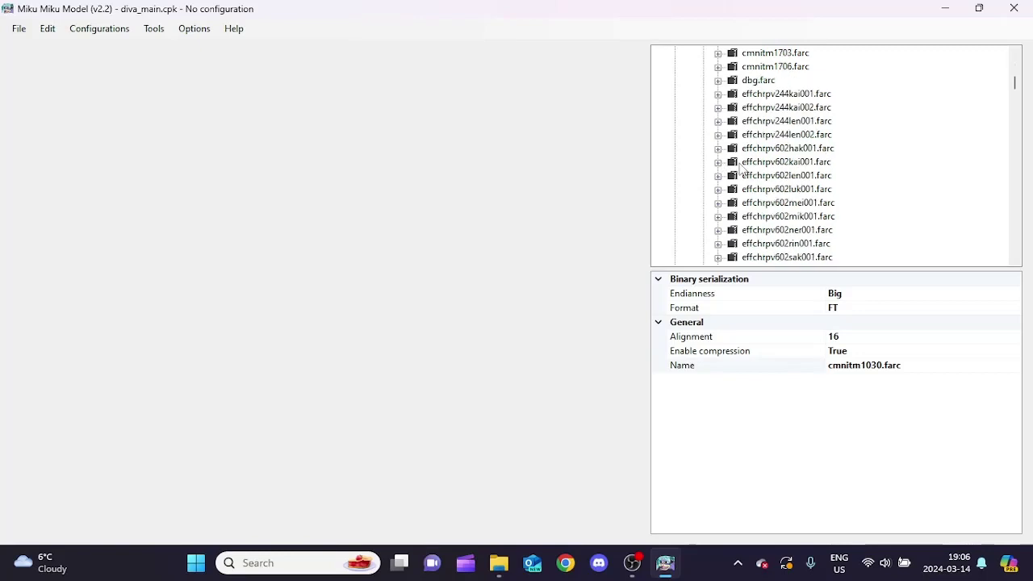
scroll(765, 133, down, 20)
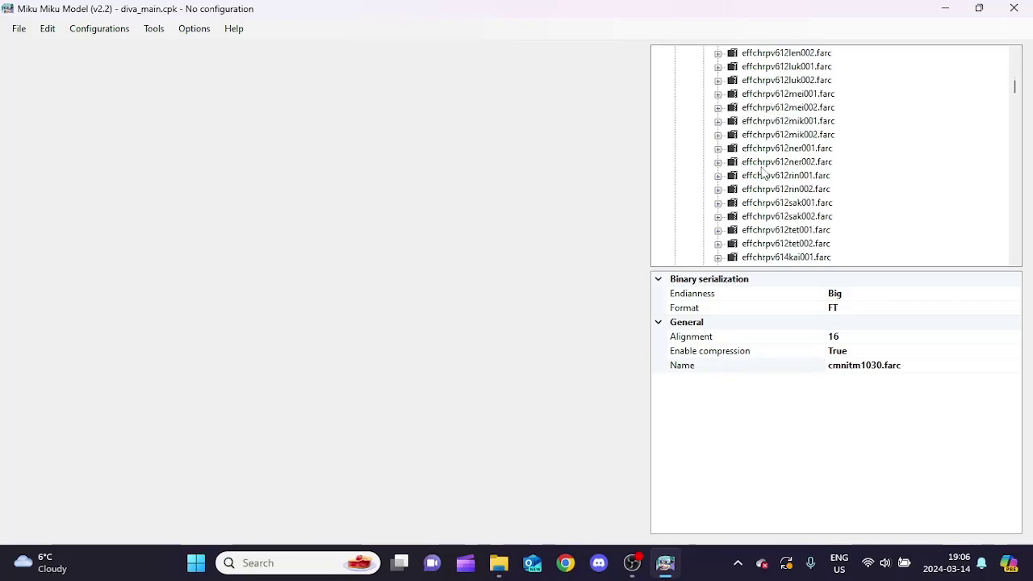
scroll(762, 171, down, 20)
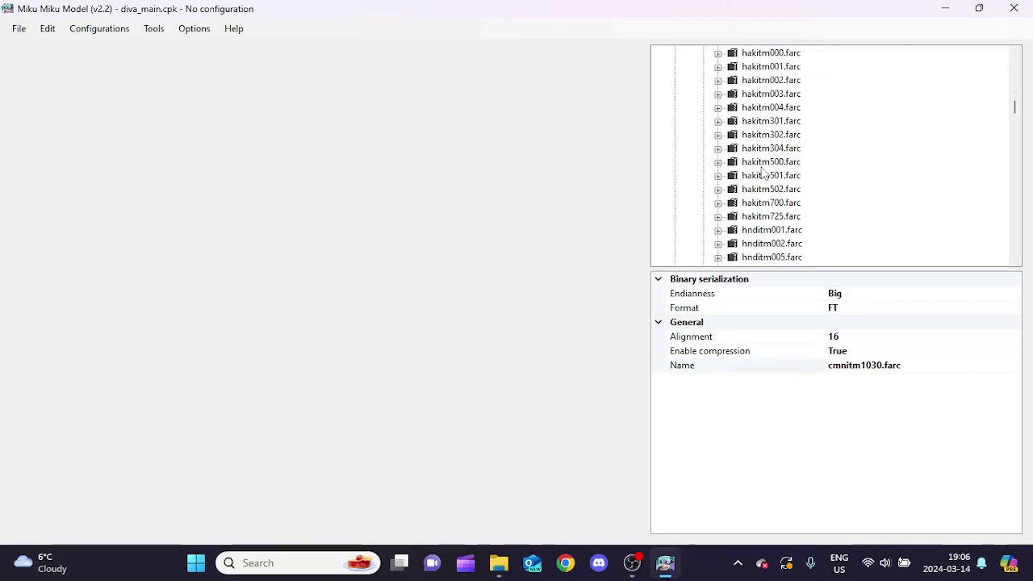
scroll(762, 171, up, 3)
scroll(762, 181, down, 20)
scroll(759, 162, up, 6)
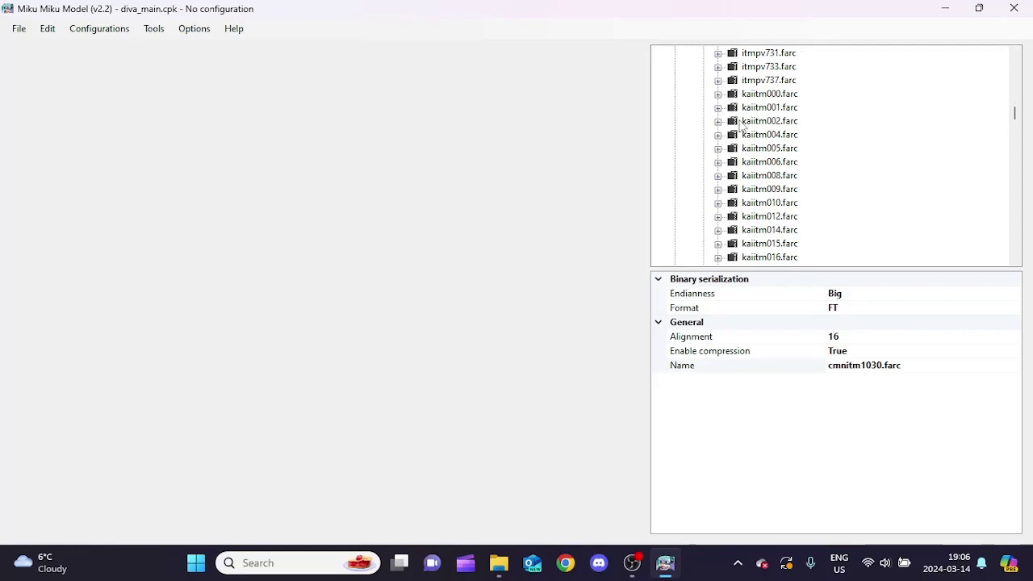
- Expand kaiitm006.farc and preview its kaiitm006_obj.bin model, rotating around it
click(718, 162)
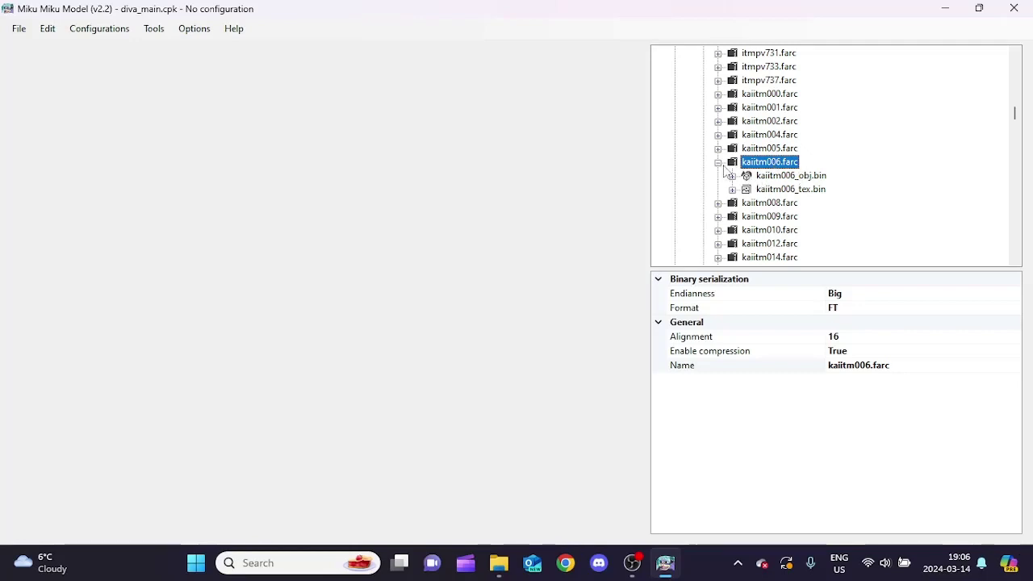
click(719, 162)
click(718, 162)
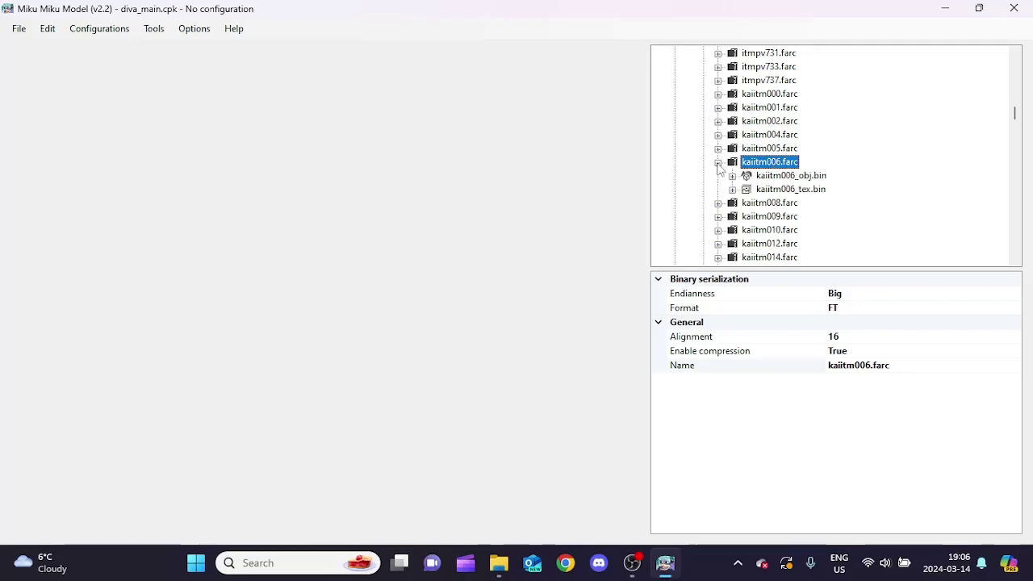
click(795, 175)
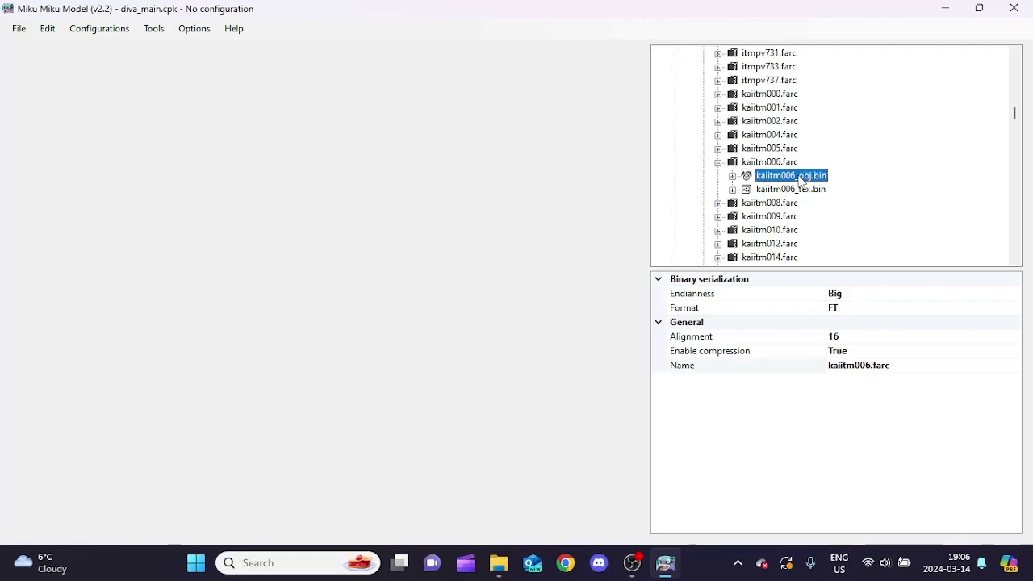
drag(427, 131, 340, 171)
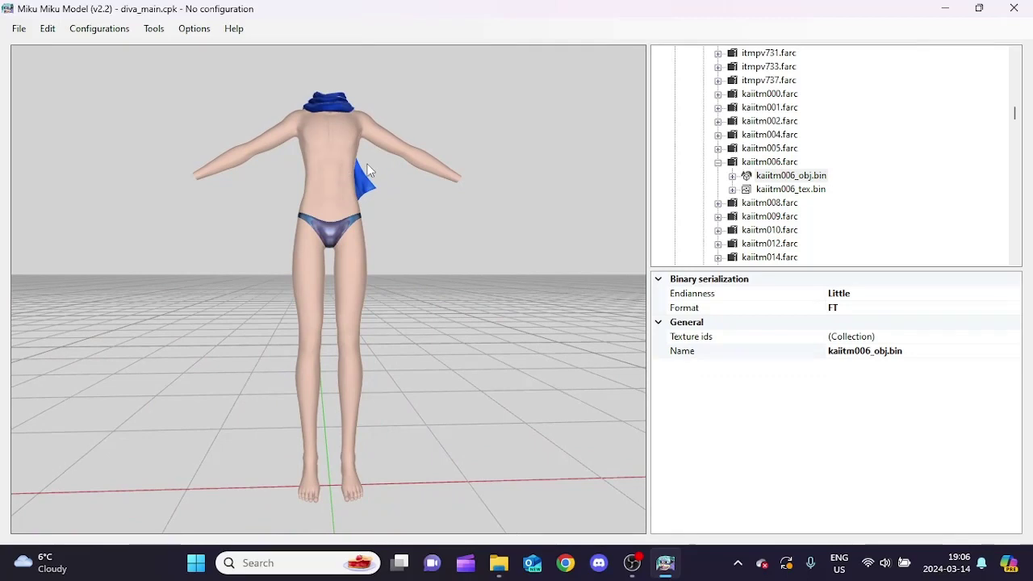
drag(428, 242, 478, 189)
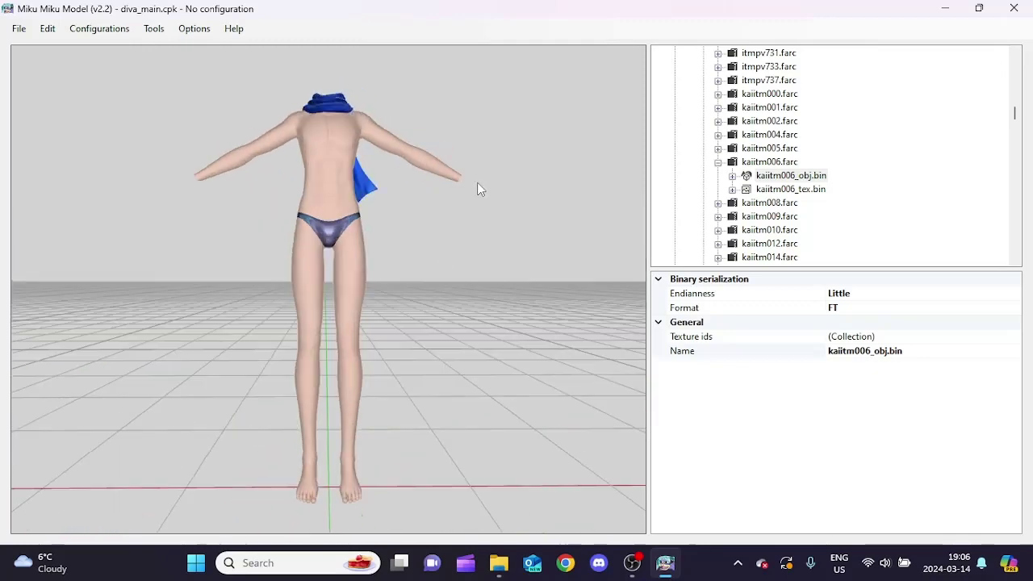
- Collapse kaiitm006.farc, and expand kaiitm009.farc to preview its kaiitm009_obj.bin model
click(718, 162)
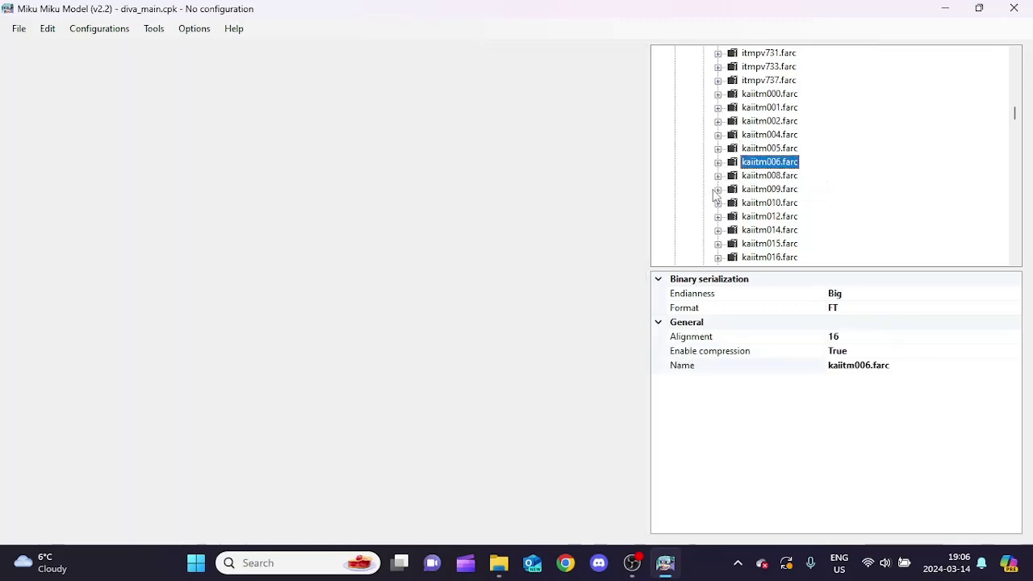
click(718, 188)
click(782, 203)
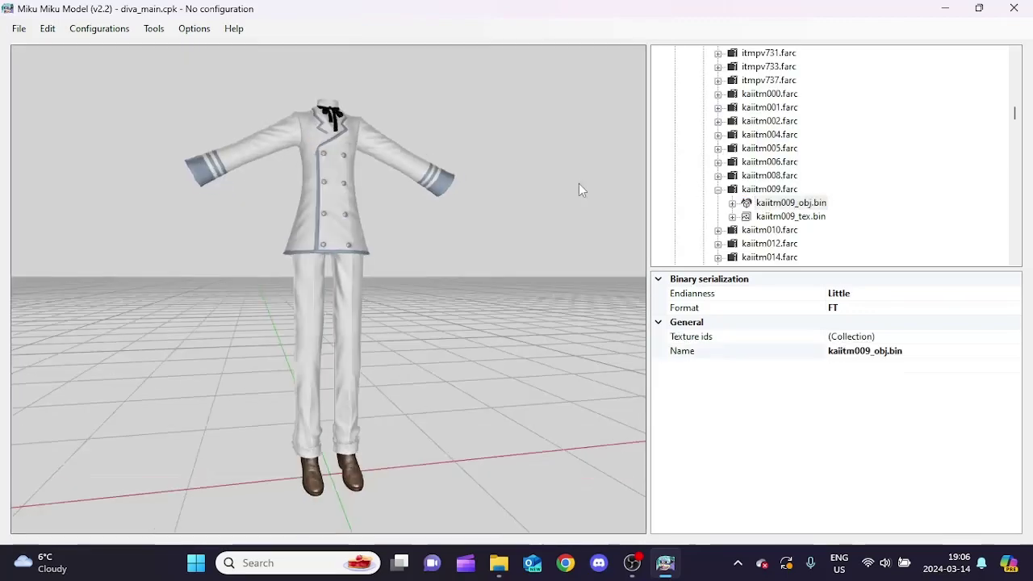
- Rotate around the kaiitm009_obj.bin model, collapse its archive, and preview the object model in kaiitm301.farc
drag(579, 183, 465, 169)
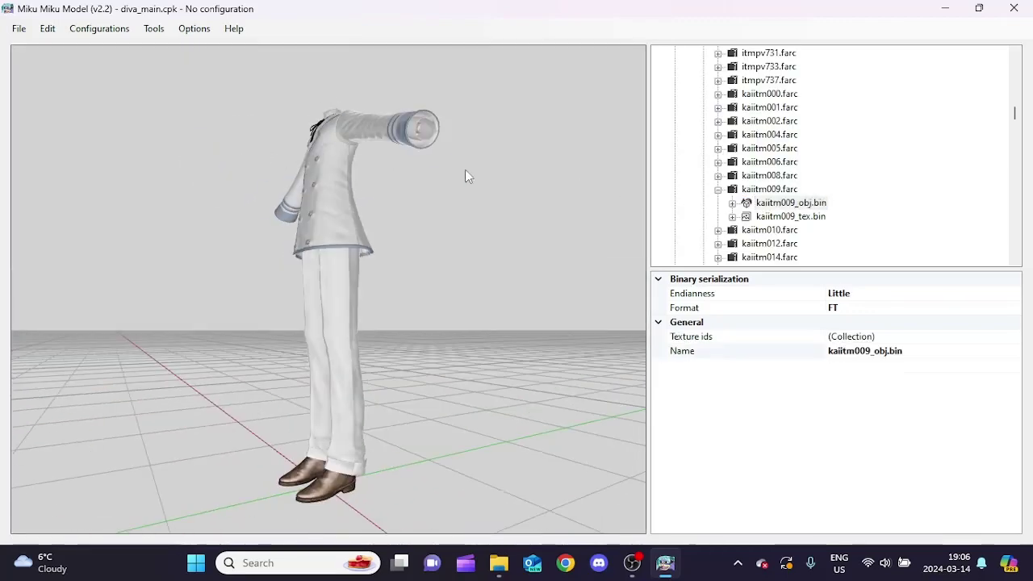
click(718, 189)
scroll(764, 213, down, 5)
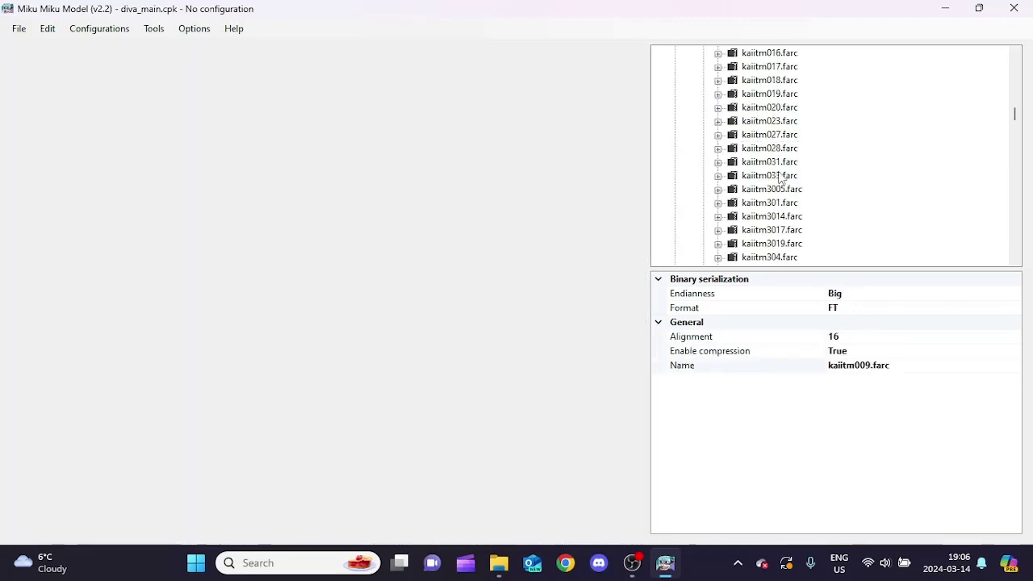
click(718, 203)
click(787, 216)
drag(343, 119, 746, 226)
click(718, 203)
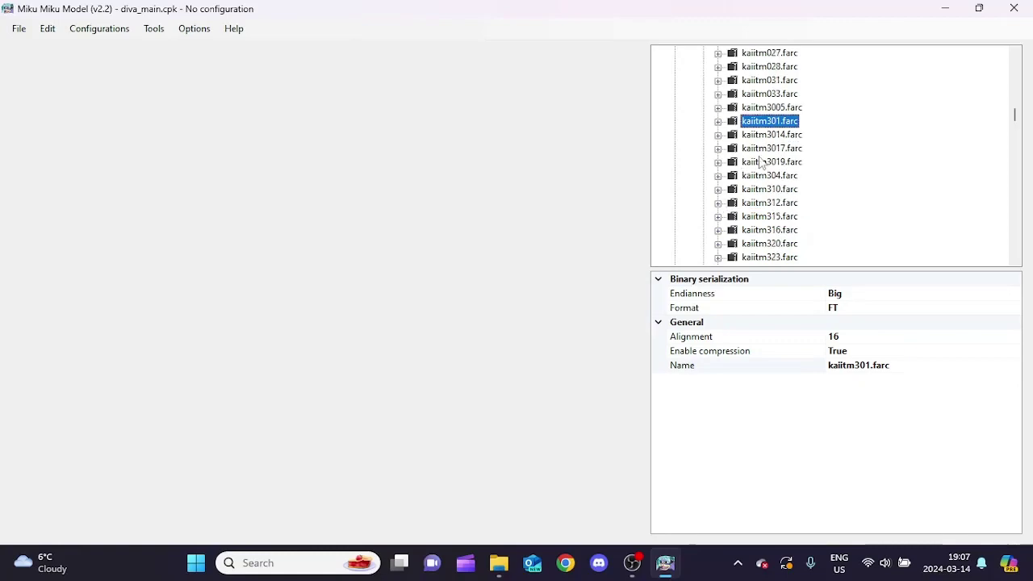
- Expand kaiitm304.farc, preview its kaiitm304_obj.bin model from another angle, and collapse the archive
click(719, 175)
click(766, 189)
drag(450, 212, 646, 210)
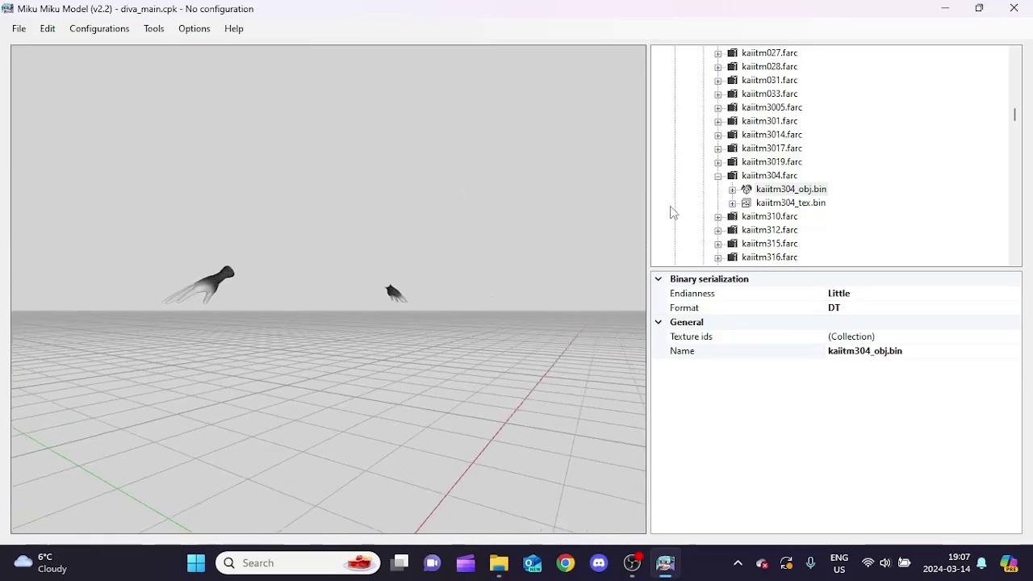
click(719, 175)
- Expand one of the kaiitm500-series archives, rotate around its object model in the preview, and collapse it
scroll(782, 185, down, 3)
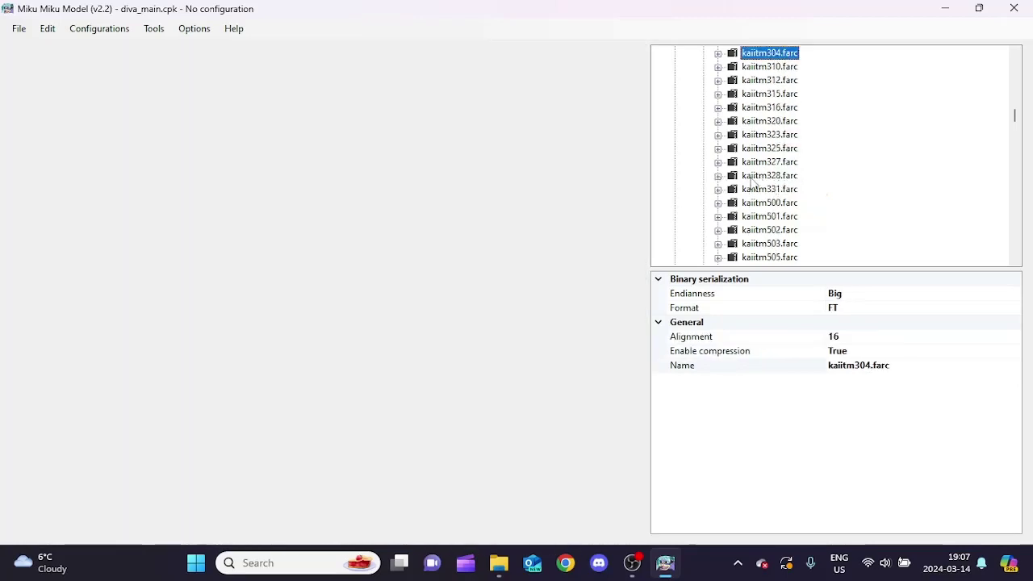
scroll(751, 184, down, 1)
click(718, 202)
click(791, 216)
drag(599, 233, 183, 189)
click(718, 203)
- Expand kaiitm523.farc, preview its kaiitm523_obj.bin model from another angle, and collapse the archive
scroll(718, 208, down, 2)
click(717, 216)
click(789, 230)
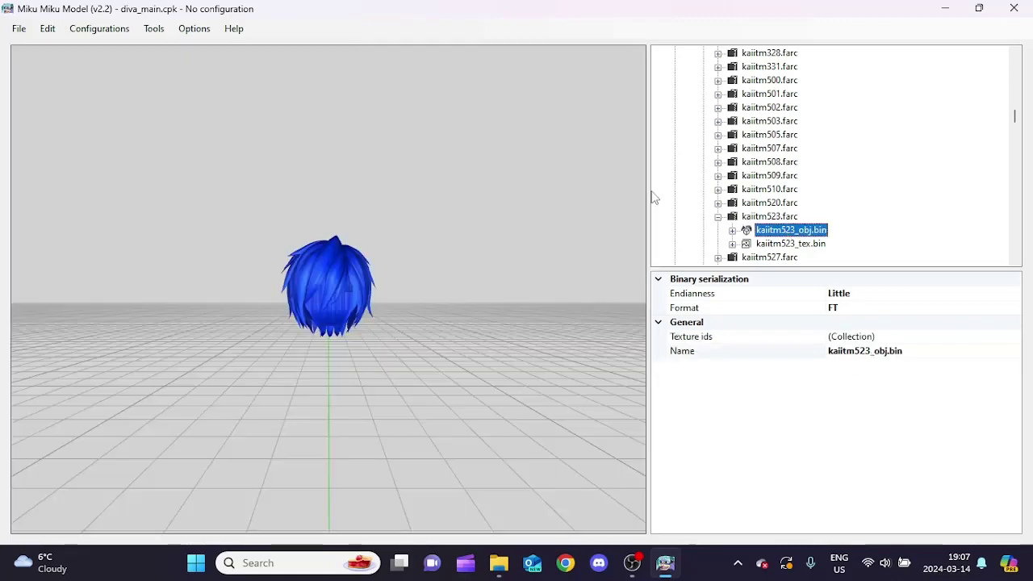
drag(629, 242, 417, 276)
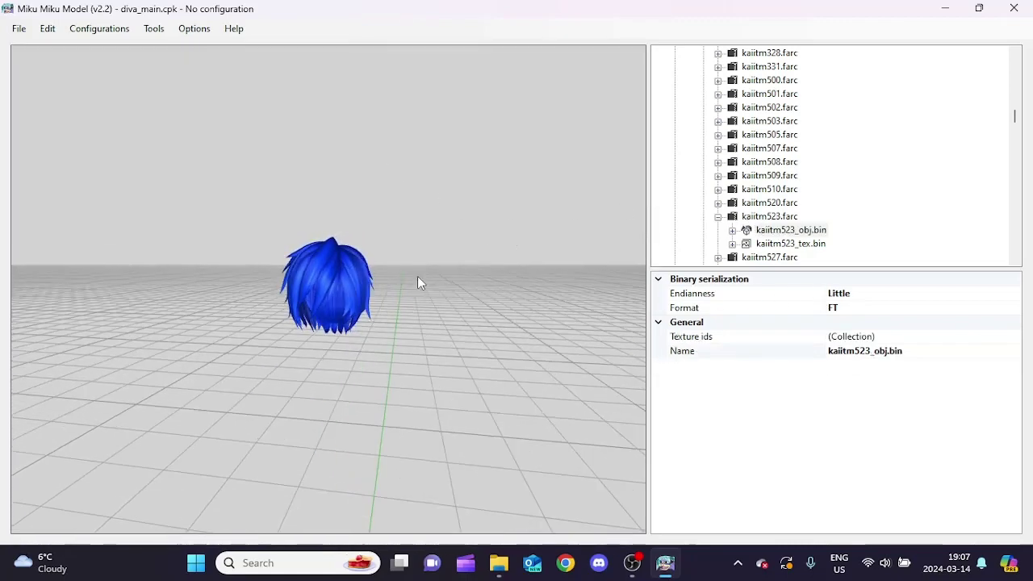
click(717, 216)
- Expand kaiitm700.farc, rotate around its object model in the preview, and collapse the archive
scroll(799, 181, down, 3)
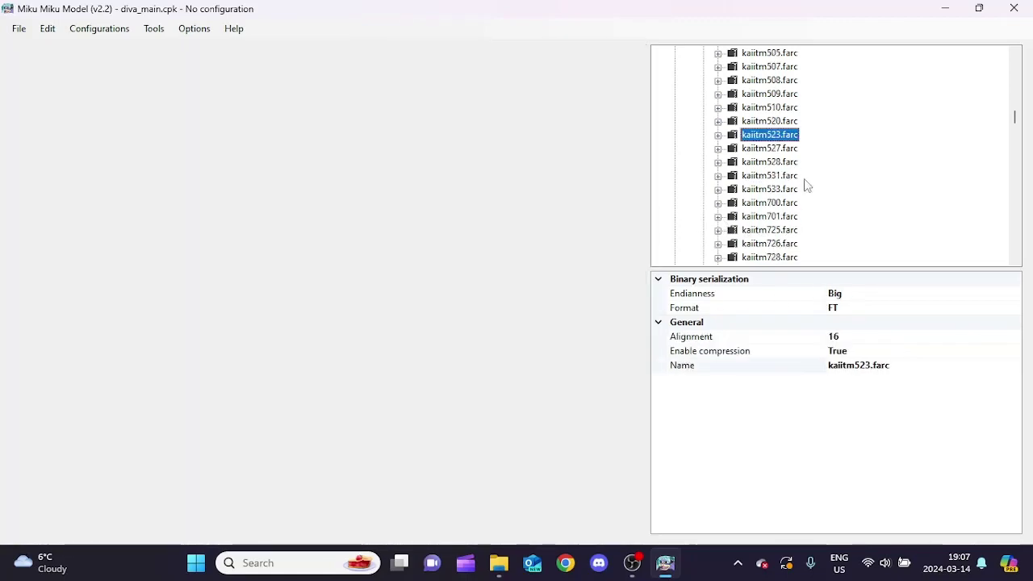
click(718, 163)
click(787, 175)
drag(391, 153, 449, 271)
mouse_move(299, 235)
mouse_down()
mouse_move(314, 166)
mouse_move(436, 189)
mouse_move(411, 215)
mouse_move(367, 230)
mouse_move(201, 208)
mouse_move(306, 239)
mouse_up()
scroll(409, 196, down, 5)
click(718, 162)
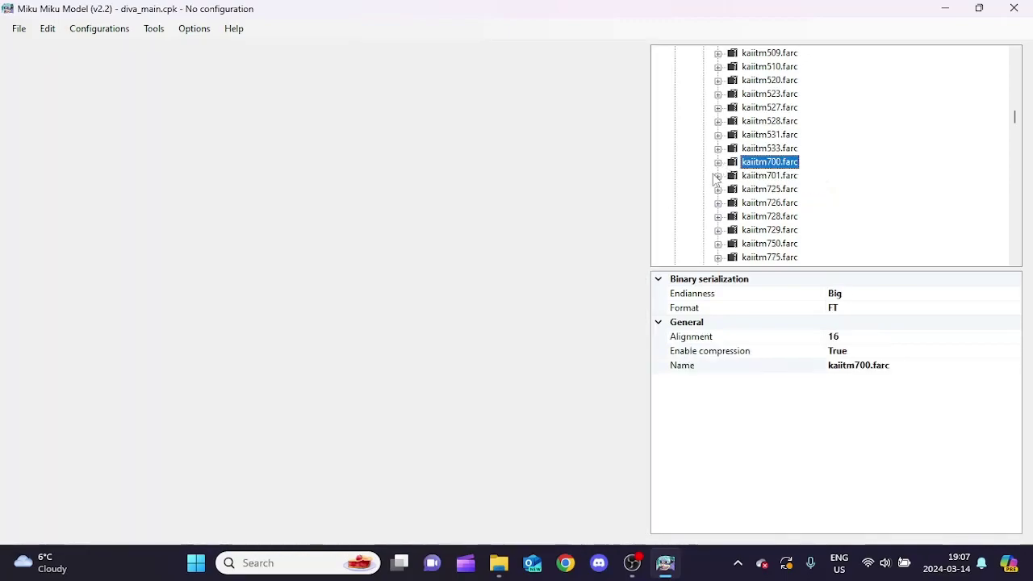
- Expand kaiitm701.farc, rotate around its kaiitm701_obj.bin model in the preview, and collapse the archive
click(718, 176)
click(791, 188)
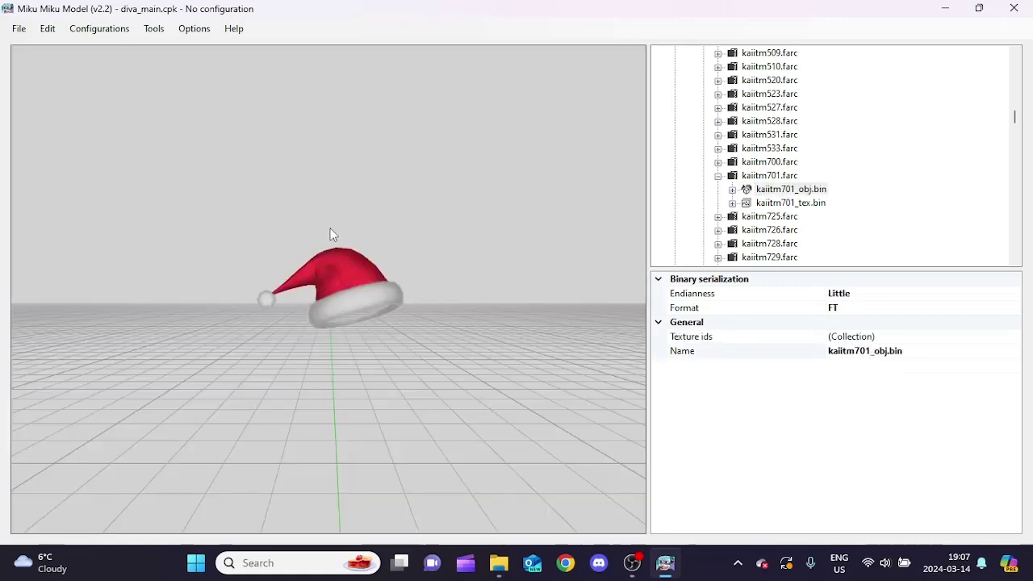
drag(302, 192, 607, 197)
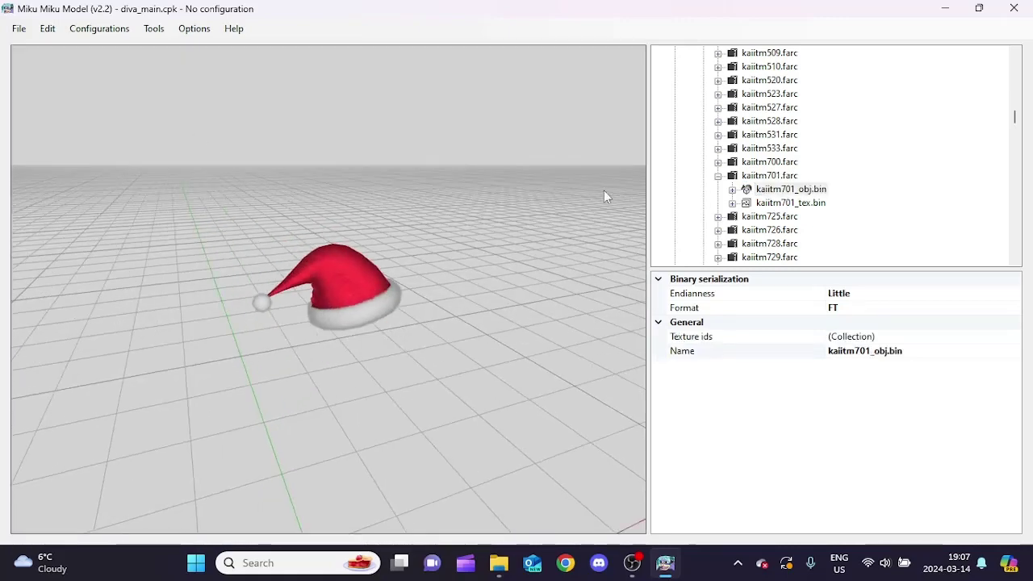
click(717, 175)
- Expand kaiitm809.farc, inspect its kaiitm809_obj.bin model up close from several angles, and collapse the archive
scroll(807, 186, down, 2)
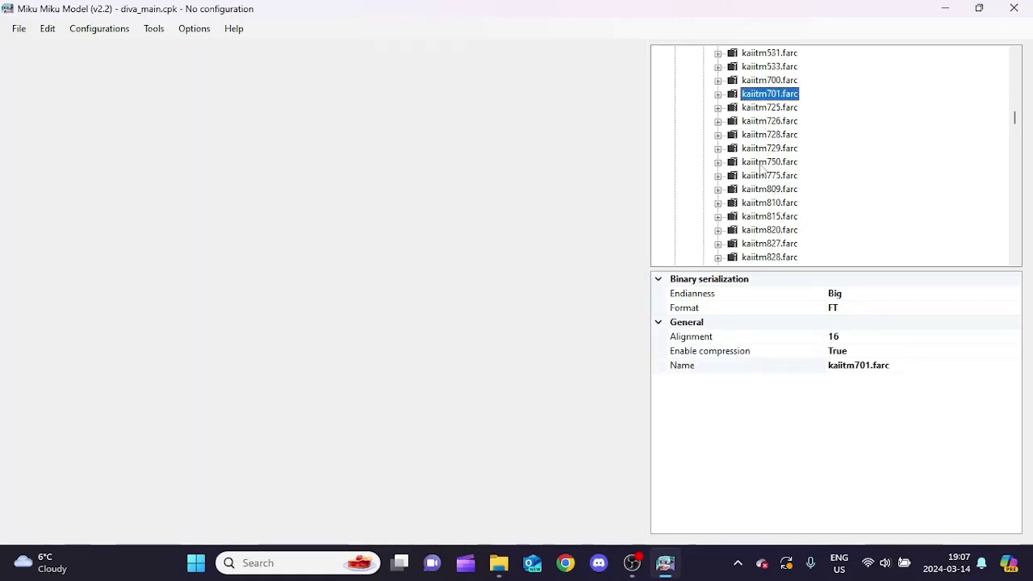
click(718, 189)
click(790, 203)
drag(477, 286, 428, 397)
scroll(436, 489, up, 5)
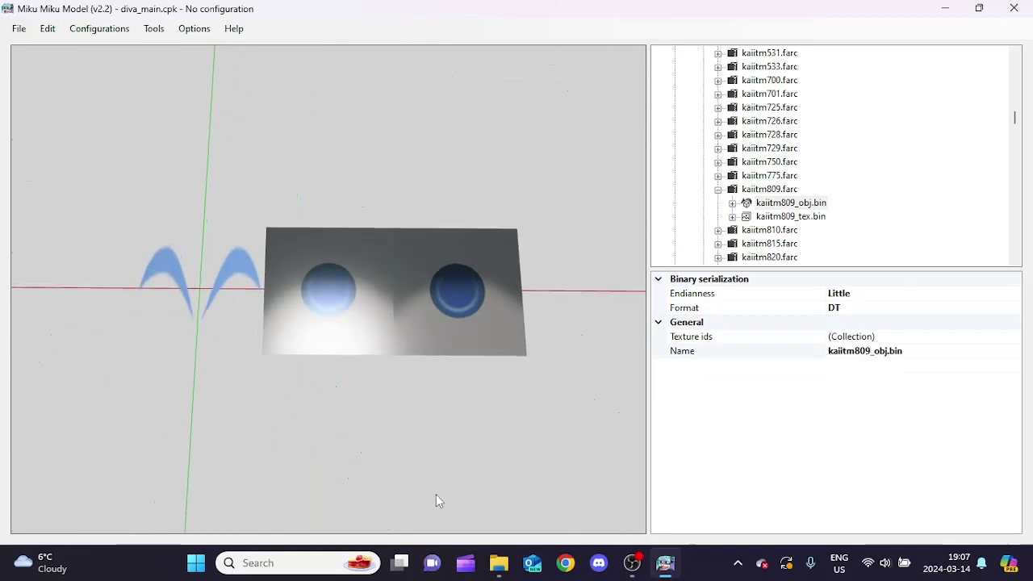
drag(441, 337, 369, 374)
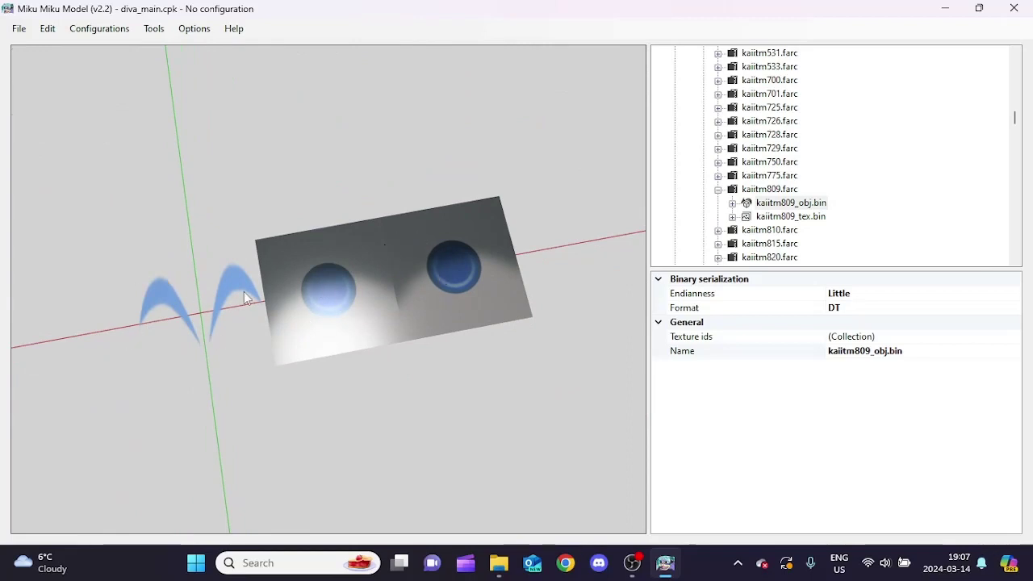
click(719, 191)
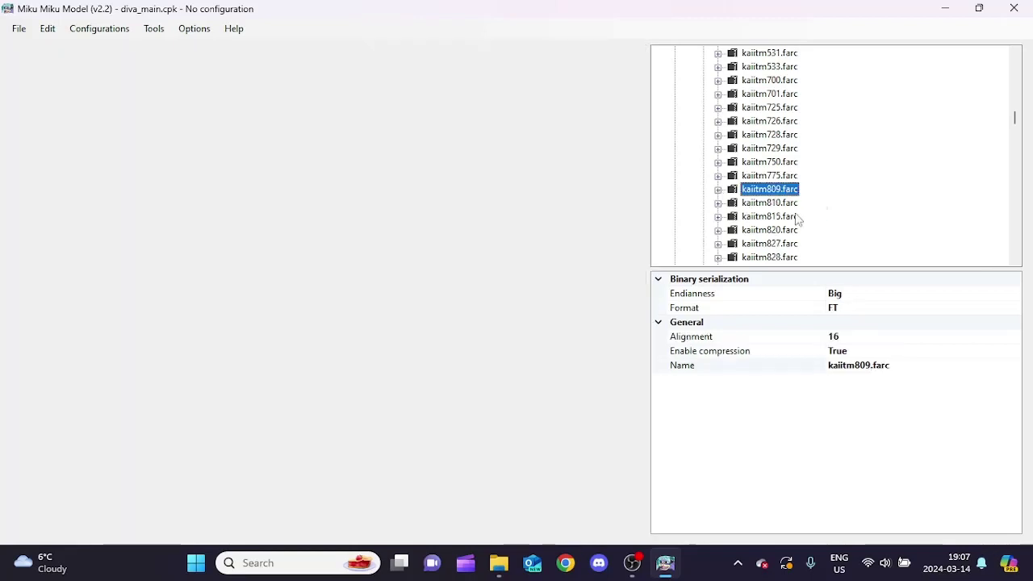
- Find lenitm000.farc, inspect its lenitm000_obj.bin model from several angles, and collapse the archive
scroll(798, 218, down, 3)
scroll(751, 177, down, 6)
scroll(754, 172, up, 5)
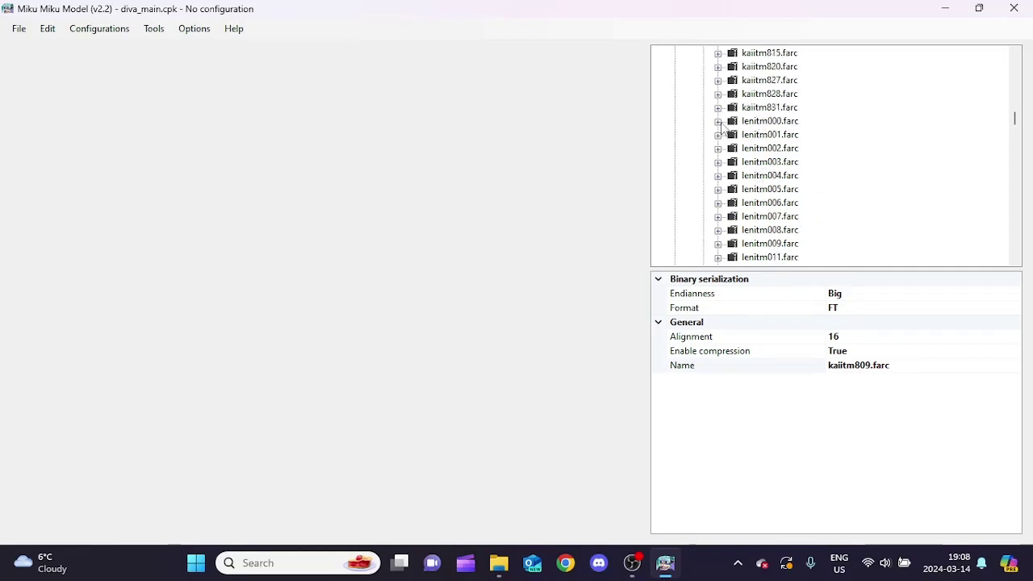
click(722, 123)
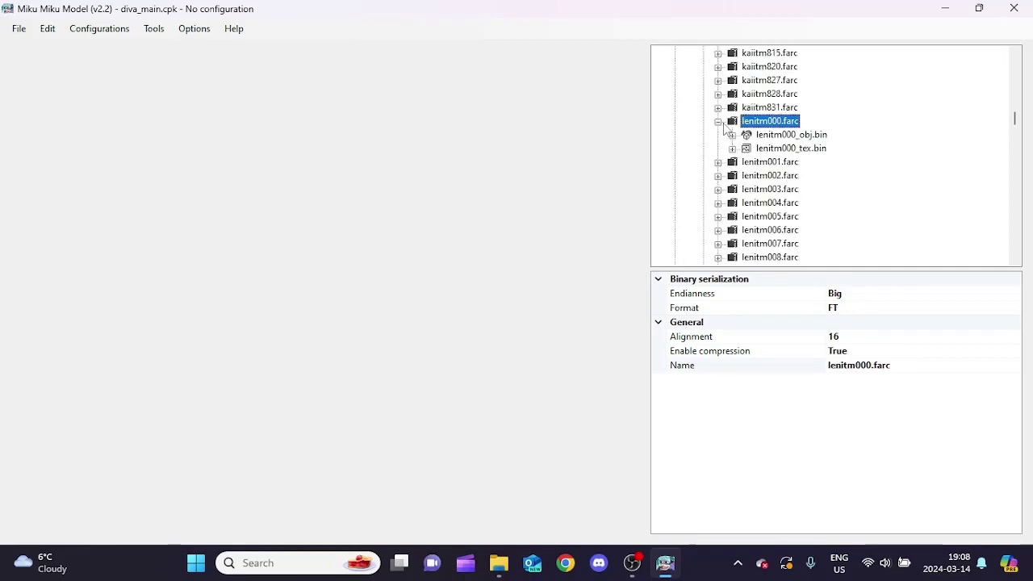
click(791, 135)
mouse_move(370, 207)
mouse_down()
mouse_move(749, 148)
mouse_move(165, 203)
mouse_move(393, 186)
mouse_move(514, 203)
mouse_move(703, 196)
mouse_move(611, 173)
mouse_move(494, 211)
mouse_move(339, 84)
mouse_move(372, 218)
mouse_up()
scroll(365, 184, up, 5)
scroll(269, 187, down, 5)
drag(270, 187, 570, 231)
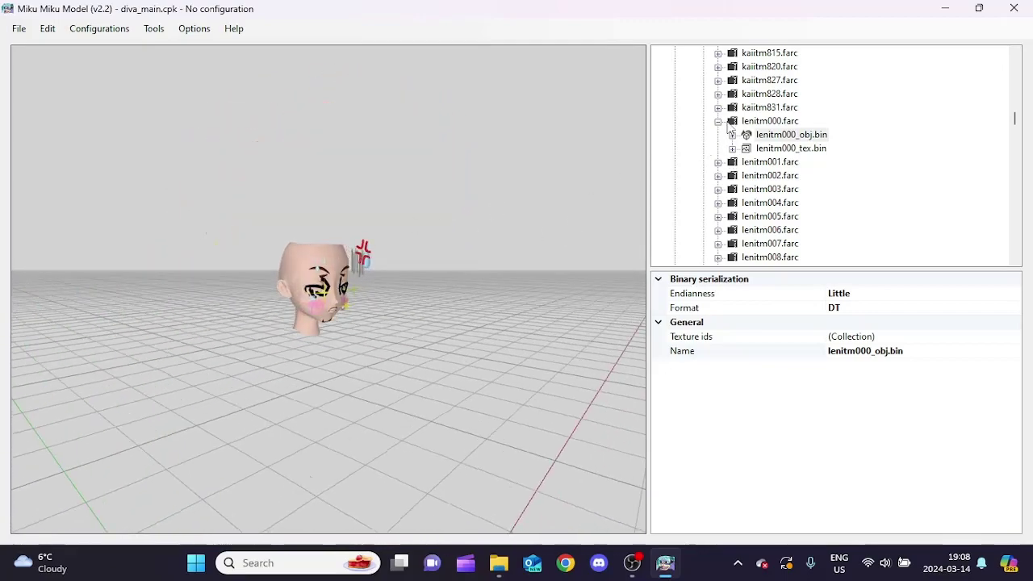
click(719, 121)
click(719, 121)
click(718, 121)
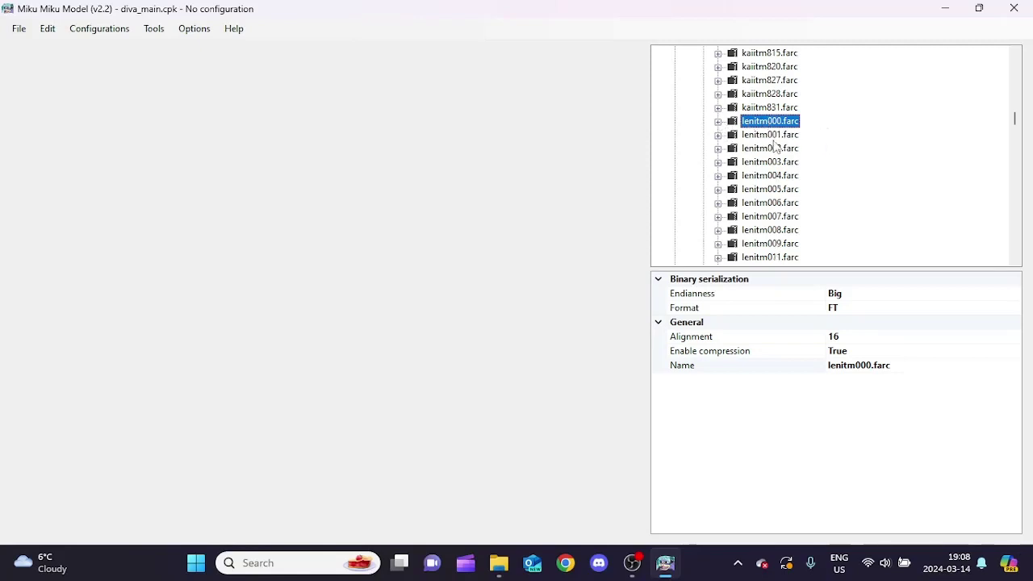
- Look through the objset archives from the lenitm files past the lukitm and meiitm files to the mikitm files
scroll(770, 176, down, 15)
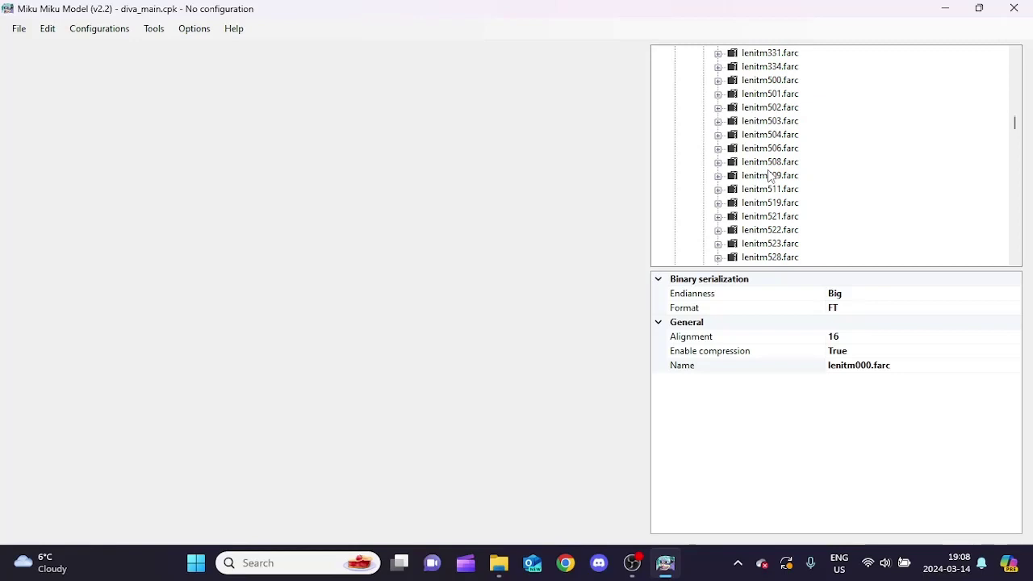
scroll(771, 176, down, 15)
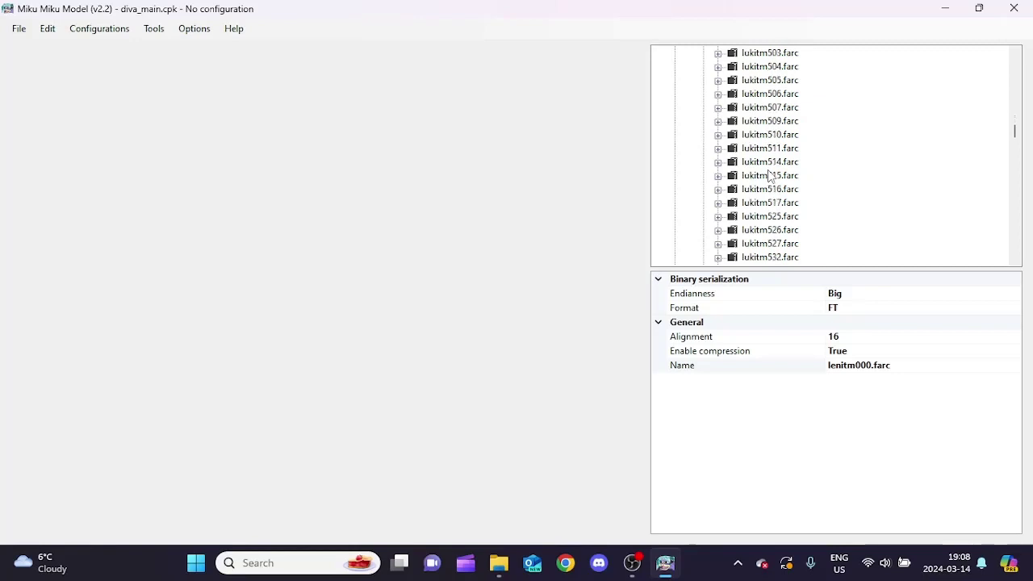
scroll(854, 153, down, 8)
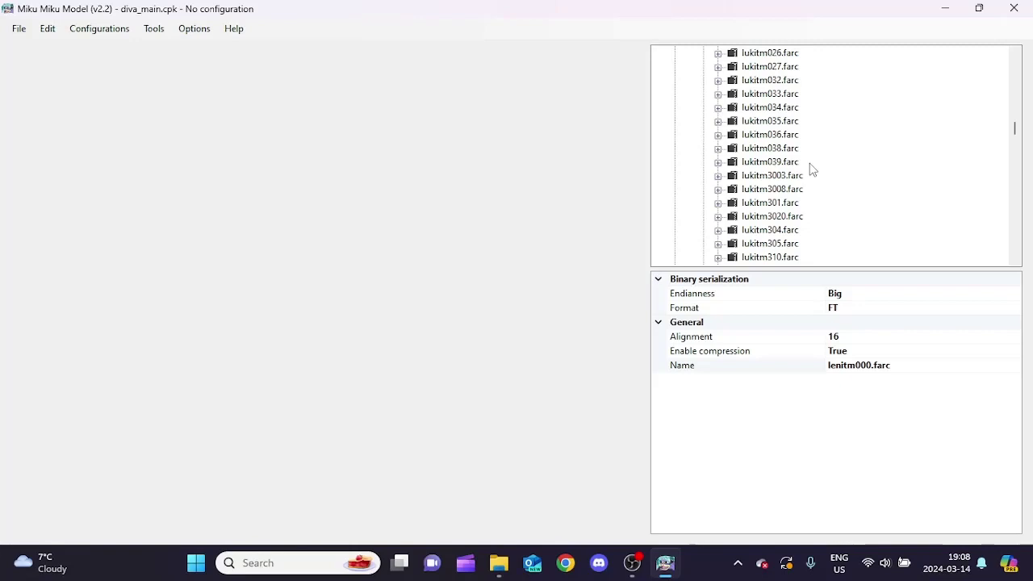
scroll(812, 169, up, 2)
scroll(812, 170, down, 5)
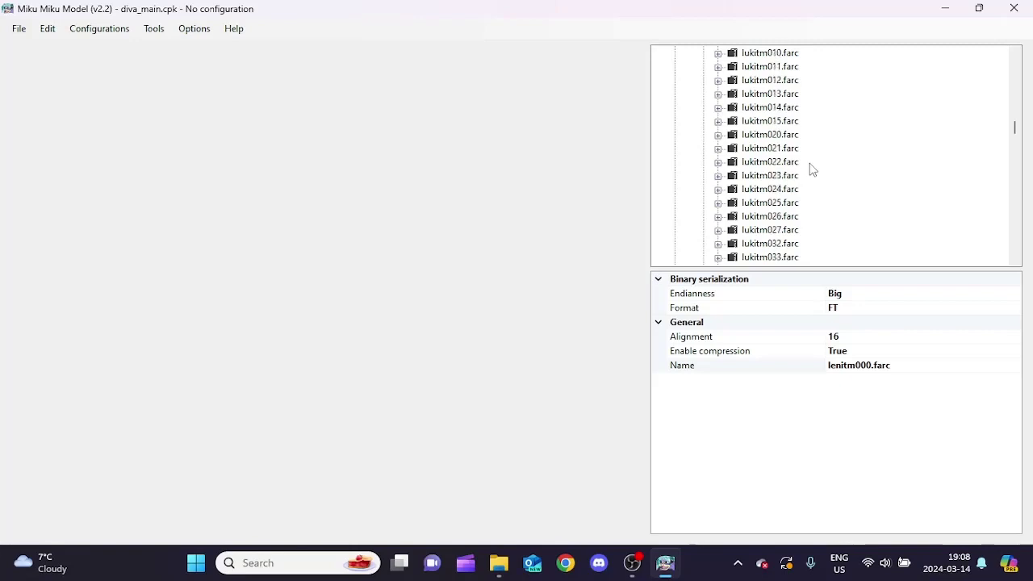
scroll(812, 169, down, 15)
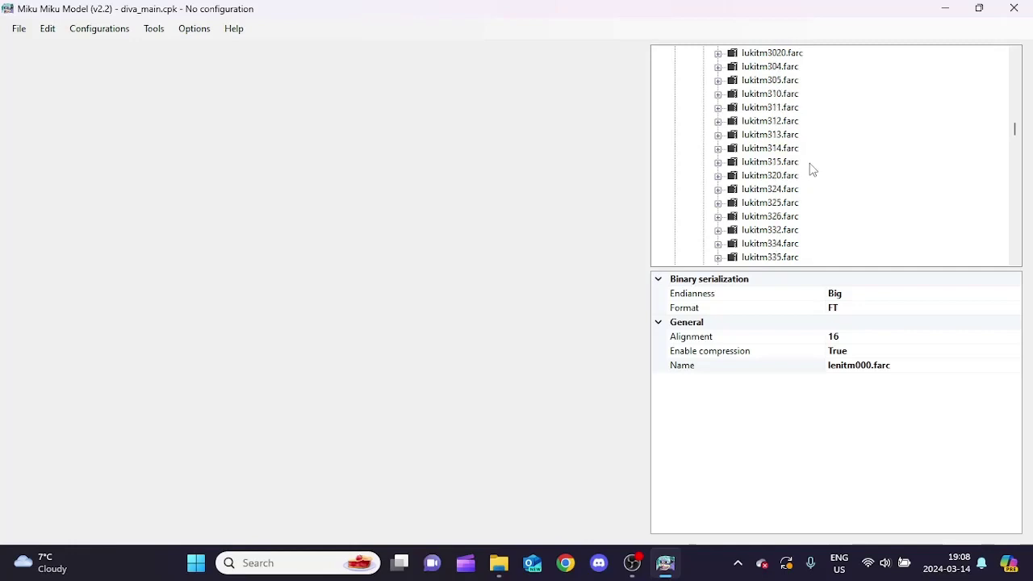
scroll(812, 170, down, 10)
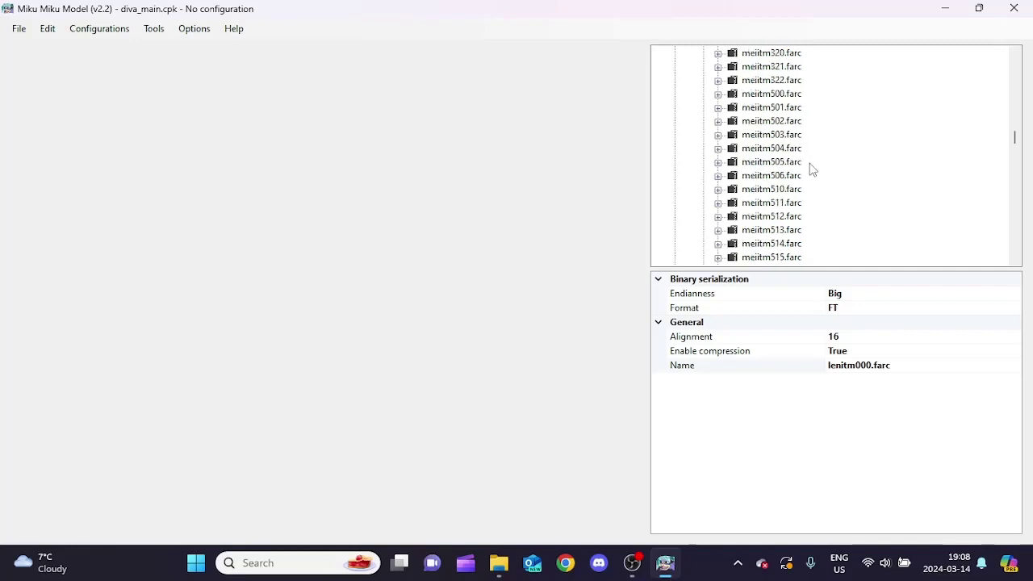
scroll(735, 214, up, 1)
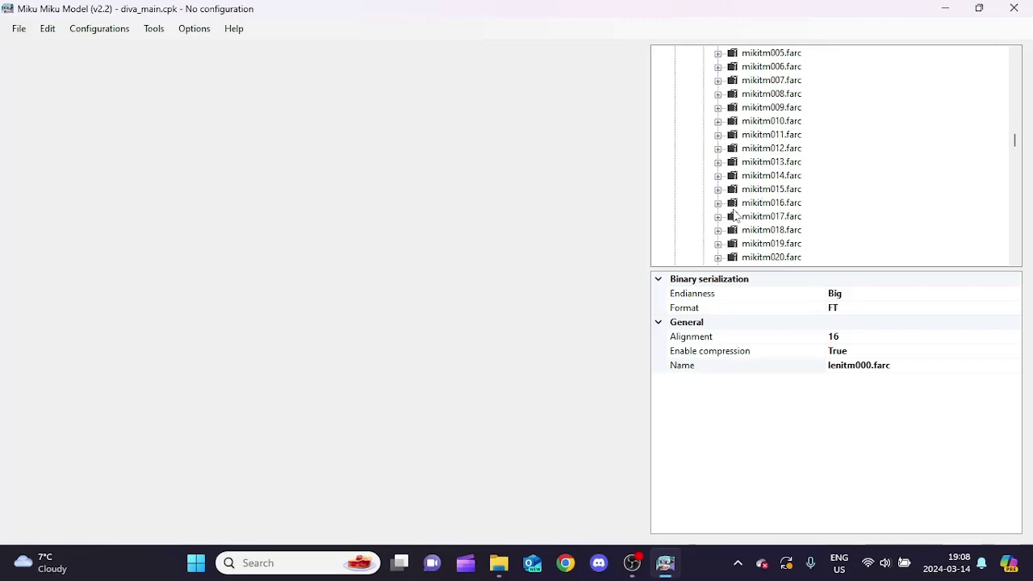
- Expand mikitm019.farc and preview its mikitm019_obj.bin model, rotating around it
click(717, 162)
click(791, 176)
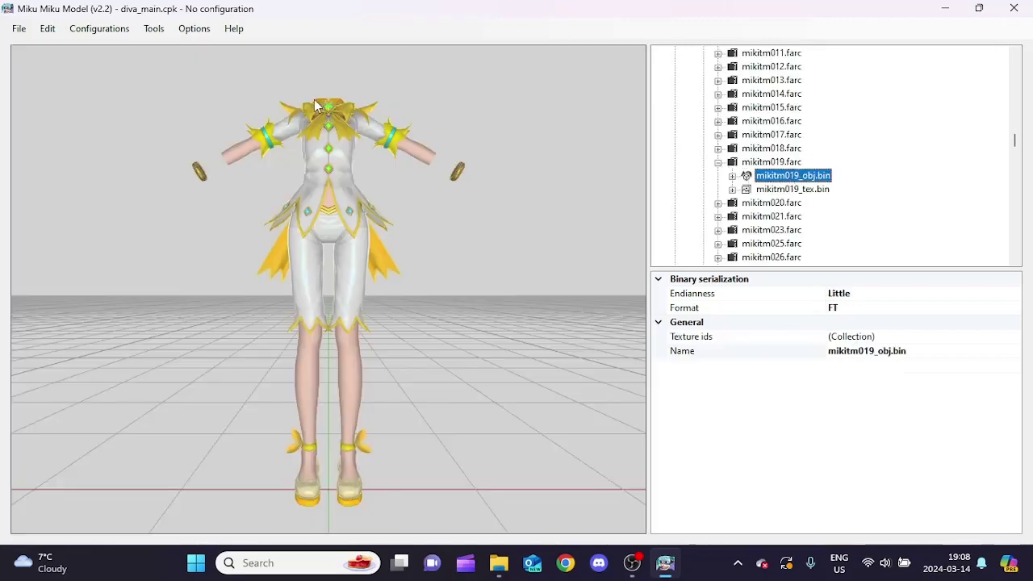
drag(314, 99, 269, 176)
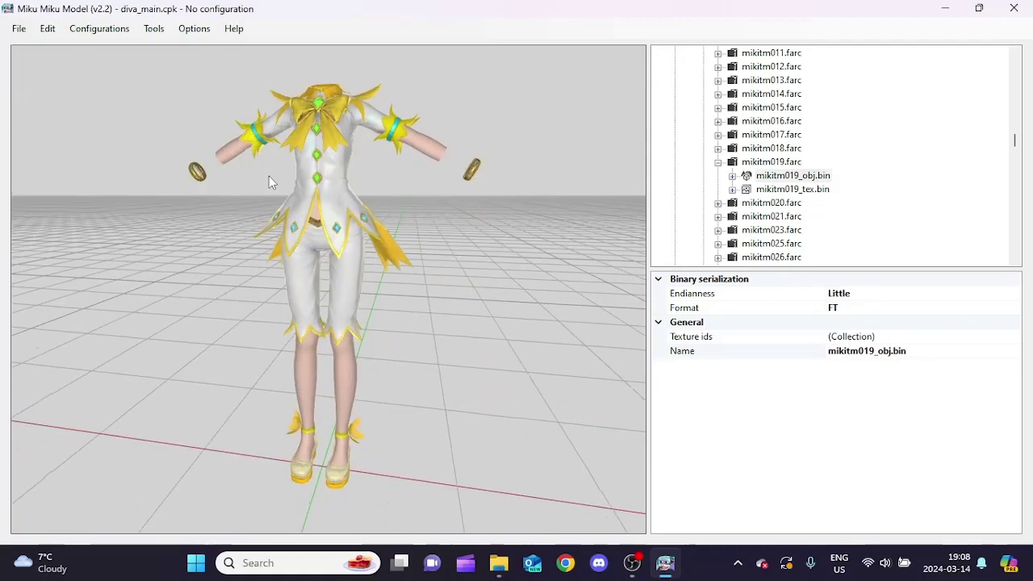
- Export mikitm019.farc under its own name as a FARC archive into the rom\objset folder of the mod in Downloads\whatever
click(769, 164)
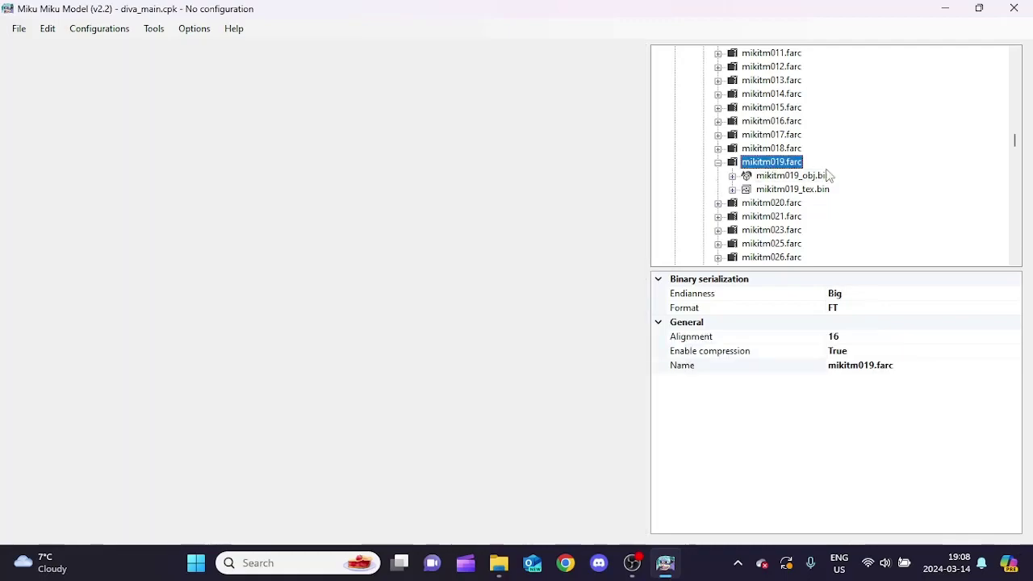
right_click(787, 162)
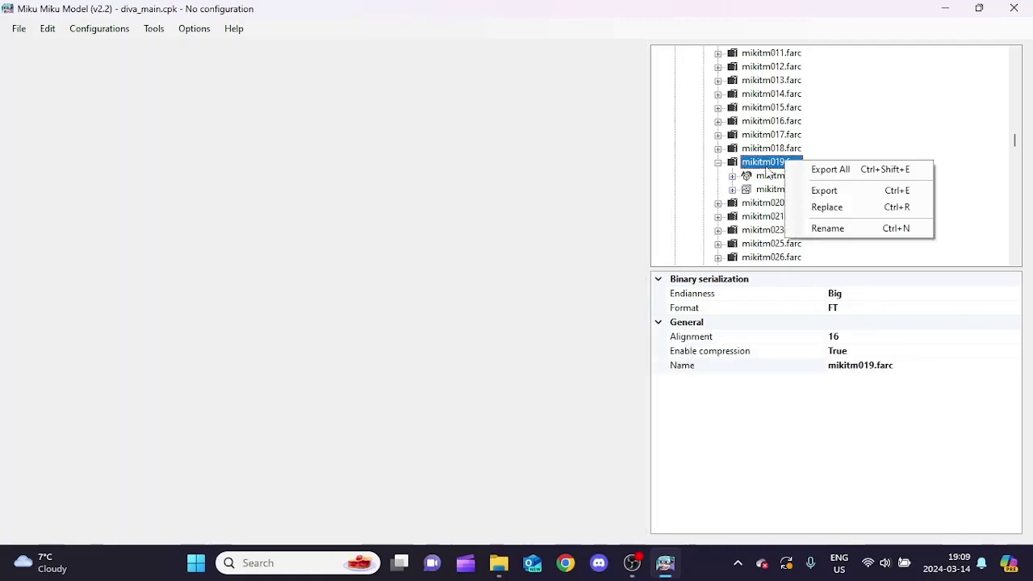
click(822, 190)
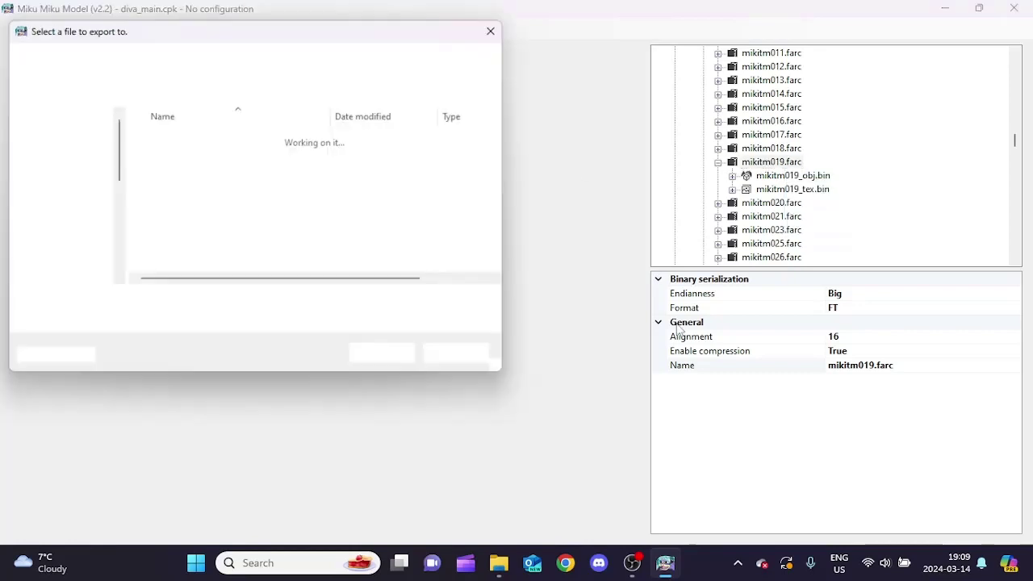
scroll(36, 165, up, 5)
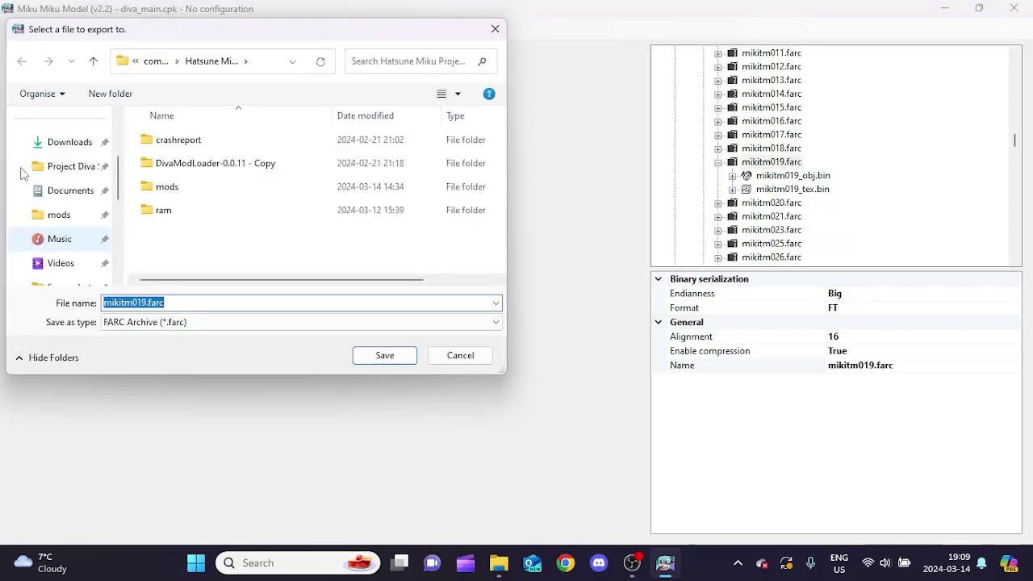
click(48, 144)
double_click(215, 148)
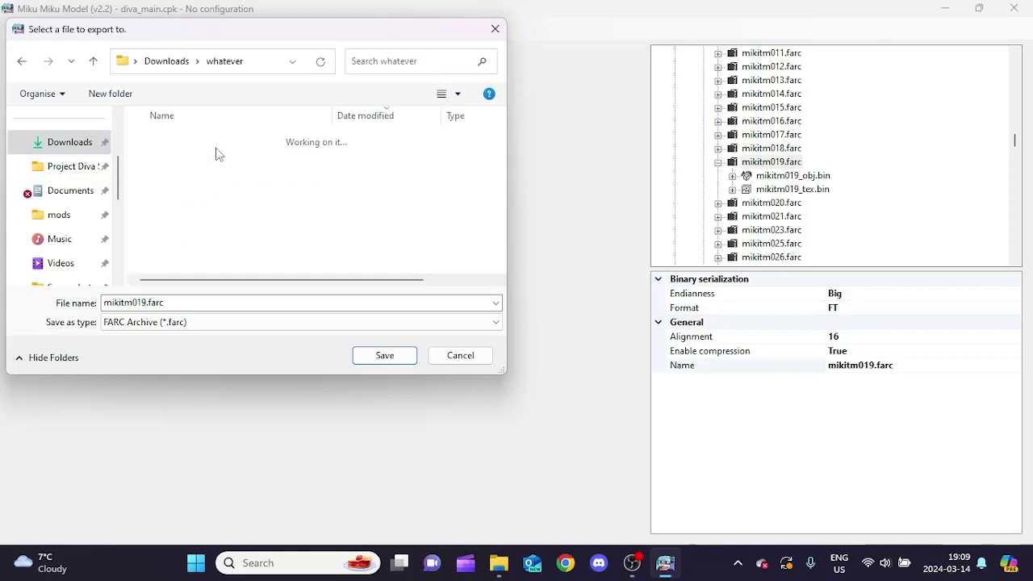
click(175, 164)
double_click(177, 164)
double_click(202, 191)
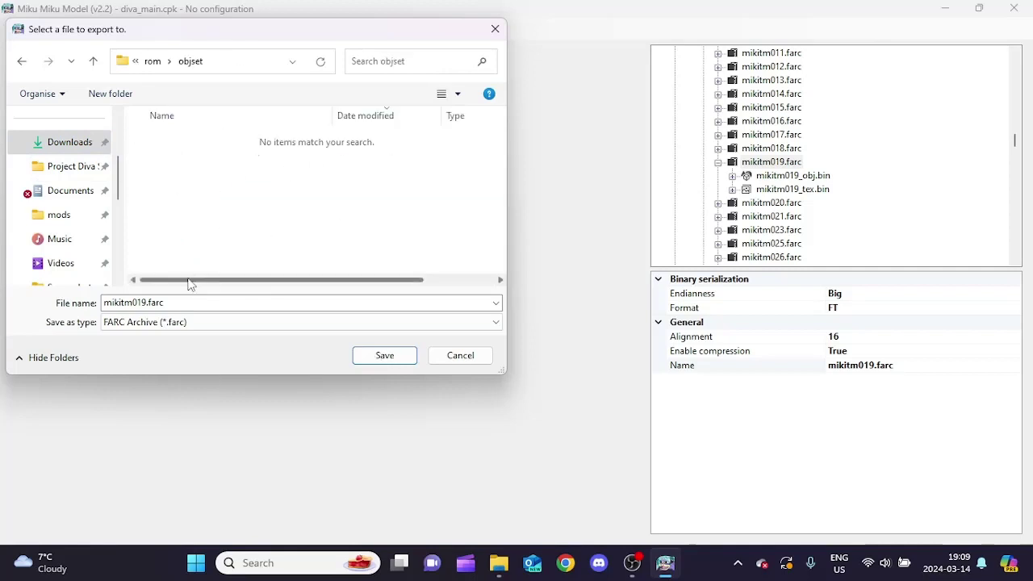
click(375, 360)
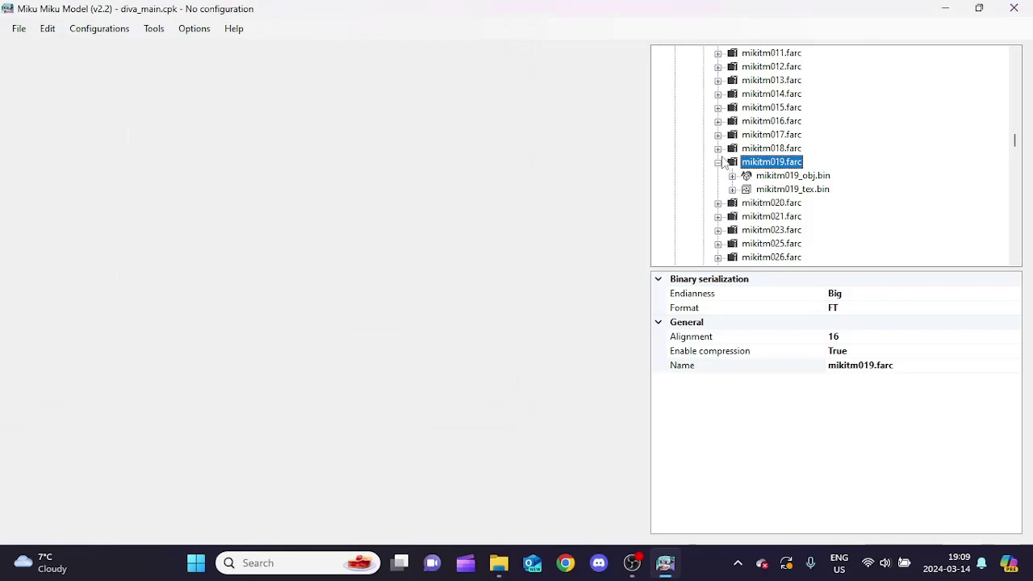
- Collapse mikitm019.farc and look through the mikitm archives that follow it
click(719, 162)
scroll(819, 201, down, 6)
scroll(819, 201, down, 2)
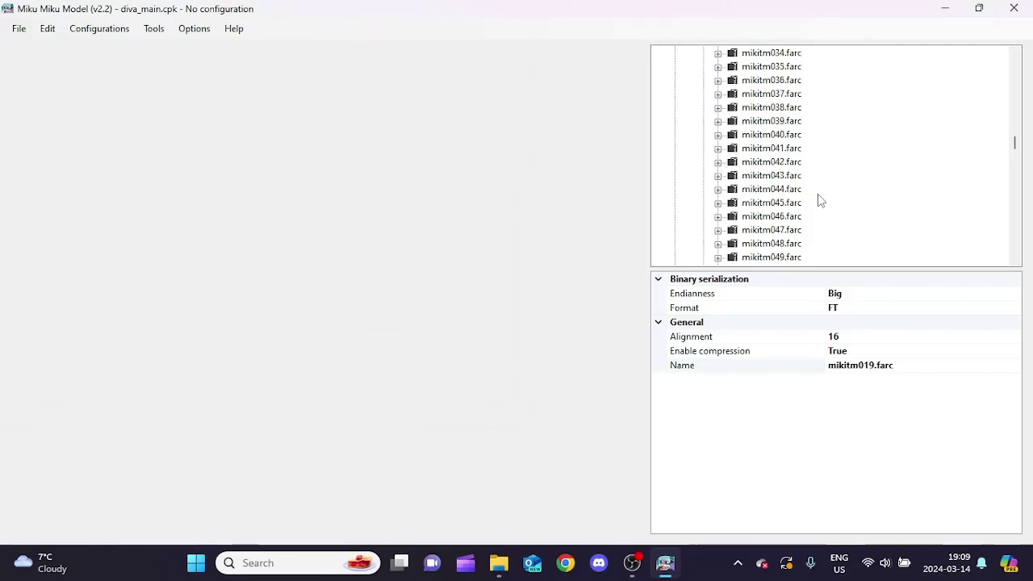
scroll(777, 185, down, 1)
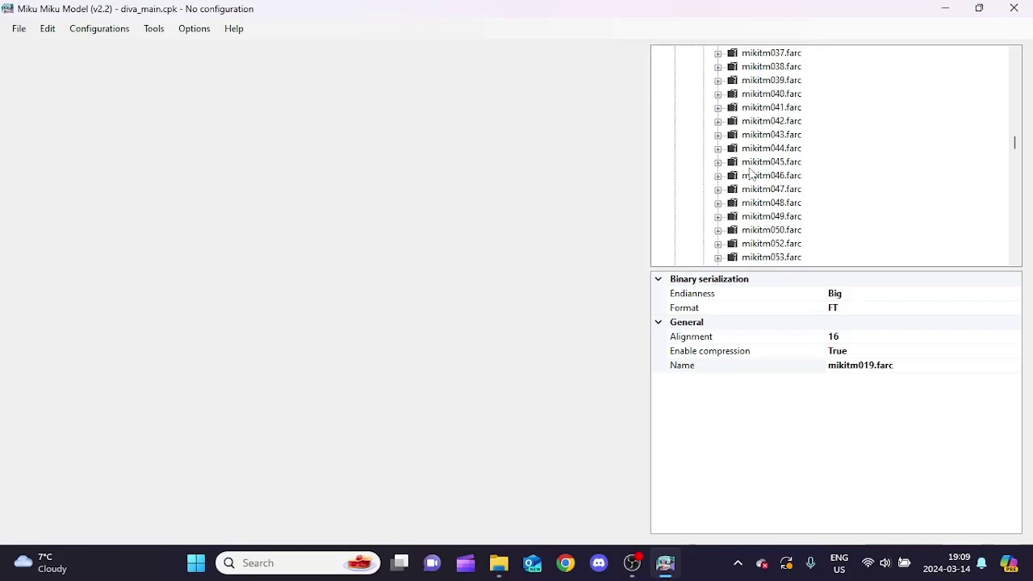
scroll(750, 173, down, 3)
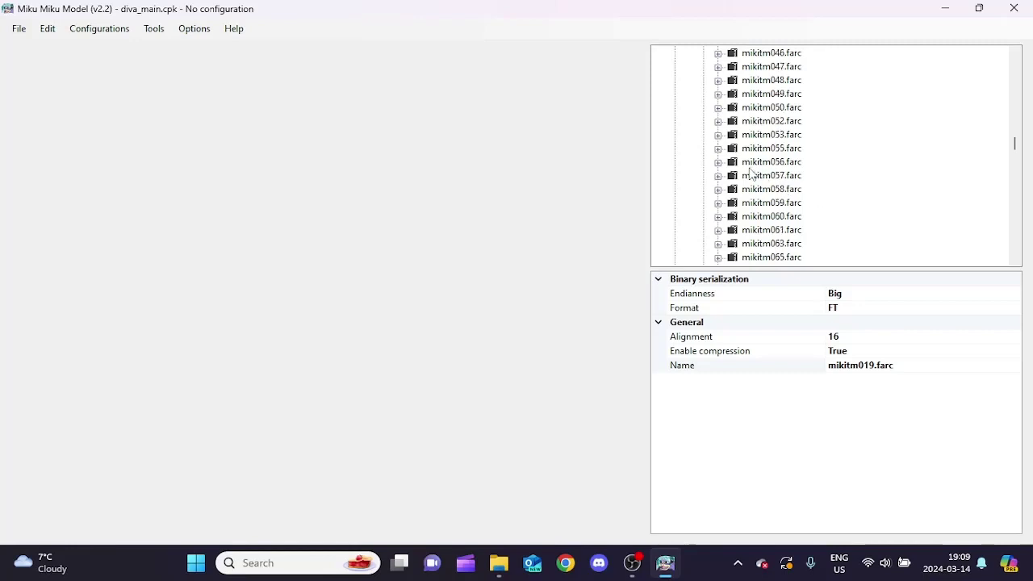
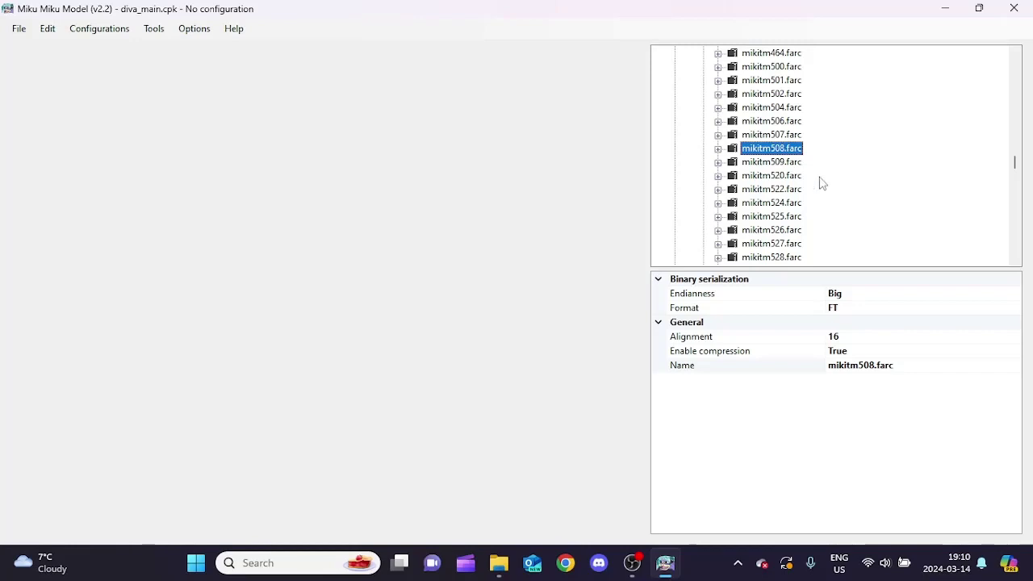
- Go back to mikitm097.farc and inspect its mikitm097_obj.bin model from several angles
scroll(843, 171, up, 20)
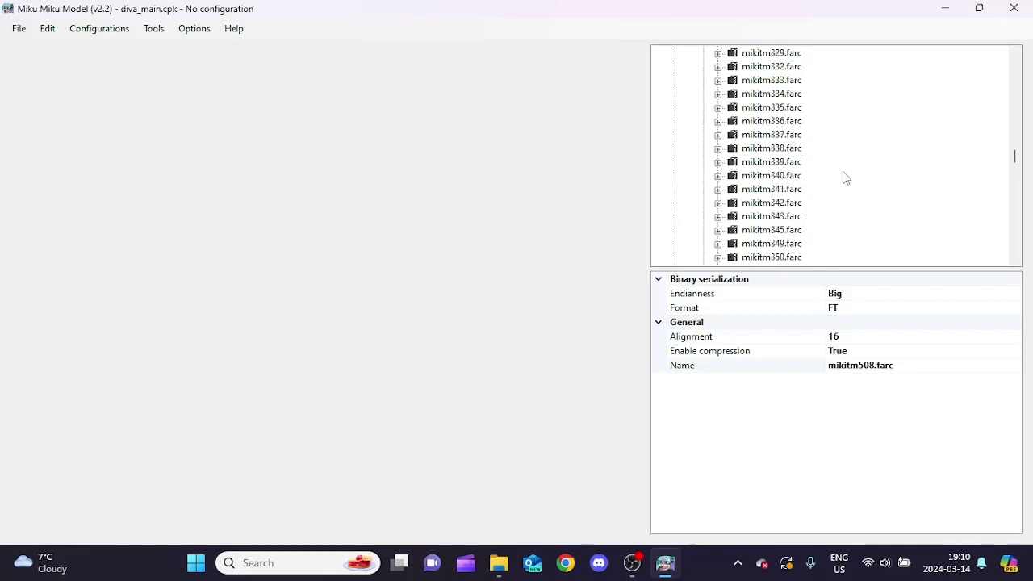
scroll(843, 178, up, 20)
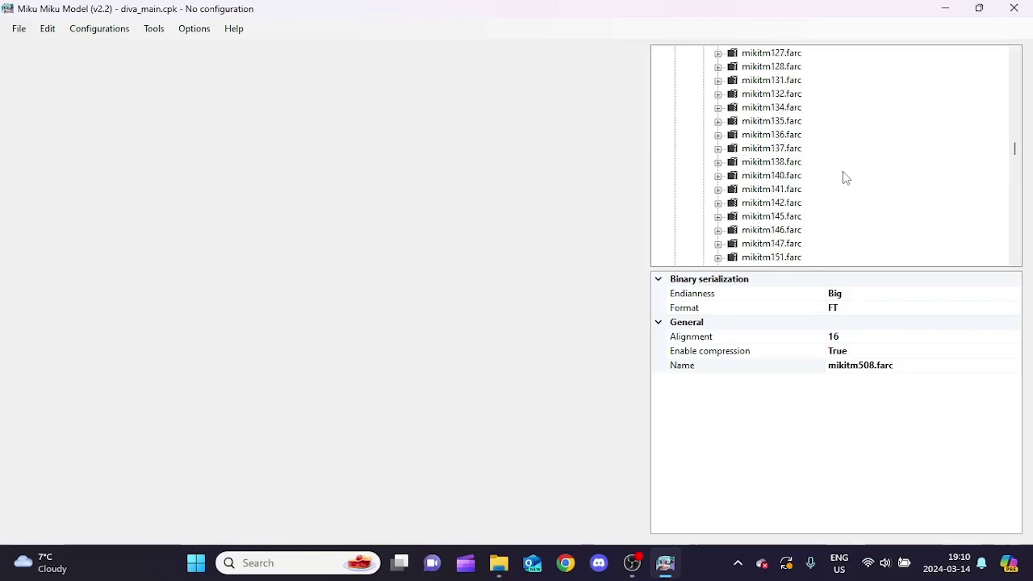
scroll(843, 173, up, 5)
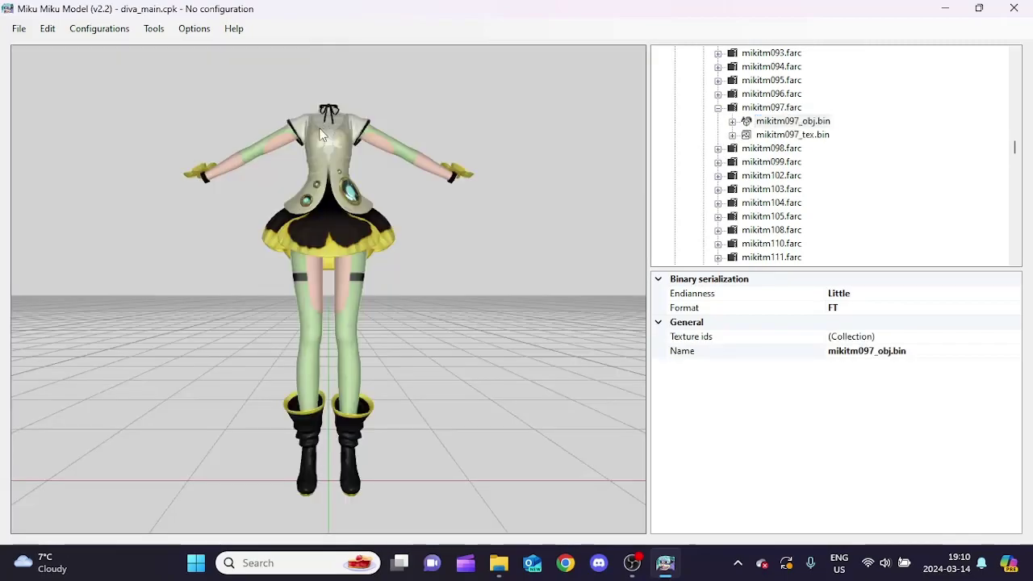
drag(323, 125, 504, 157)
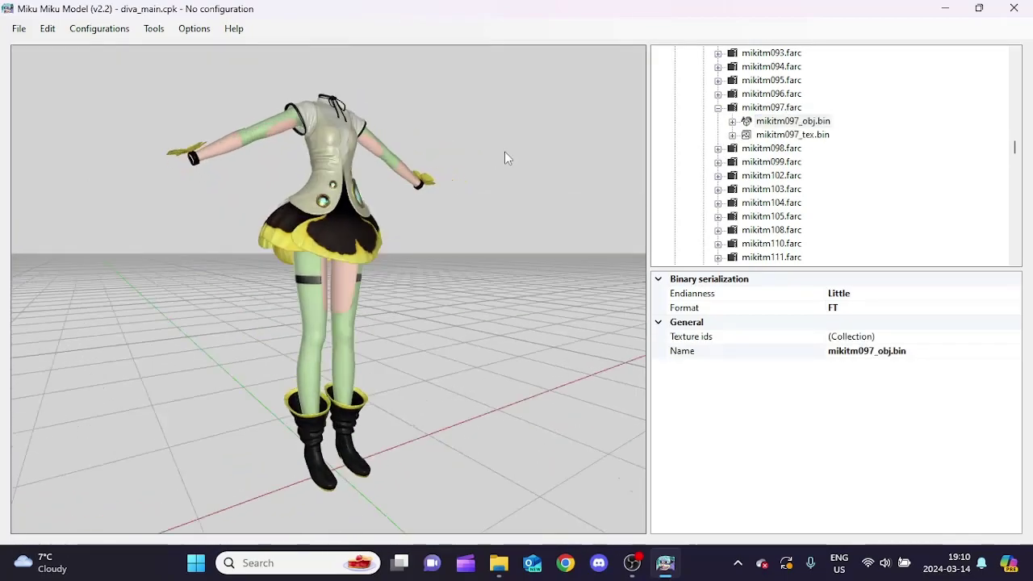
drag(259, 197, 228, 275)
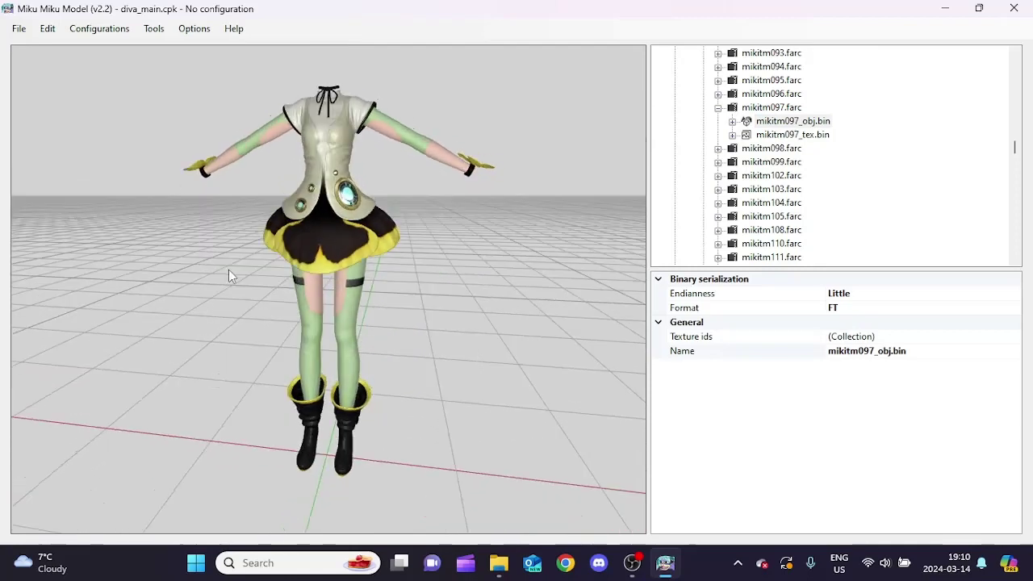
- Export mikitm097_obj.bin under its own name into the mod's rom\objset folder and collapse mikitm097.farc
right_click(781, 122)
click(765, 124)
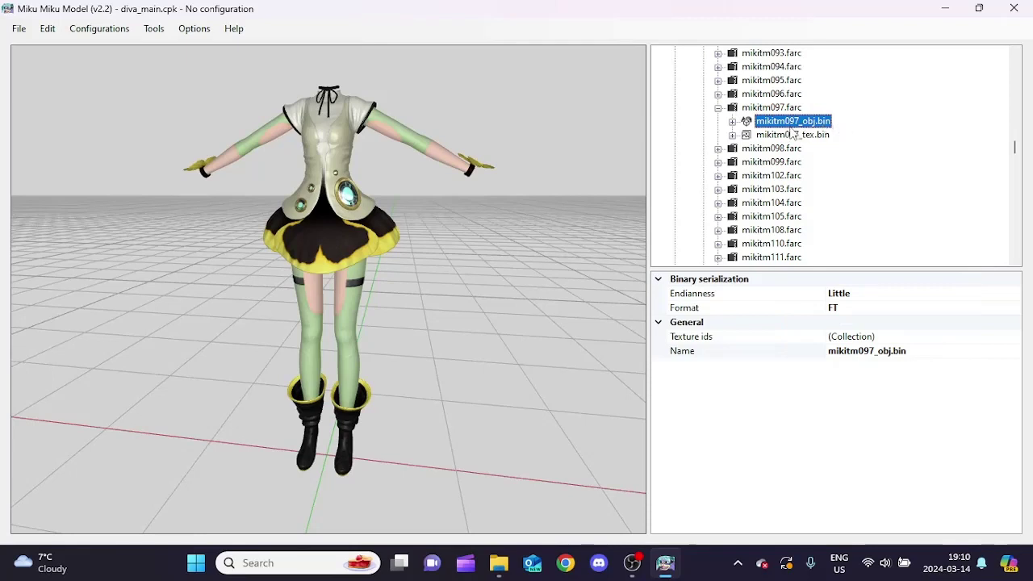
right_click(781, 127)
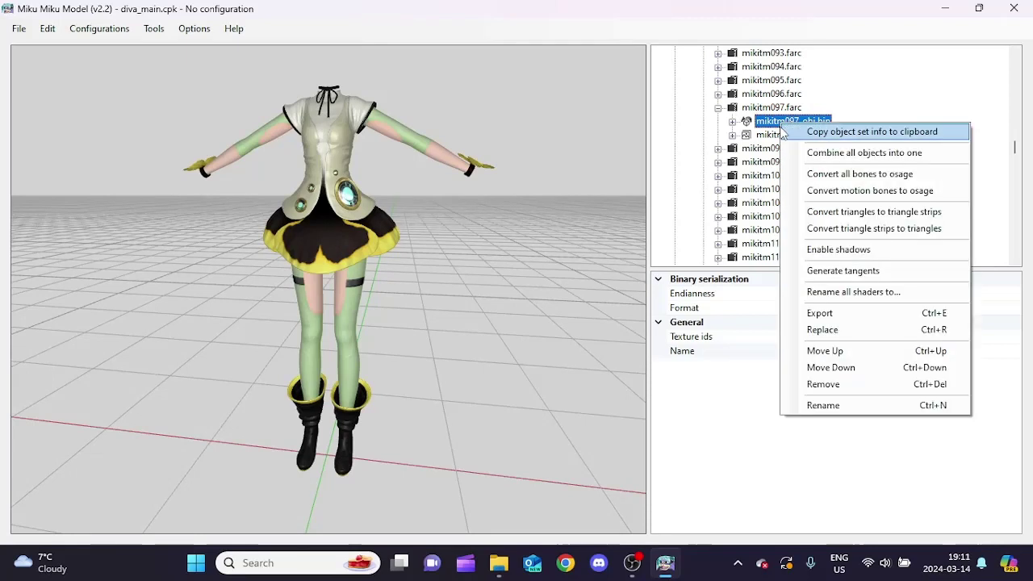
click(807, 314)
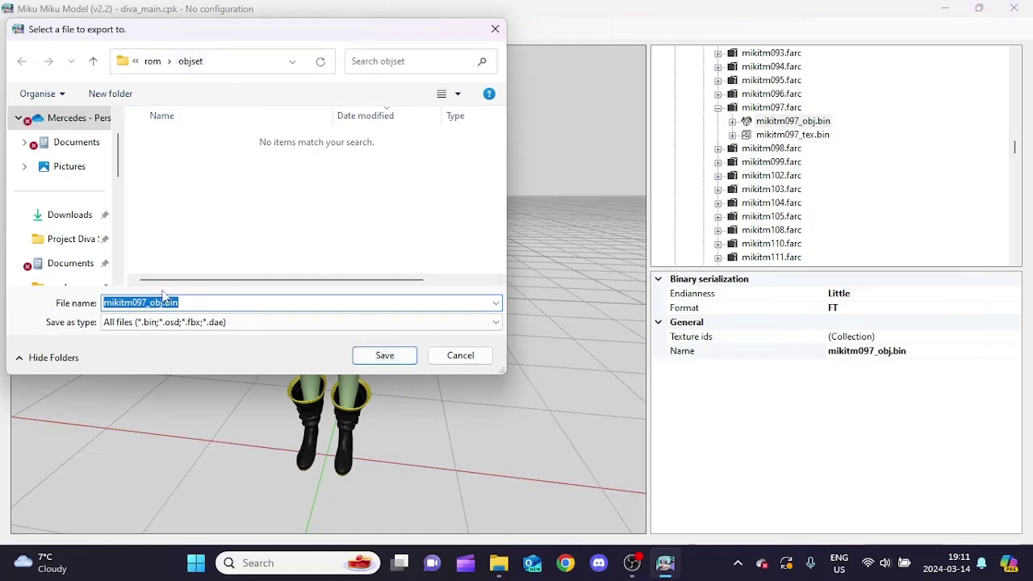
click(360, 358)
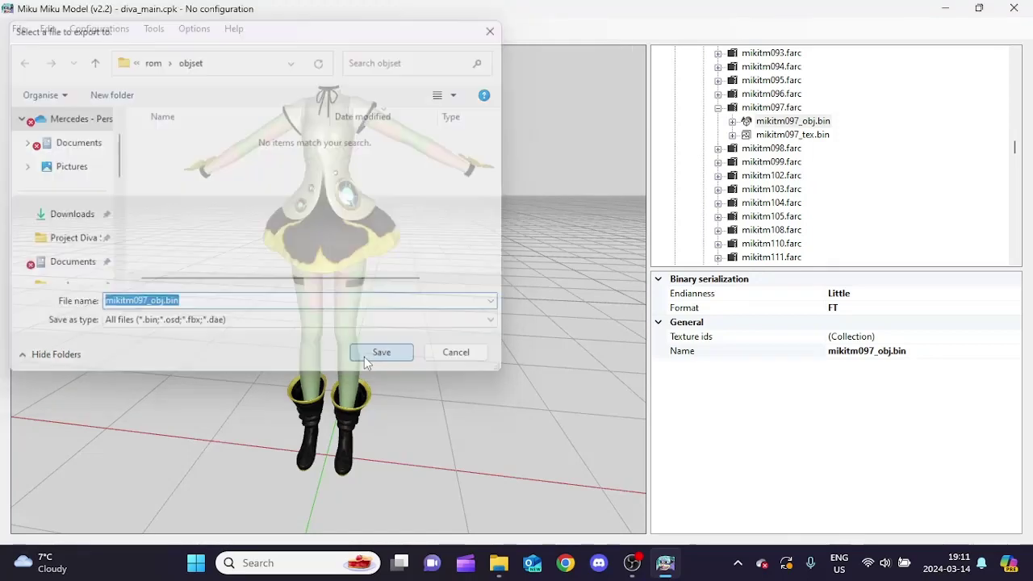
click(717, 109)
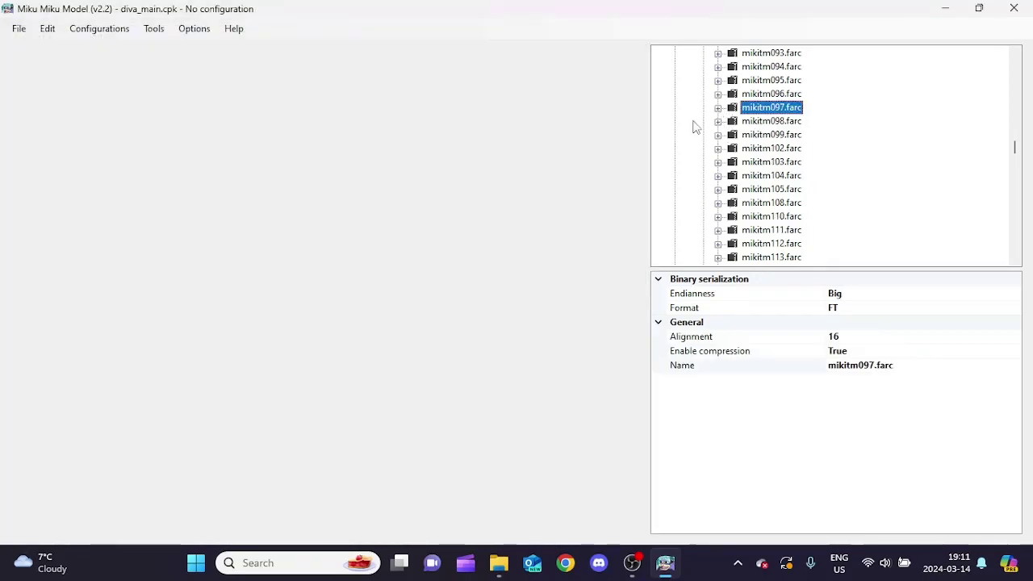
- Find mikitm301.farc, expand it and preview its mikitm301_obj.bin model, rotating around it
scroll(782, 145, down, 10)
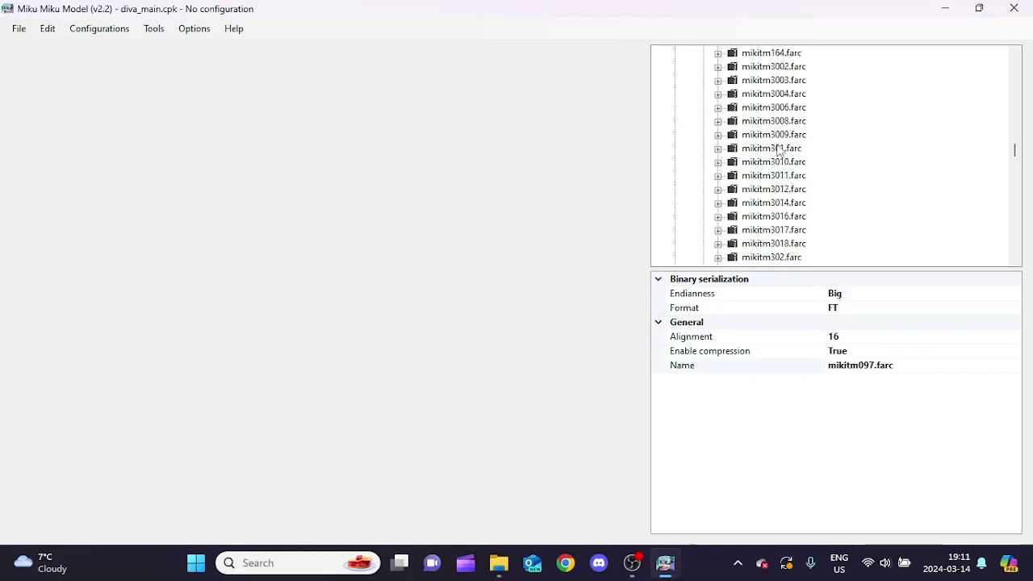
scroll(757, 155, up, 3)
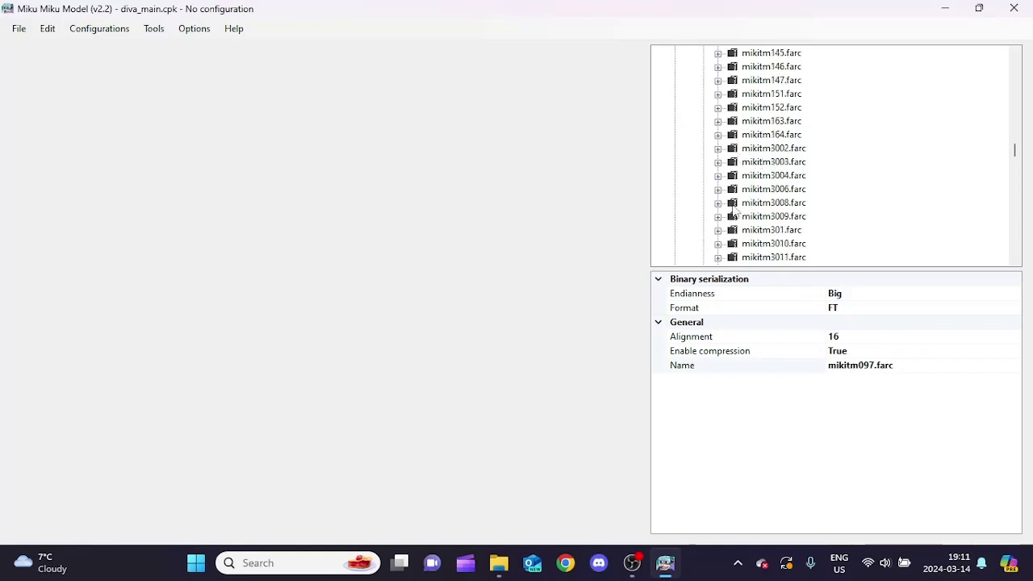
click(718, 230)
click(792, 243)
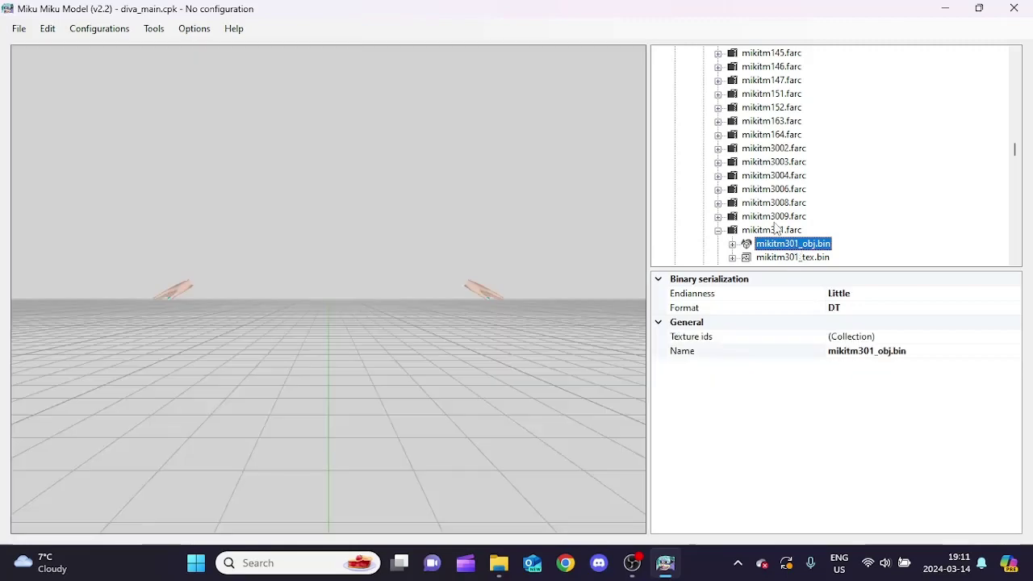
drag(137, 194, 619, 226)
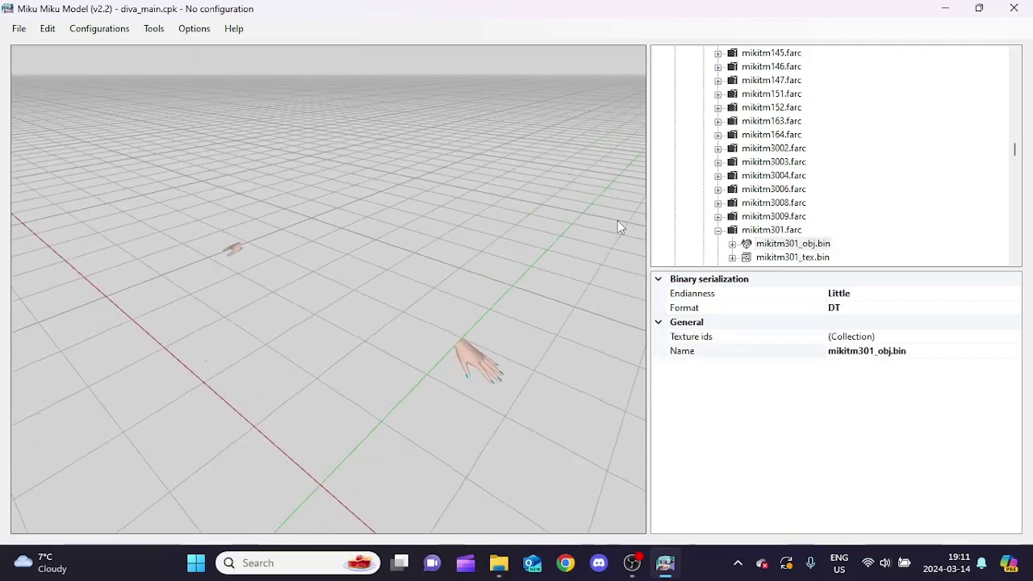
- Export mikitm301_obj.bin under its own name into the rom\objset folder and collapse mikitm301.farc
right_click(775, 247)
click(824, 434)
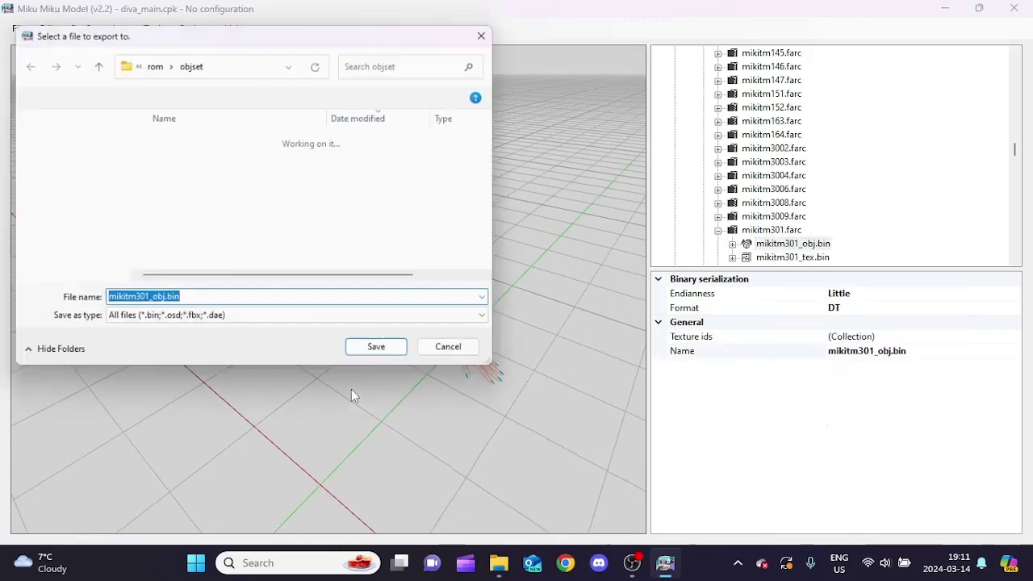
click(376, 347)
click(717, 231)
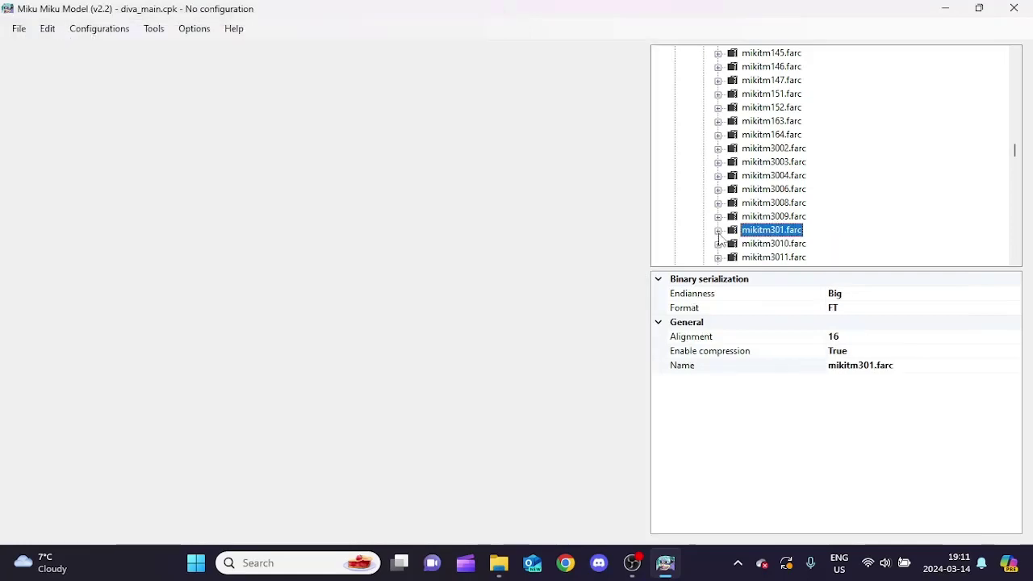
- Find mikitm530.farc and inspect its mikitm530_obj.bin hair model, rotating it to the front
scroll(775, 239, down, 10)
scroll(784, 239, down, 3)
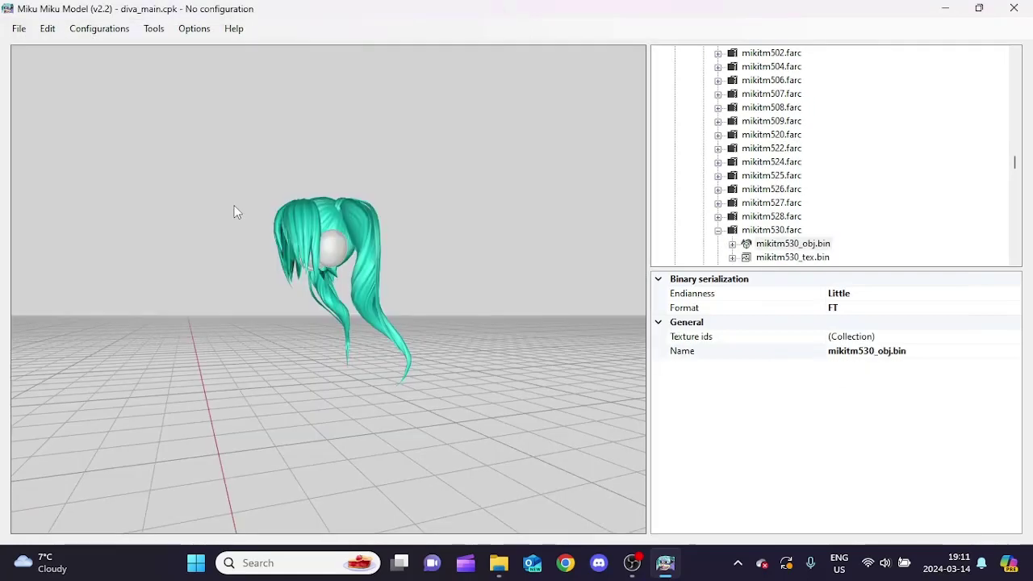
drag(234, 205, 373, 167)
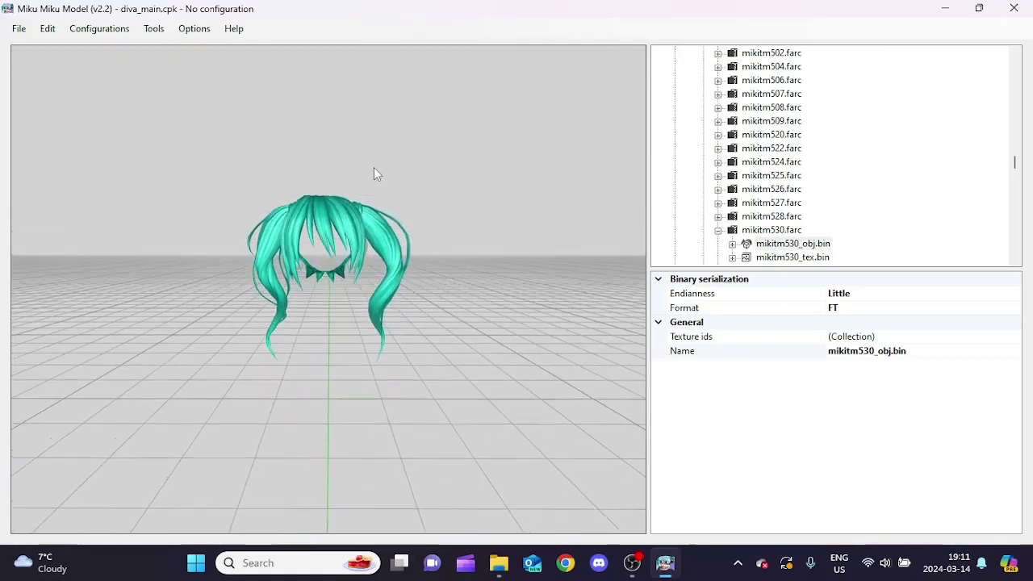
- Export mikitm530_obj.bin under its own name into the rom\objset folder and collapse mikitm530.farc
click(780, 244)
right_click(780, 244)
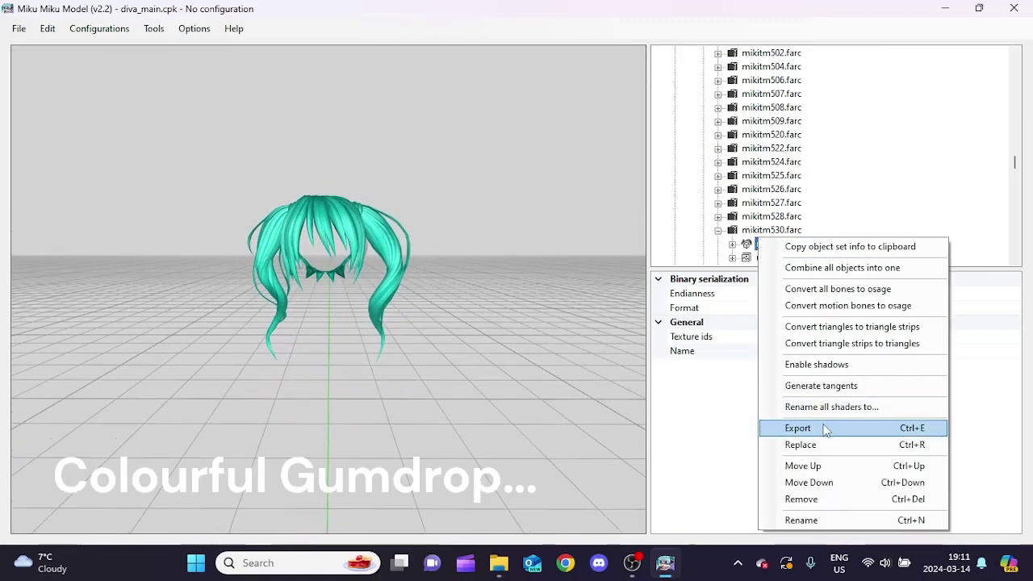
click(220, 232)
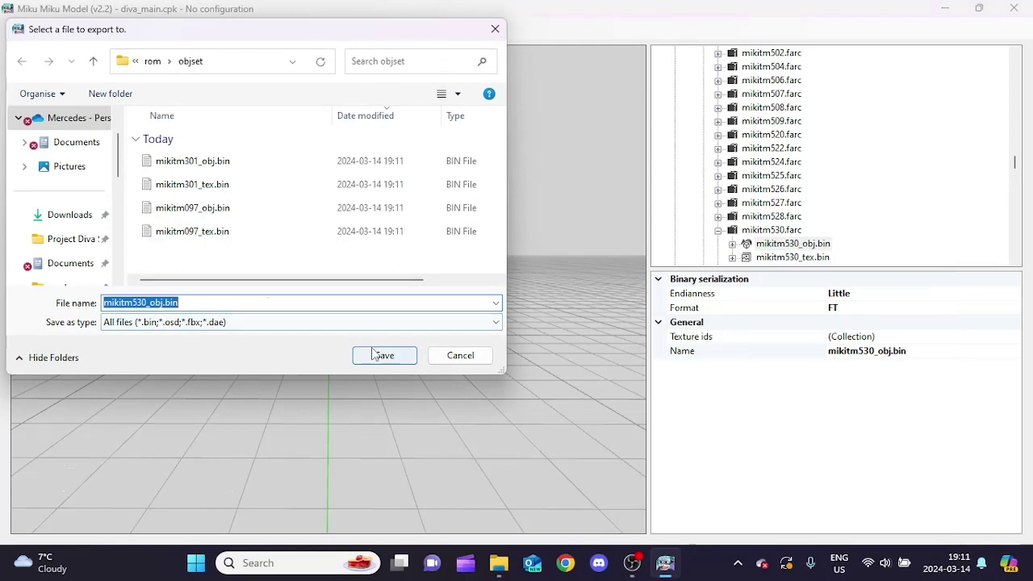
click(374, 353)
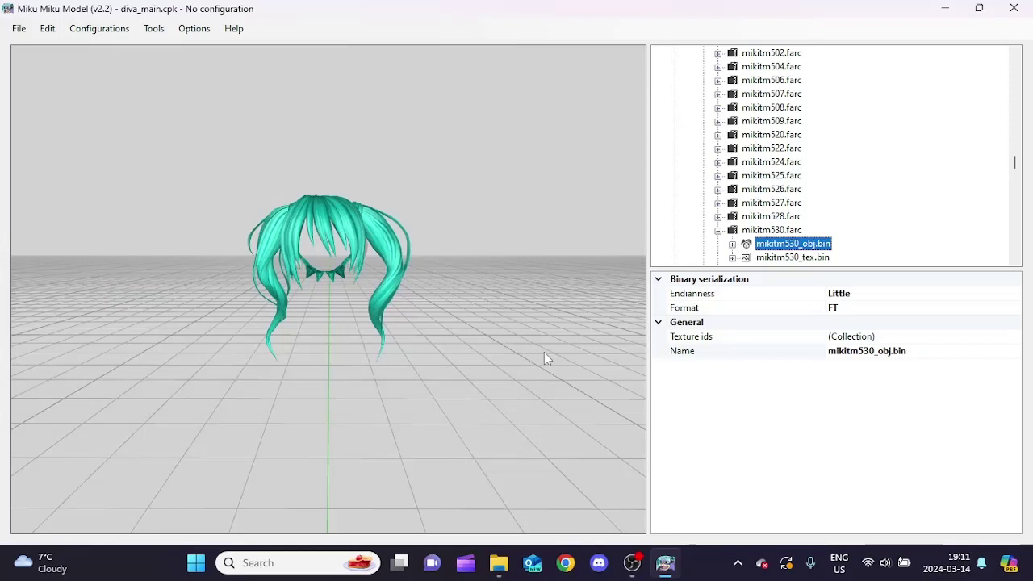
click(718, 231)
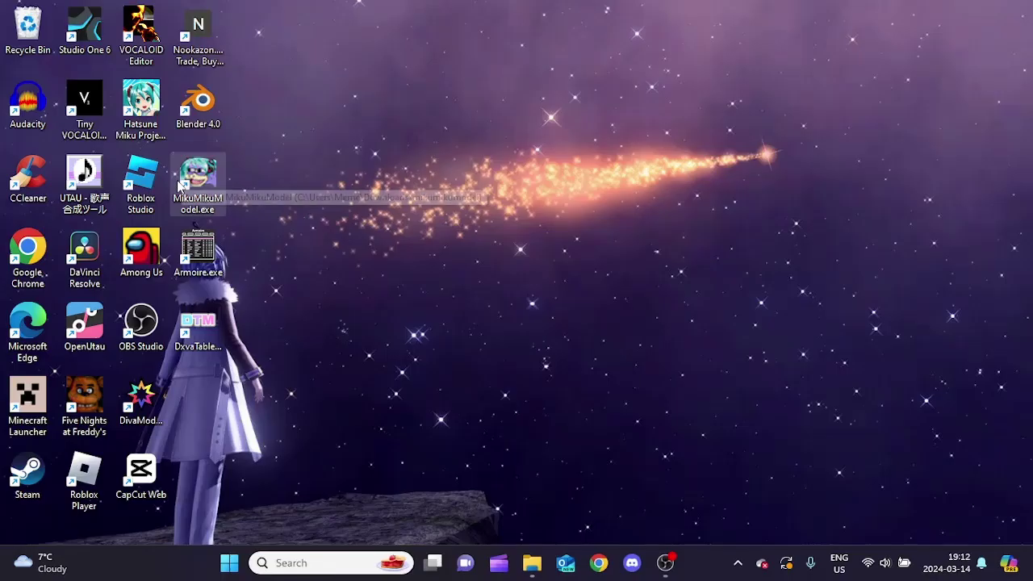
- Launch Miku Miku Model from the desktop, open mikitm019.farc from the rom\objset folder, and preview its mikitm019_obj.bin model in a maximized window
double_click(199, 198)
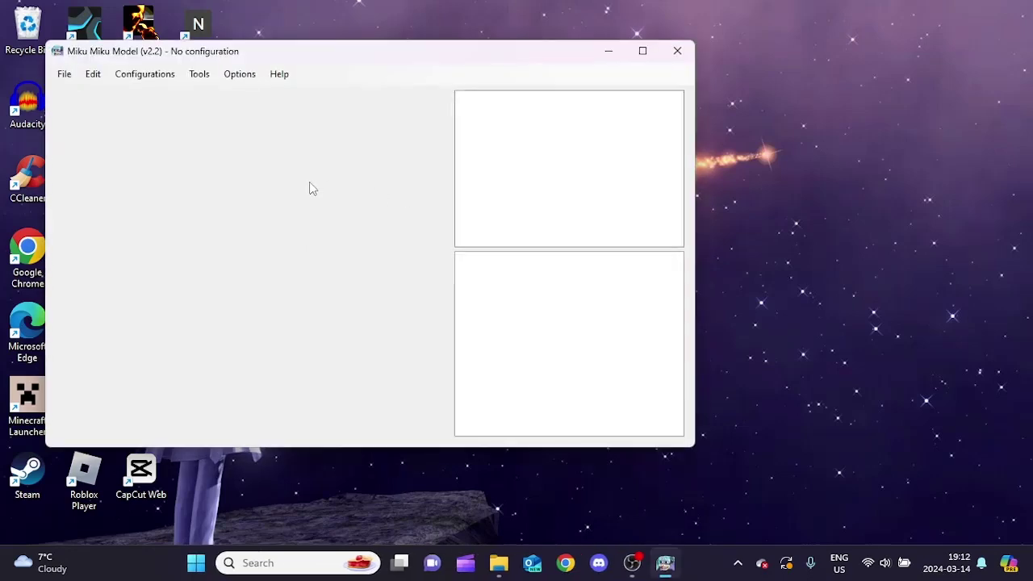
click(64, 73)
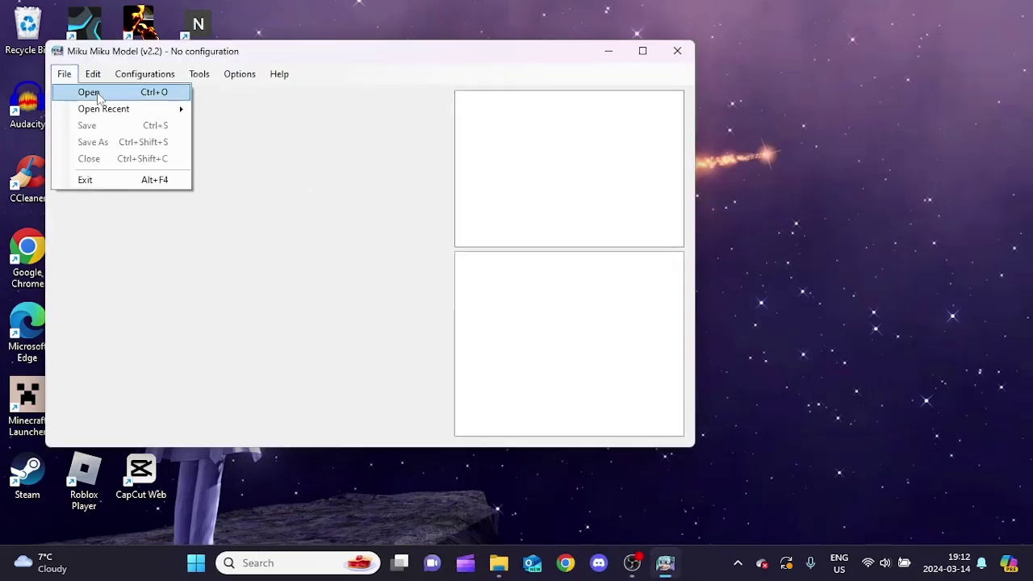
click(85, 92)
scroll(420, 249, down, 5)
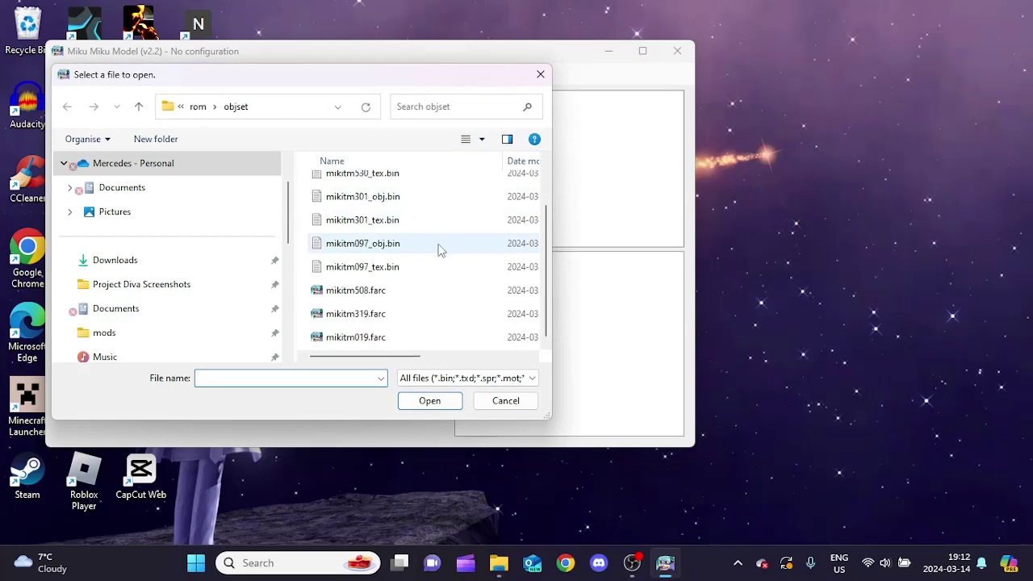
click(367, 337)
click(436, 402)
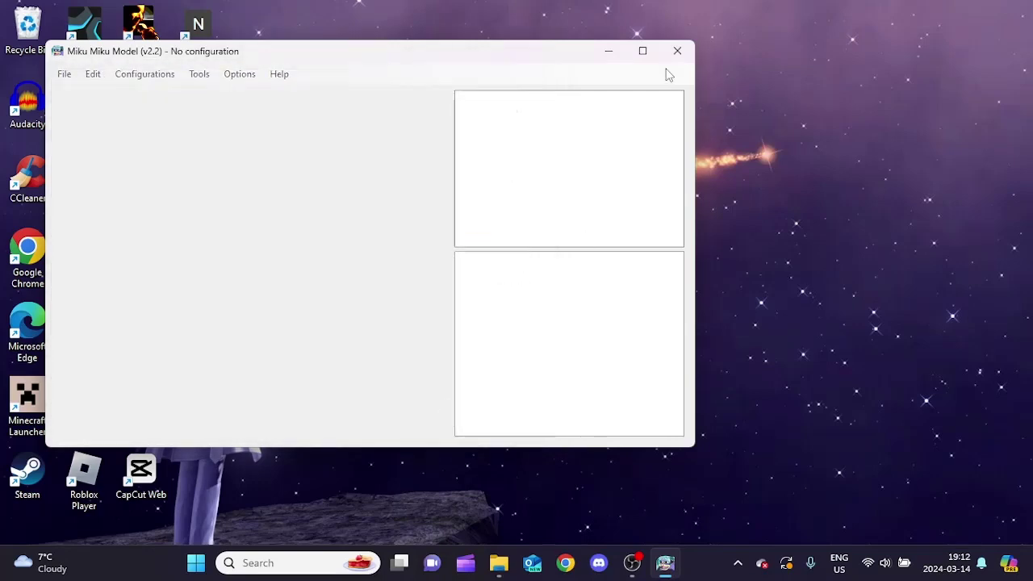
click(644, 51)
drag(339, 161, 297, 174)
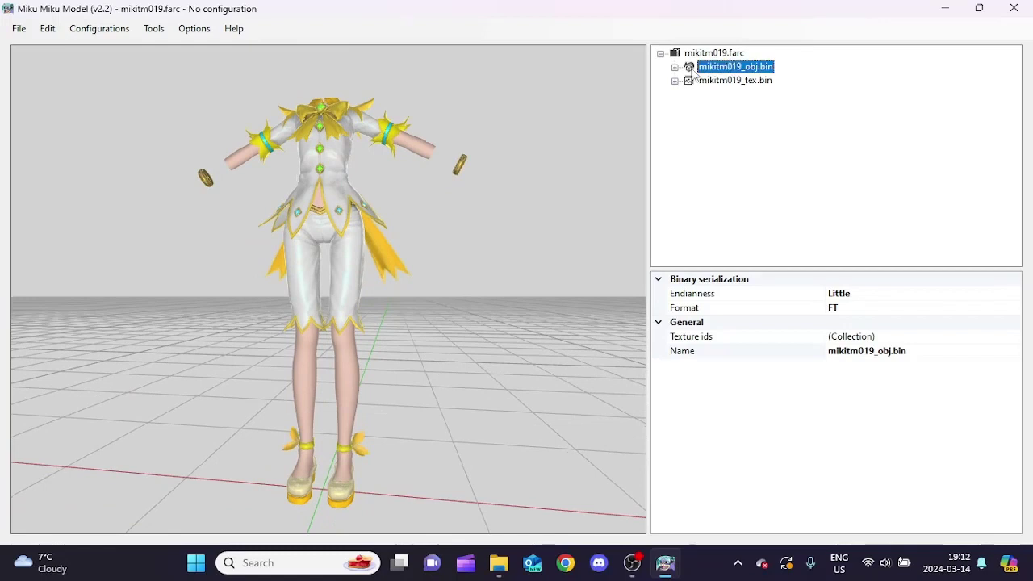
- Replace mikitm019_obj.bin in mikitm019.farc with the exported mikitm097_obj.bin from the rom\objset folder
right_click(759, 75)
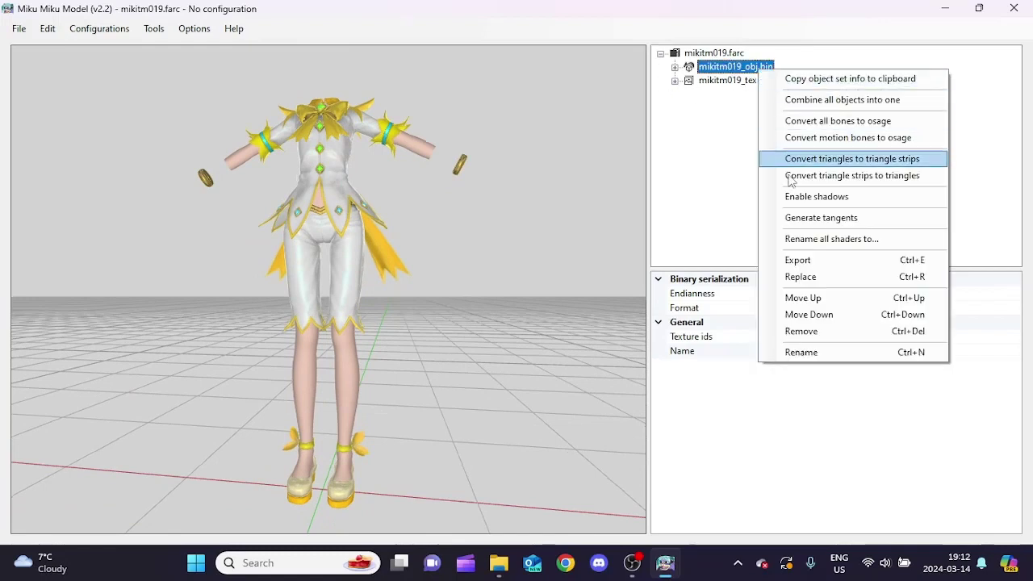
click(791, 277)
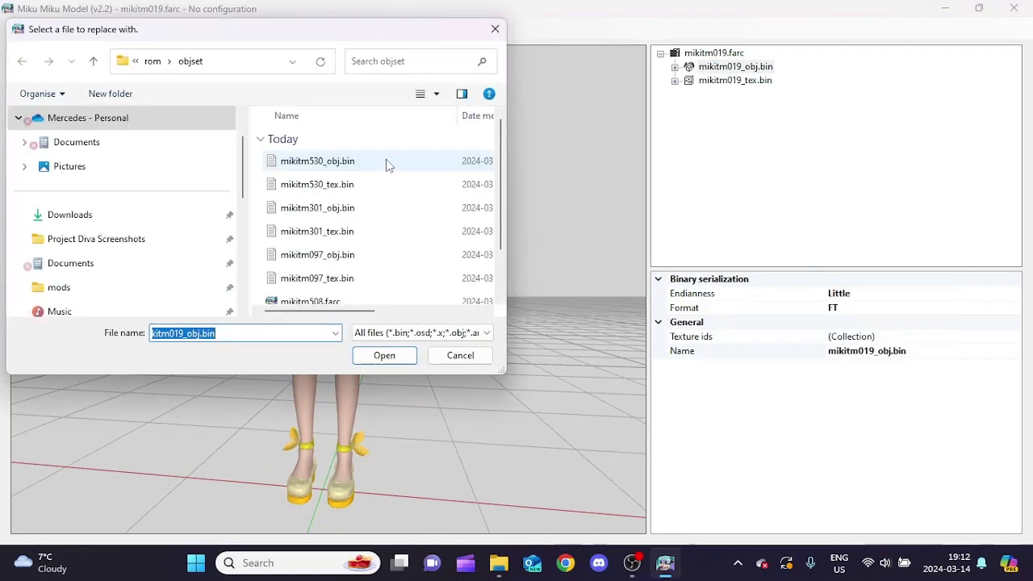
scroll(382, 241, down, 1)
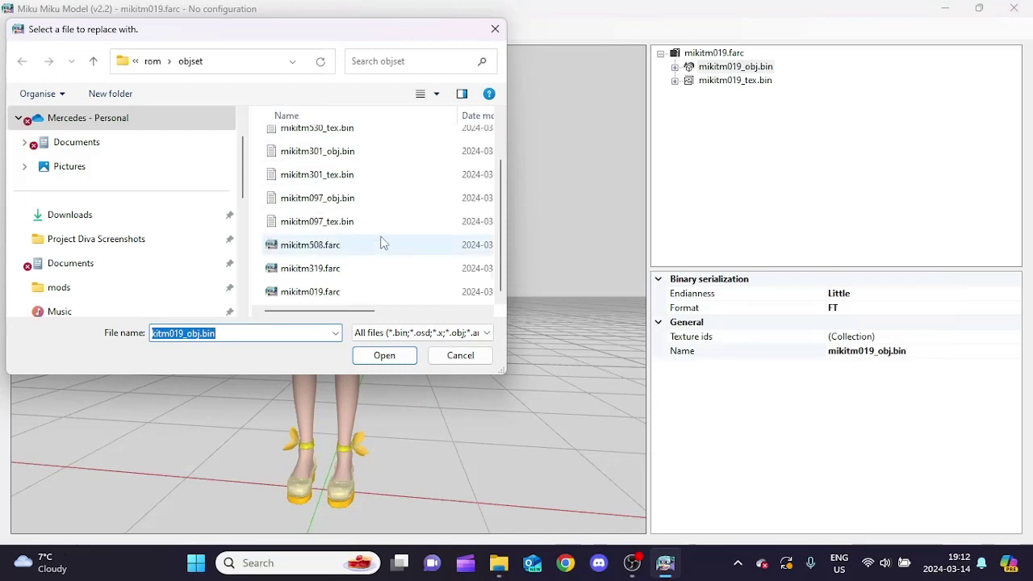
click(347, 198)
click(385, 355)
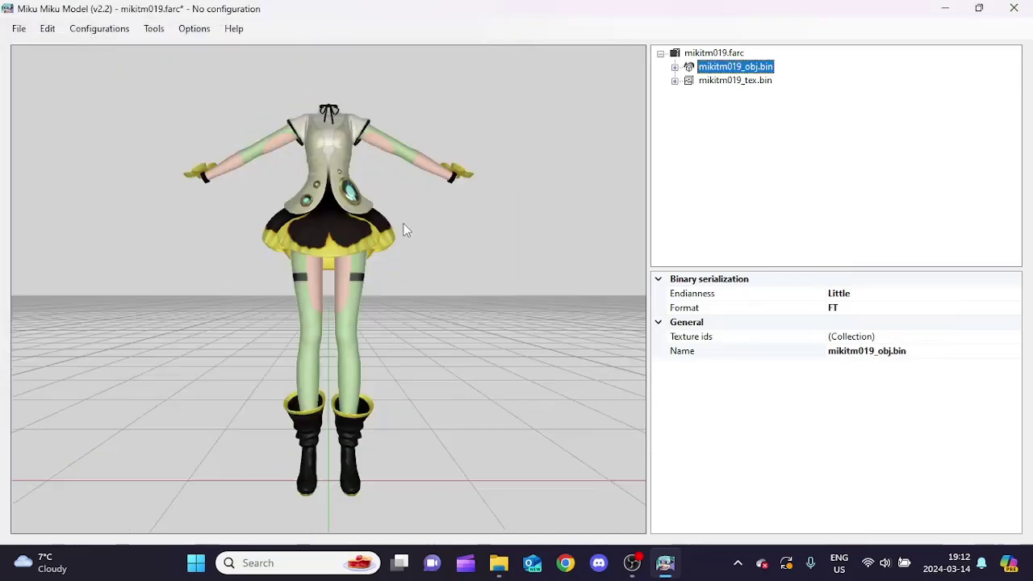
- Convert the triangles of mikitm019_obj.bin to triangle strips and save mikitm019.farc
drag(403, 223, 342, 234)
right_click(761, 65)
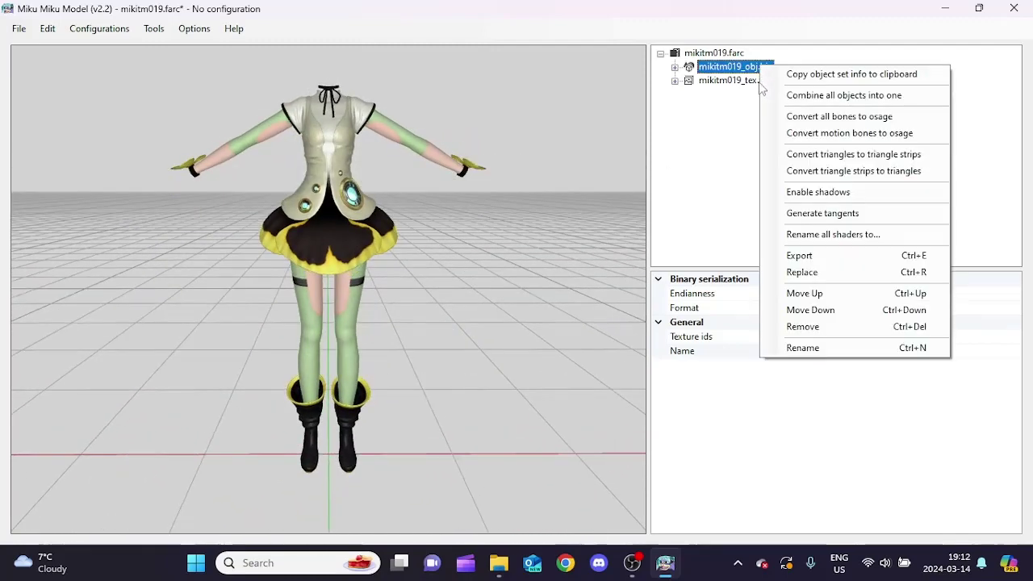
click(829, 155)
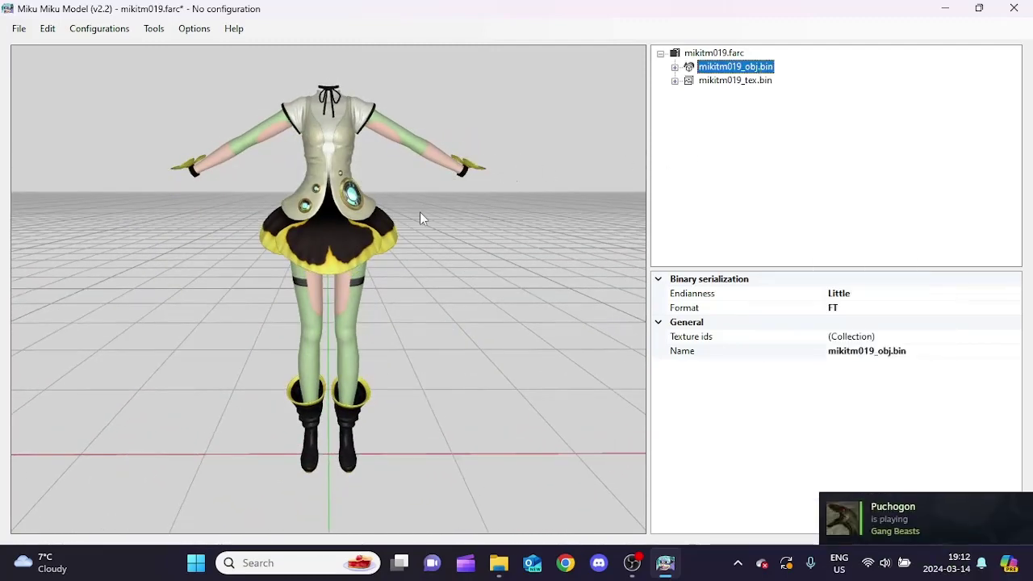
mouse_move(420, 212)
mouse_down()
mouse_move(381, 177)
mouse_move(455, 169)
mouse_move(416, 193)
mouse_move(249, 131)
mouse_move(323, 146)
mouse_move(388, 142)
mouse_move(589, 226)
mouse_move(452, 242)
mouse_move(284, 292)
mouse_move(249, 185)
mouse_move(273, 51)
mouse_move(573, 111)
mouse_move(359, 159)
mouse_move(405, 203)
mouse_move(246, 133)
mouse_move(406, 196)
mouse_up()
click(18, 29)
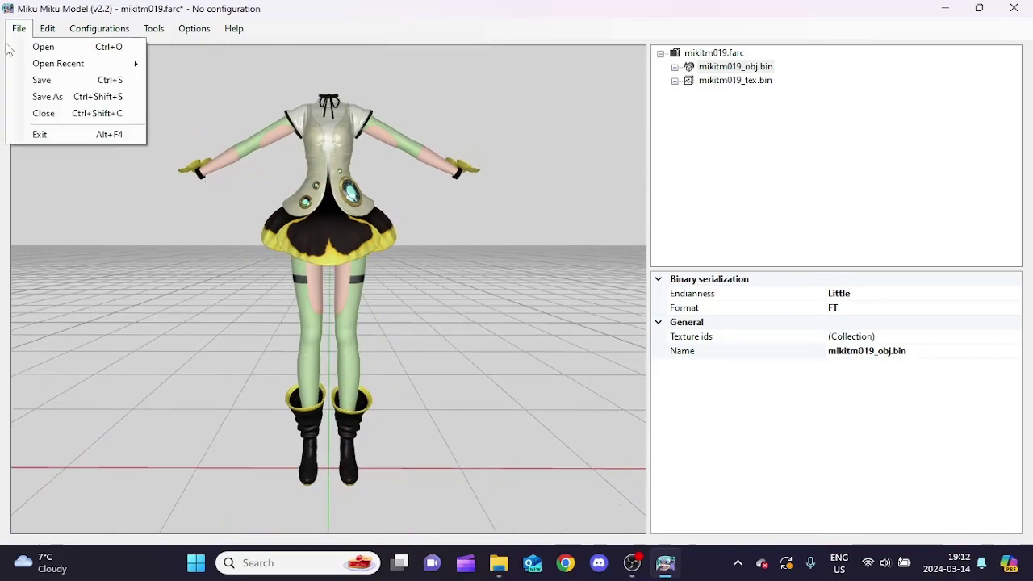
click(48, 78)
drag(255, 141, 68, 79)
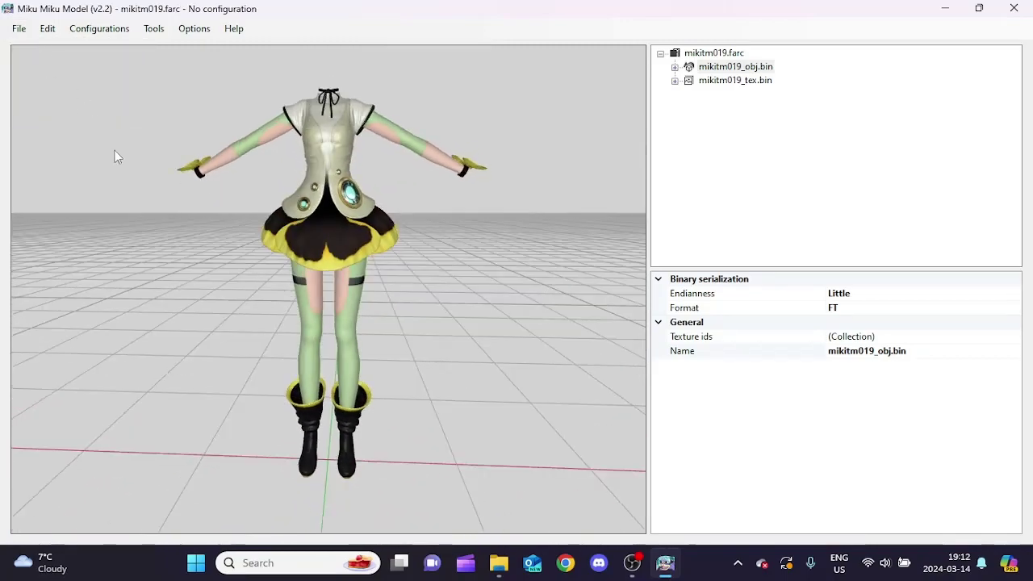
- Open mikitm319.farc from the rom\objset folder and replace its mikitm319_obj.bin with the exported mikitm301 file
click(19, 29)
click(49, 44)
double_click(380, 231)
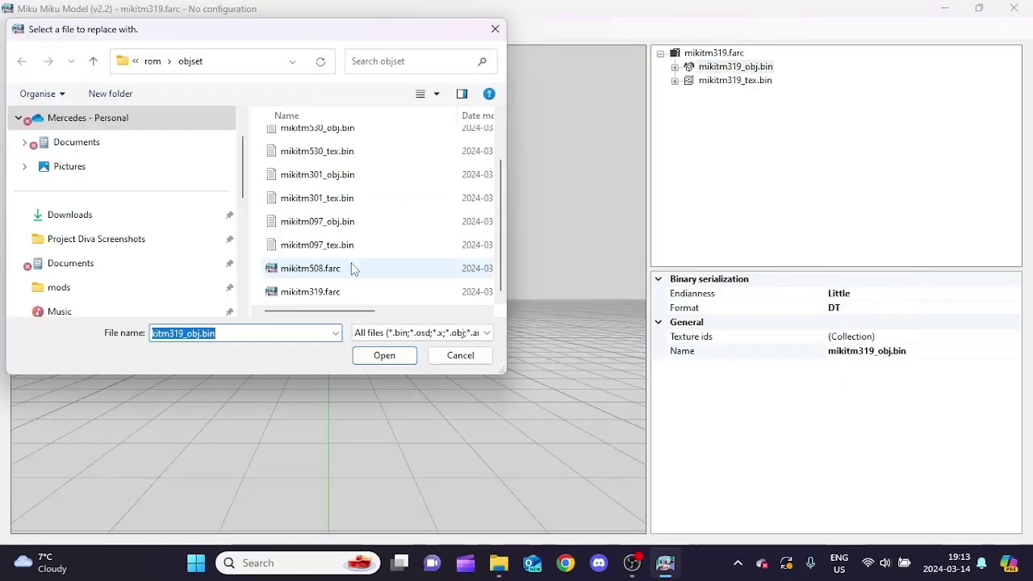
scroll(355, 210, up, 1)
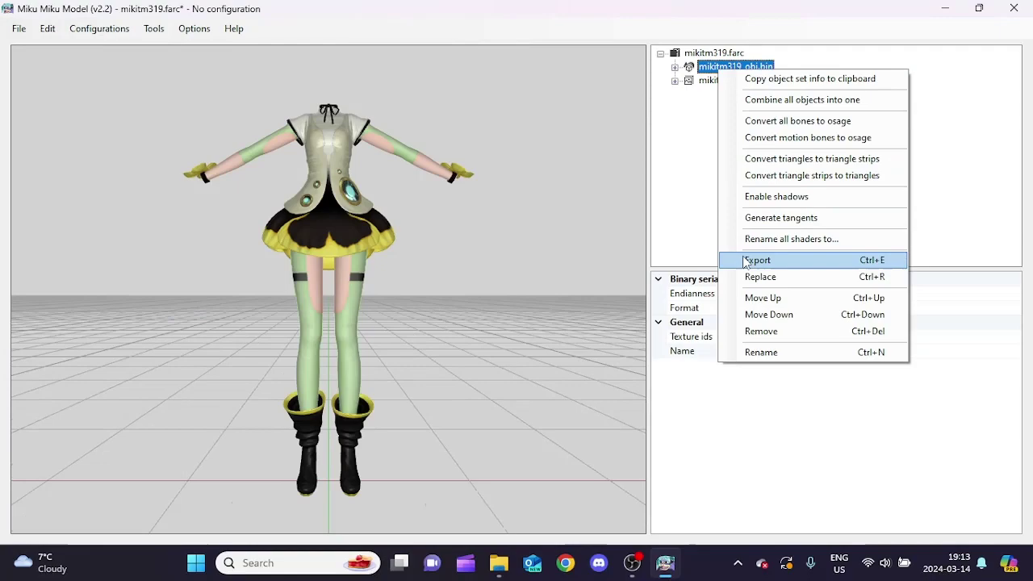
click(758, 277)
click(317, 254)
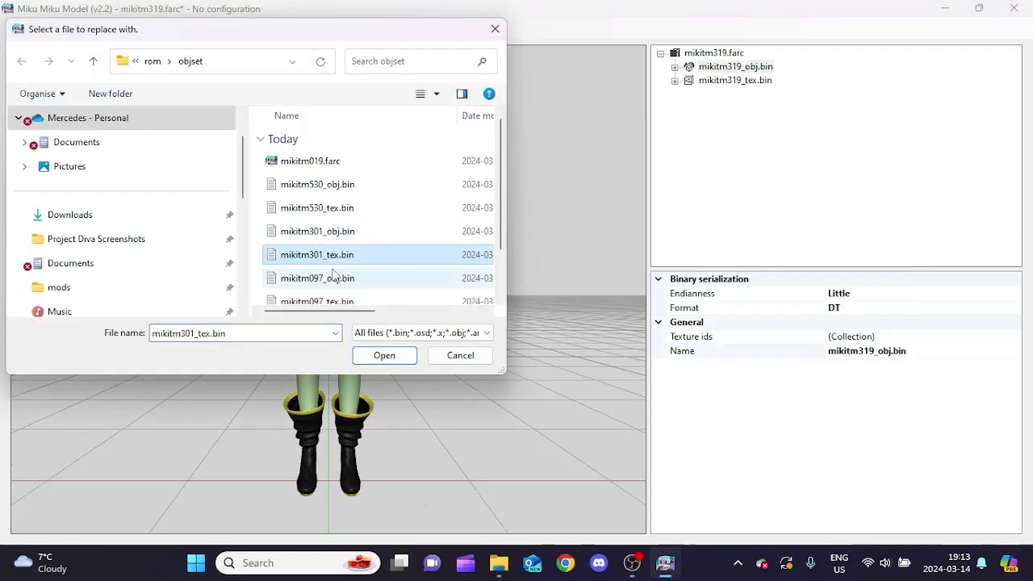
key(Return)
- Open mikitm508.farc, replace its mikitm508_obj.bin with the exported mikitm530_obj.bin hair model, save the archive and close Miku Miku Model
click(18, 29)
click(48, 45)
double_click(361, 289)
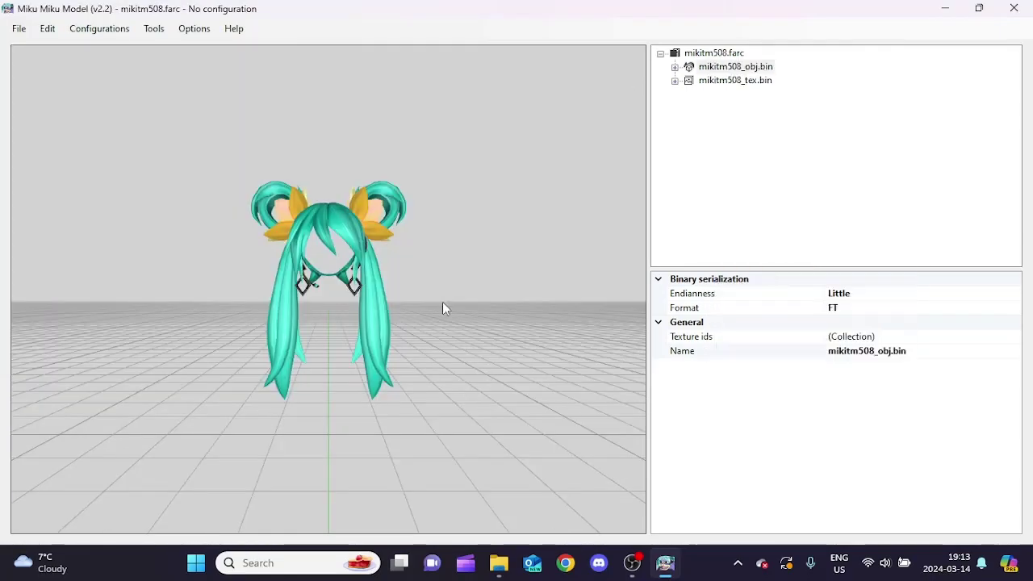
double_click(370, 361)
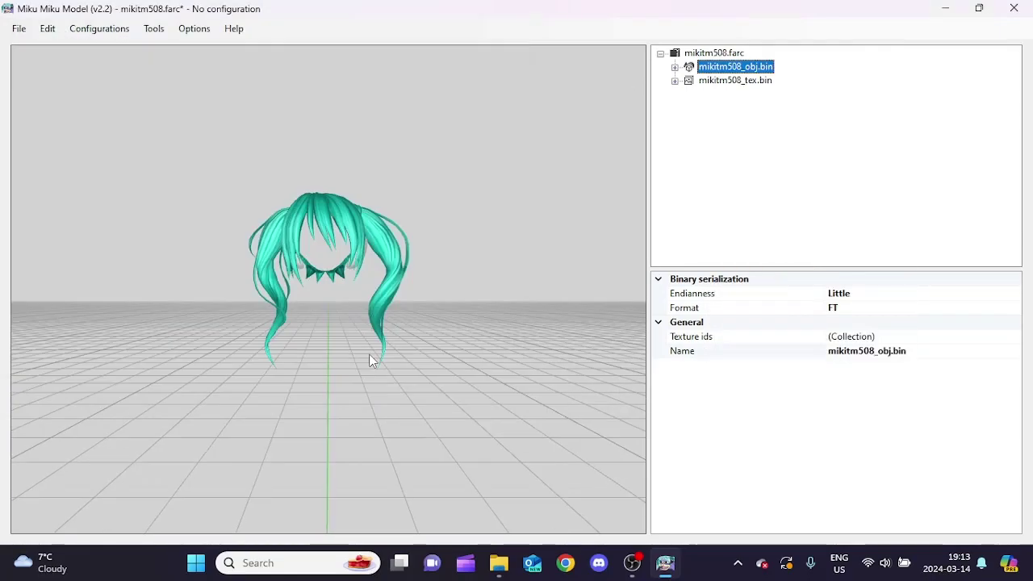
drag(369, 361, 2, 69)
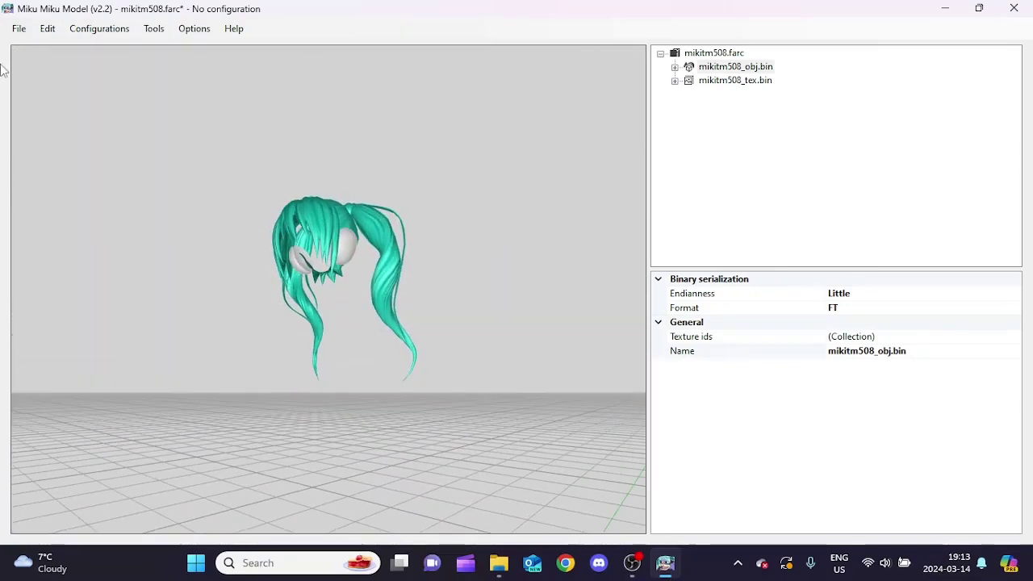
click(19, 26)
click(37, 76)
click(1014, 8)
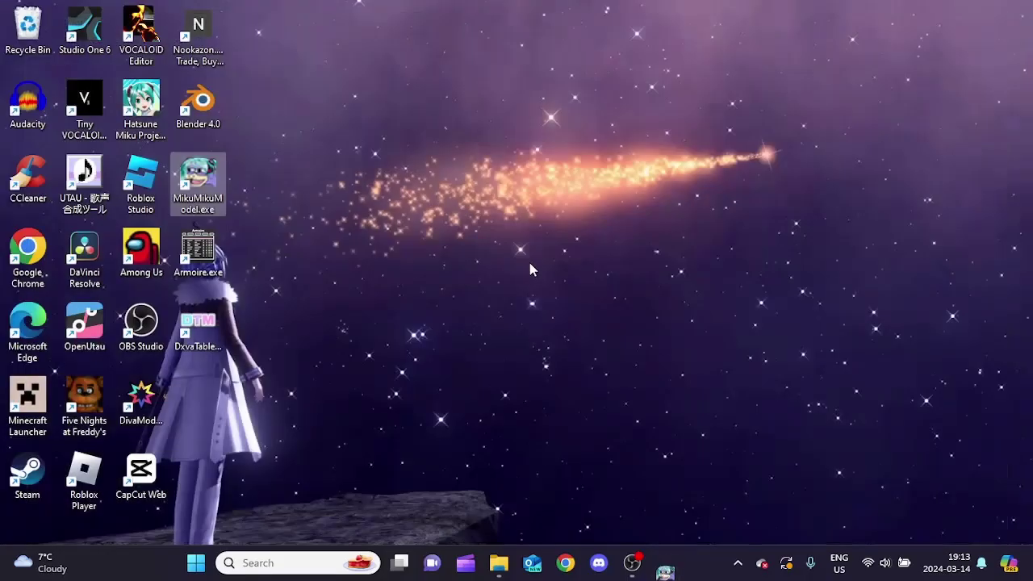
- Switch to File Explorer, move the whatever folder from Downloads into the mods folder, and minimize the window
click(531, 565)
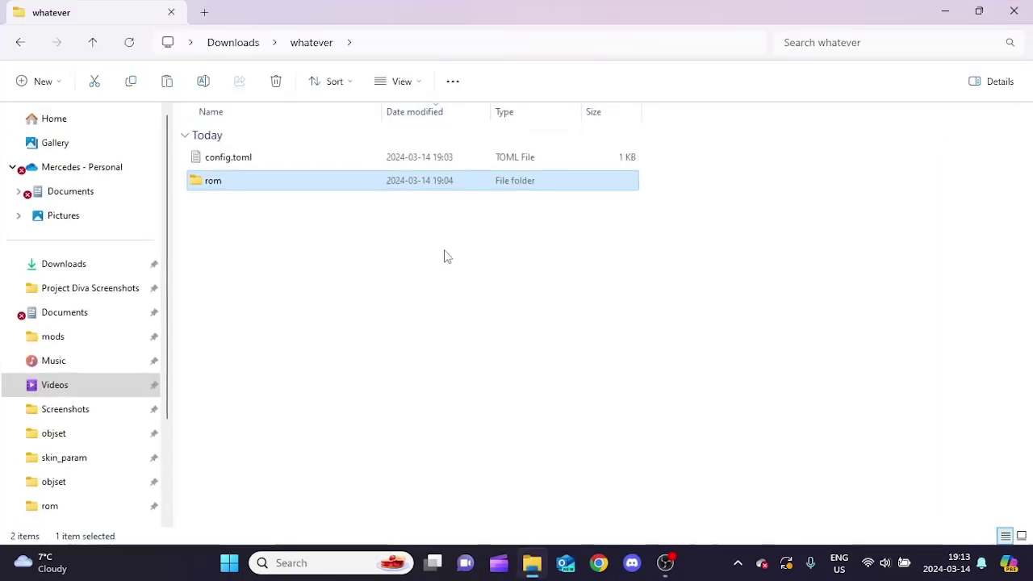
click(231, 43)
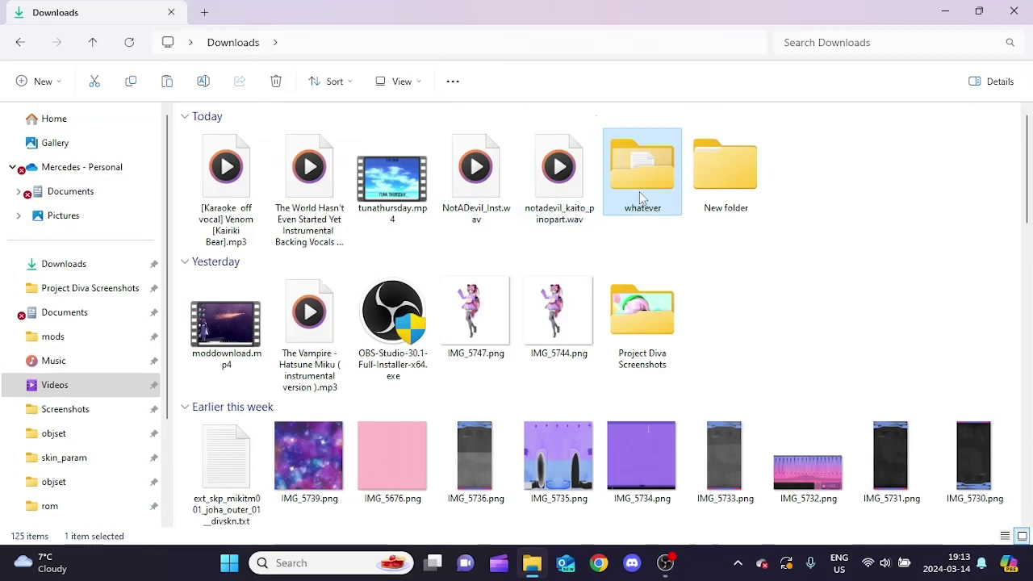
drag(650, 200, 112, 343)
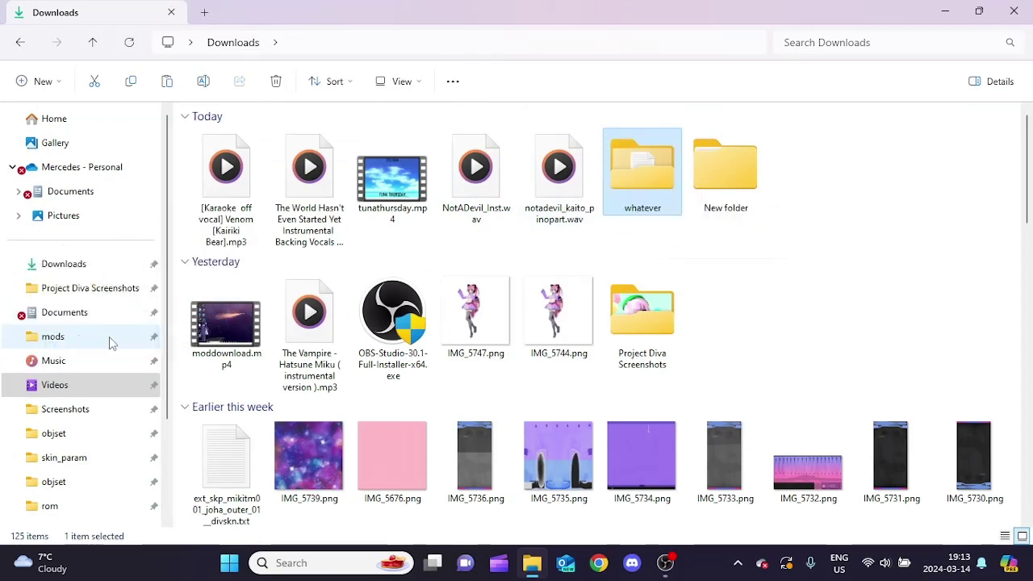
click(946, 10)
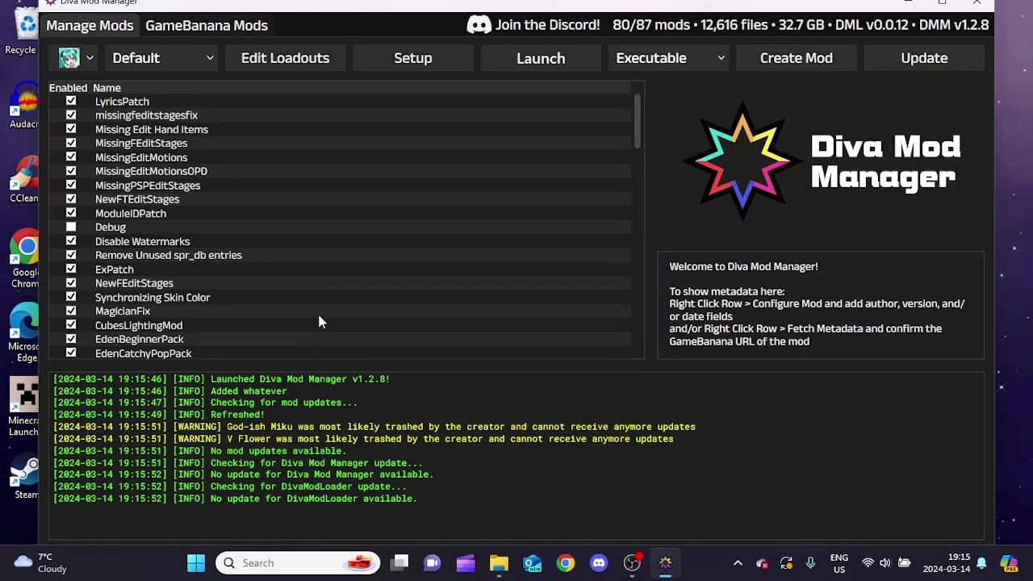
- Find the whatever mod at the end of the Diva Mod Manager list and launch the game
drag(640, 146, 637, 360)
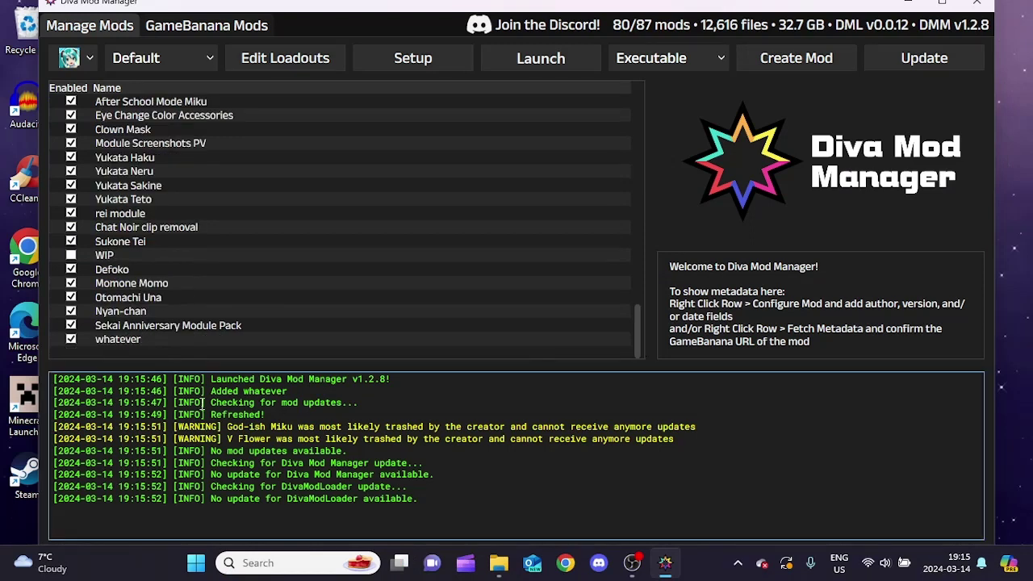
mouse_move(665, 562)
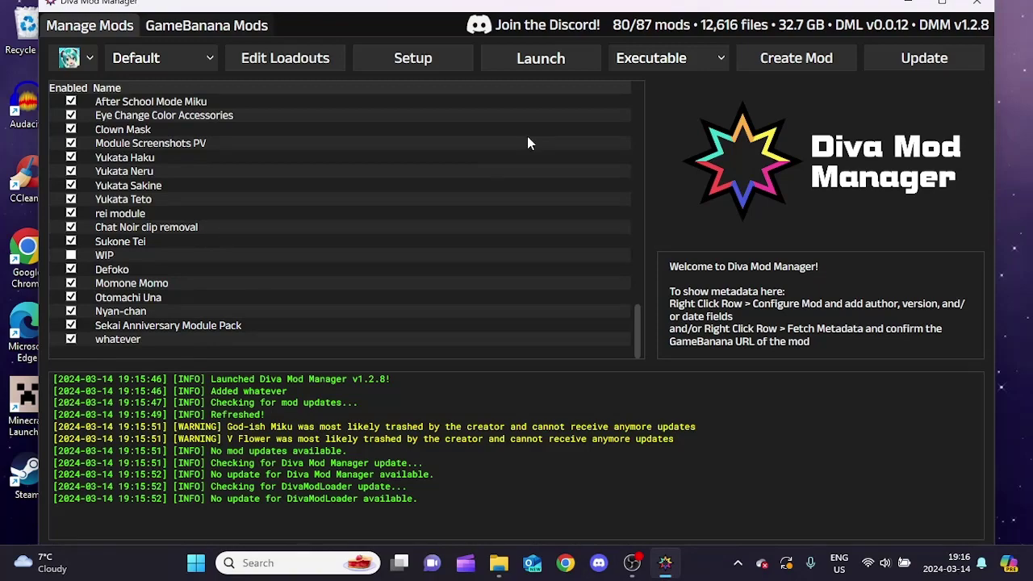
click(525, 66)
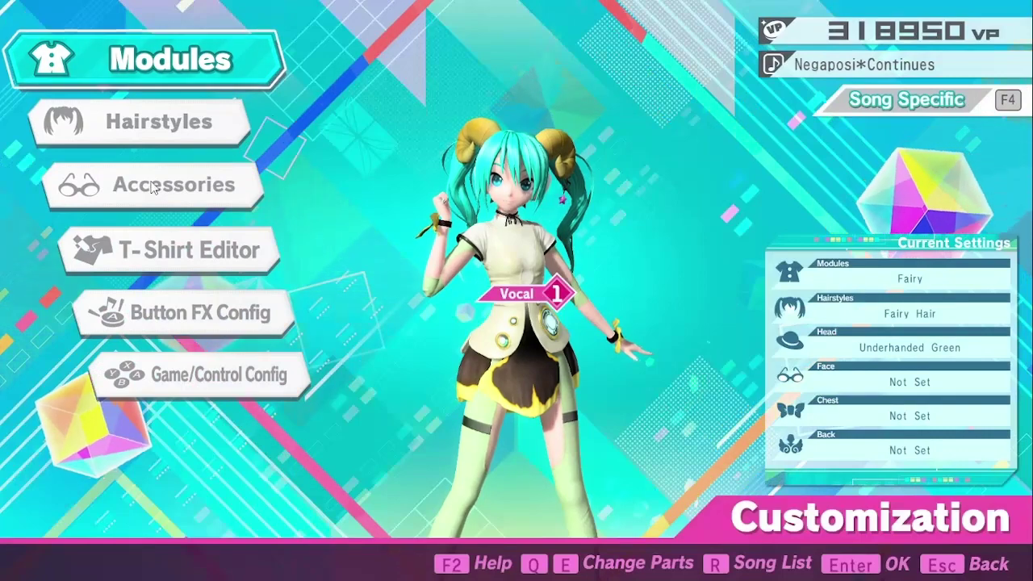
- Remove the Underhanded Green head accessory from the Vocal 1 character and return to the Customization screen
click(152, 186)
click(495, 398)
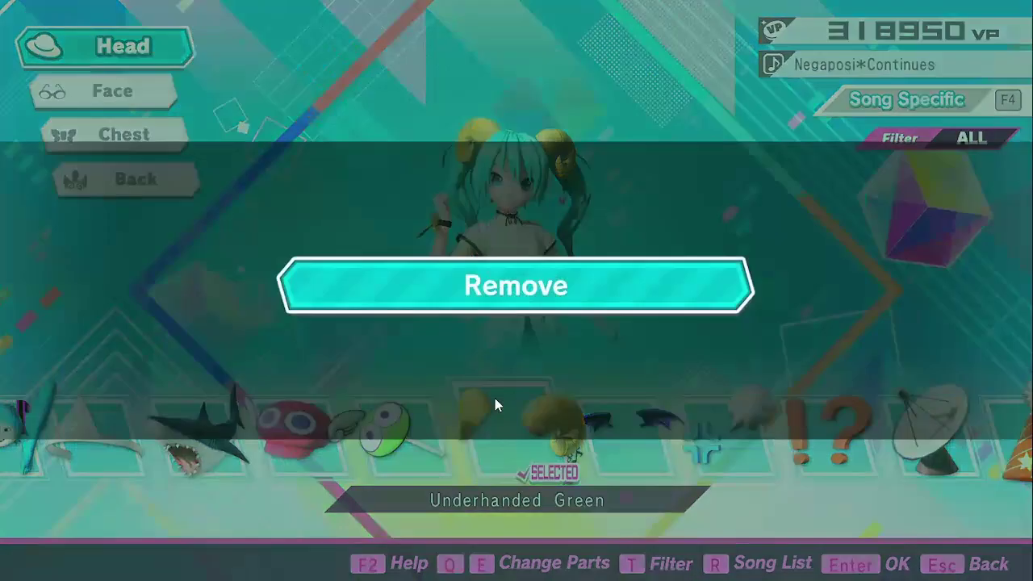
key(Return)
key(Escape)
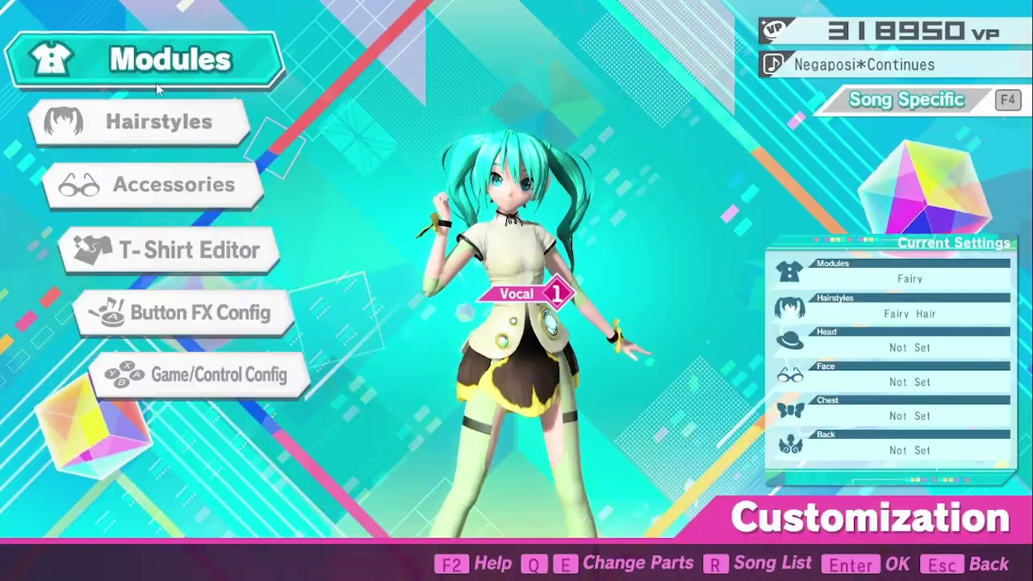
- Preview Hatsune Miku's Fairy module and examine its swapped hair, body and hands from several angles and distances
click(158, 90)
click(490, 322)
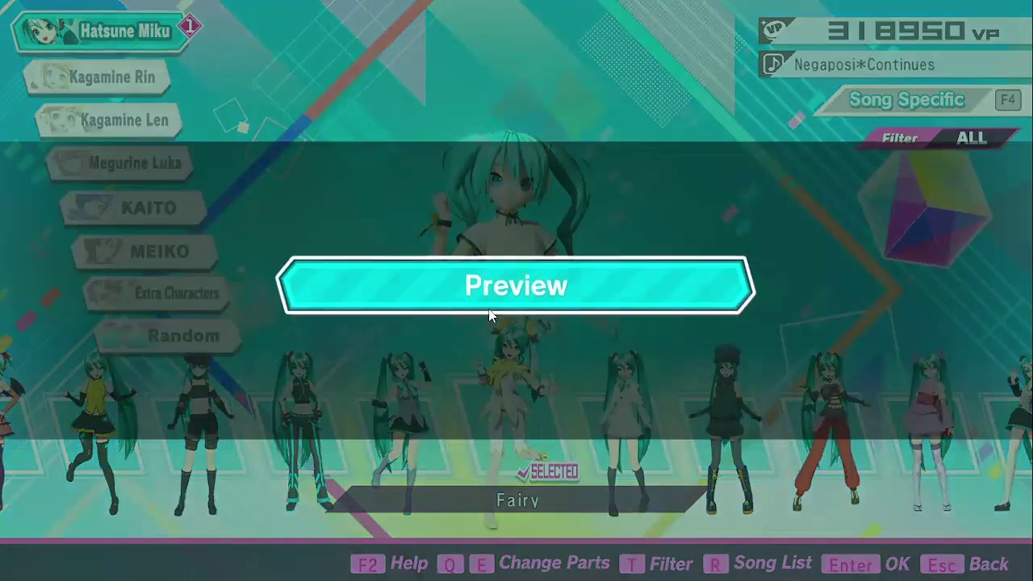
click(492, 297)
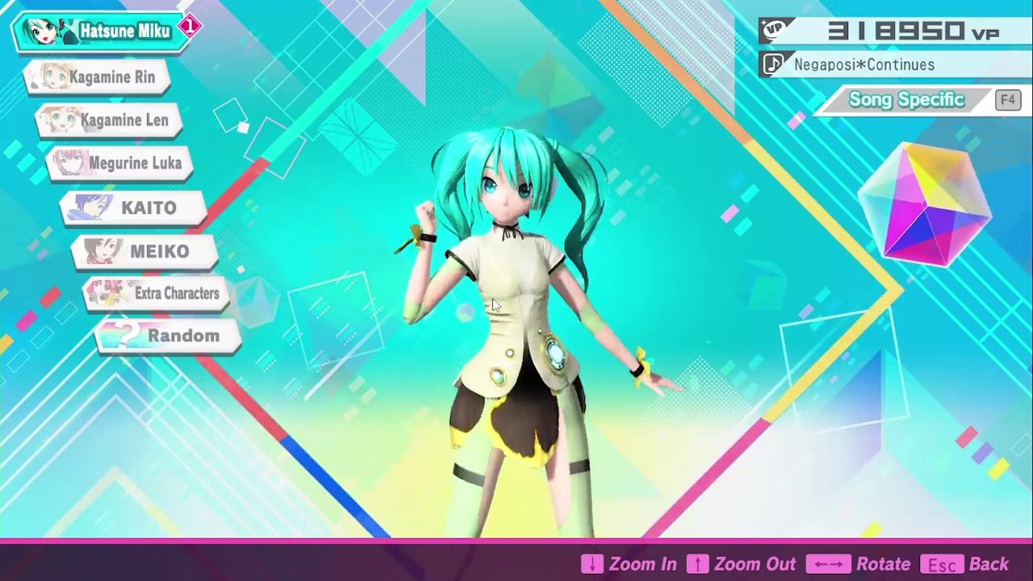
key(Down)
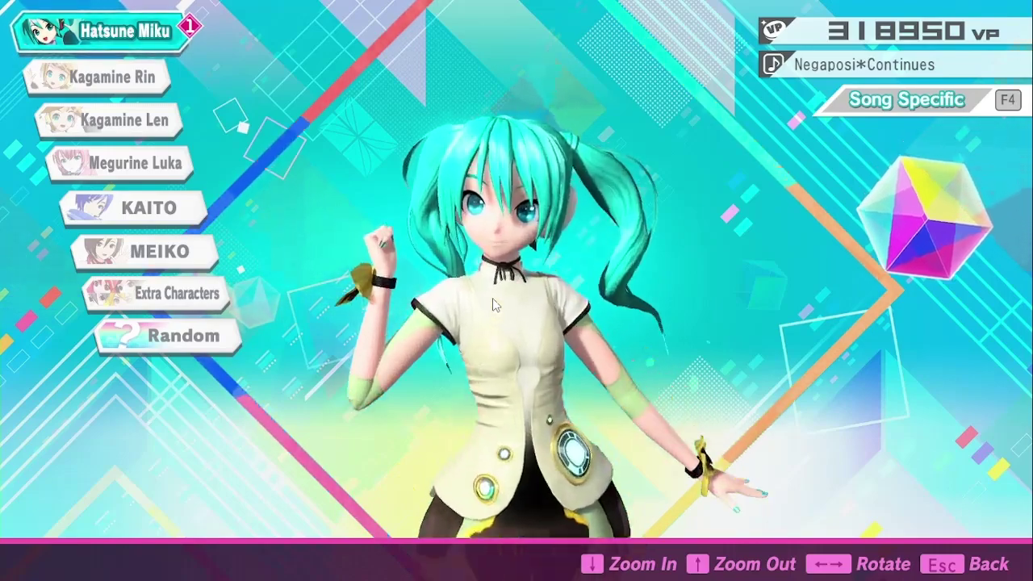
key(Down)
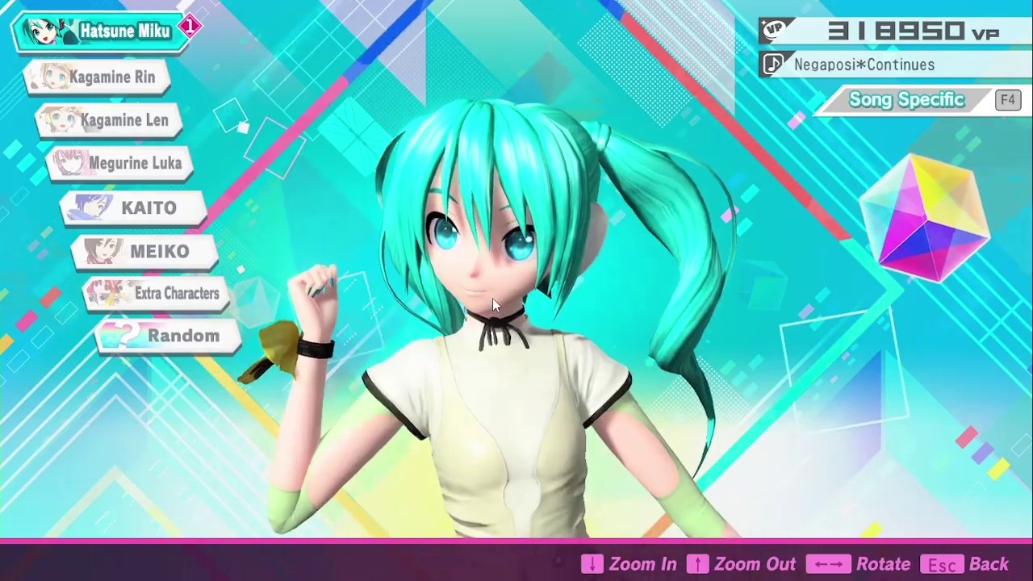
key(Left)
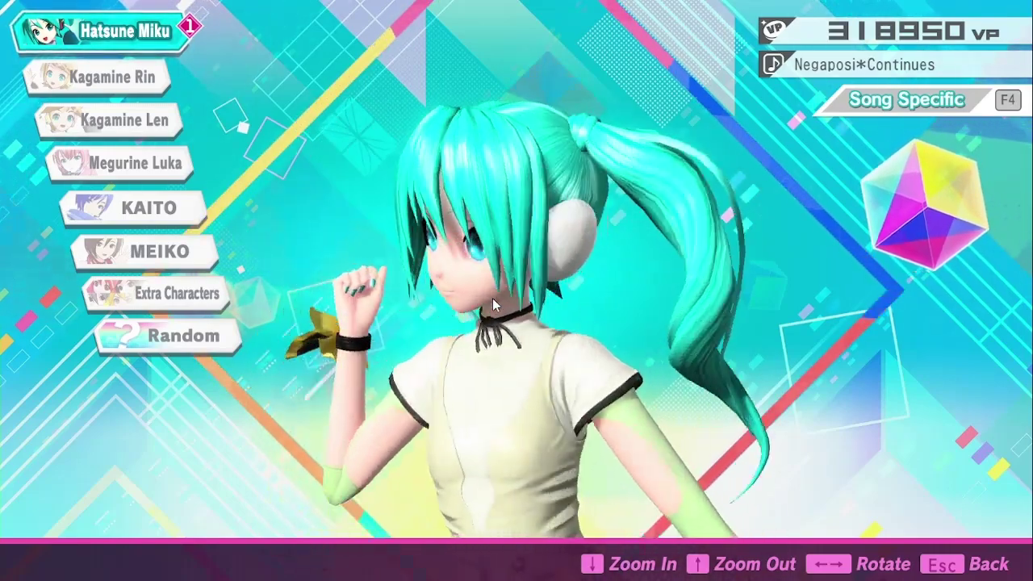
key(Left)
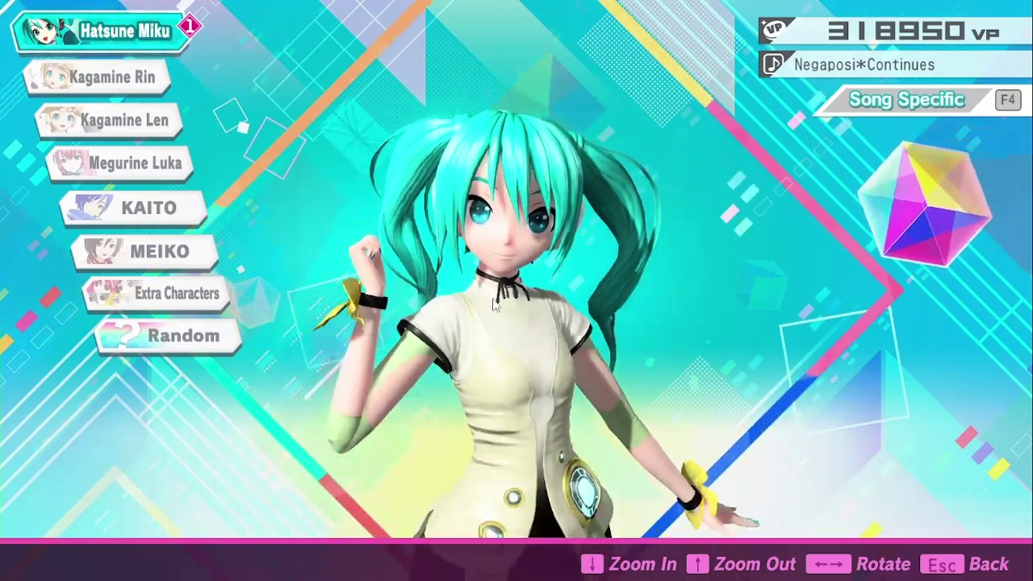
key(Up)
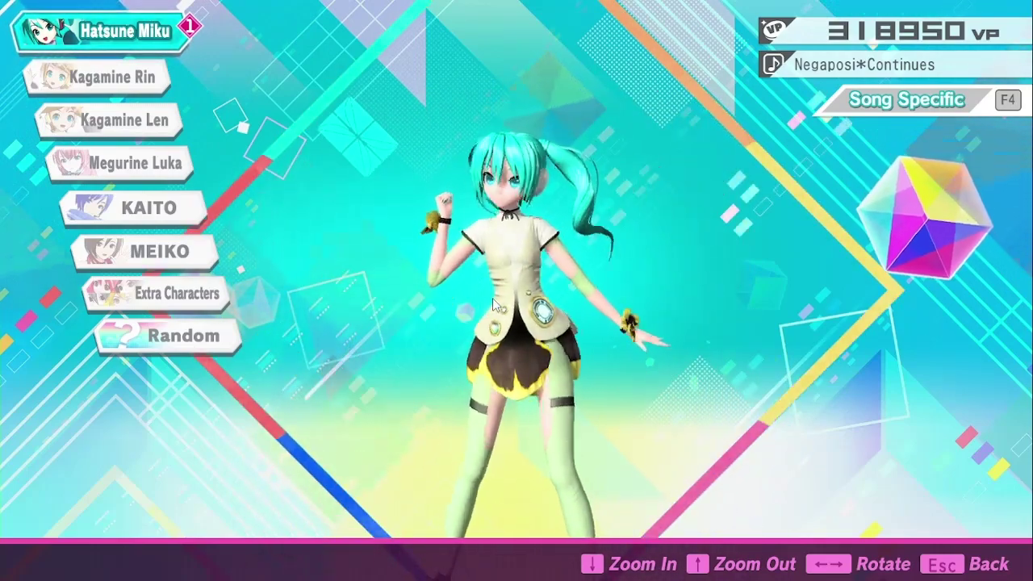
key(Left)
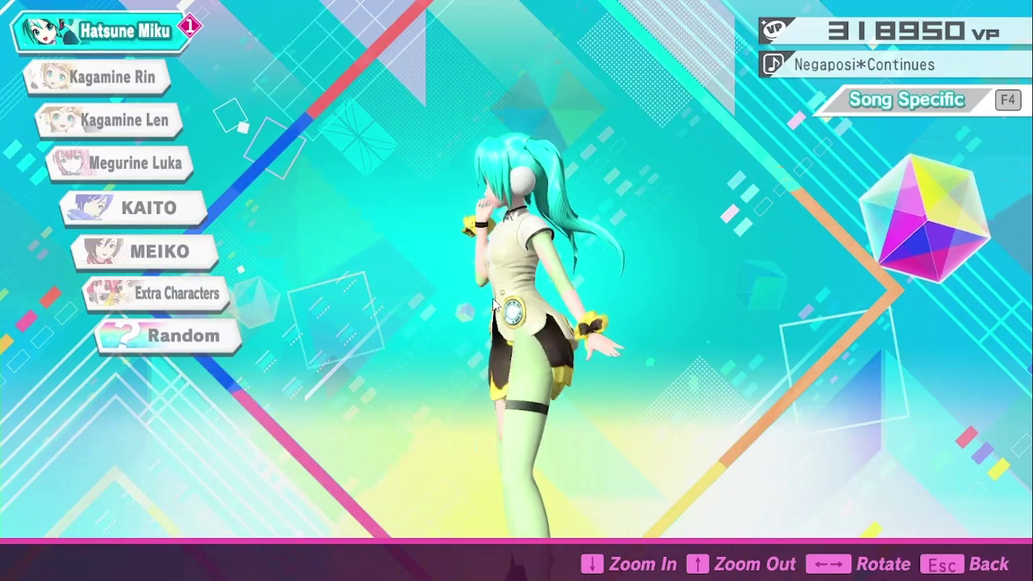
key(Right)
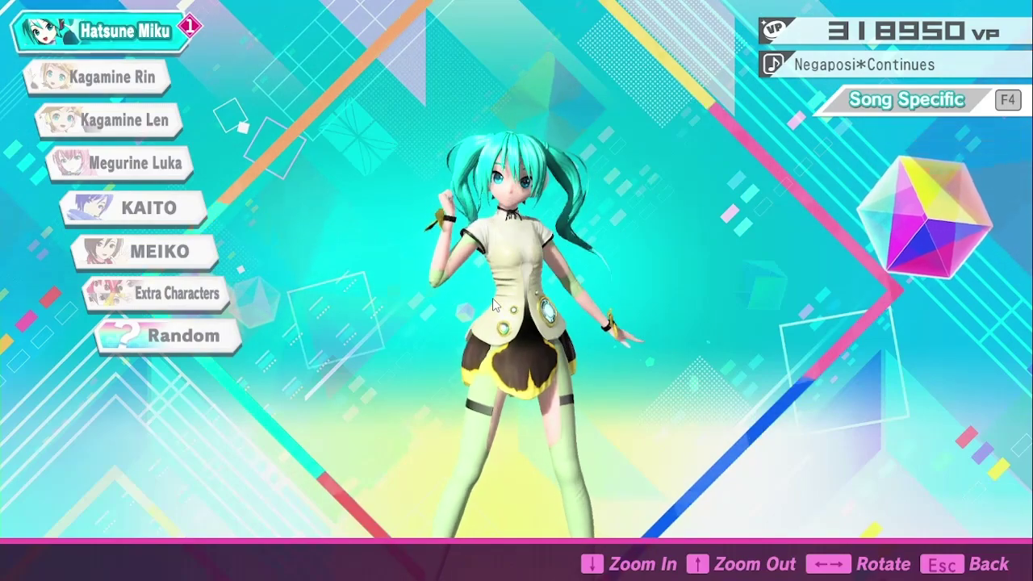
- Leave the module preview, return to the main menu, and end the game
key(Return)
key(Escape)
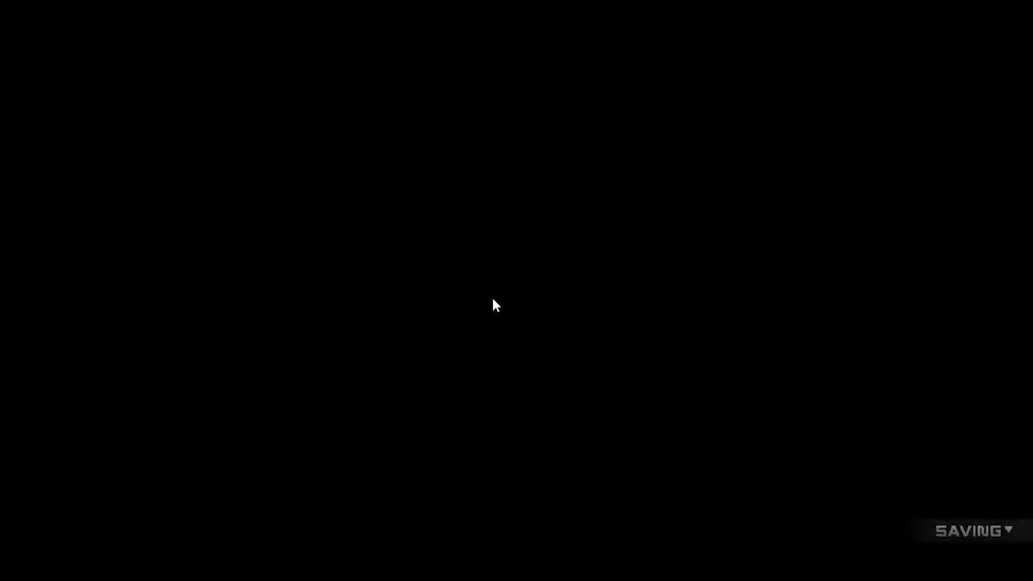
key(Escape)
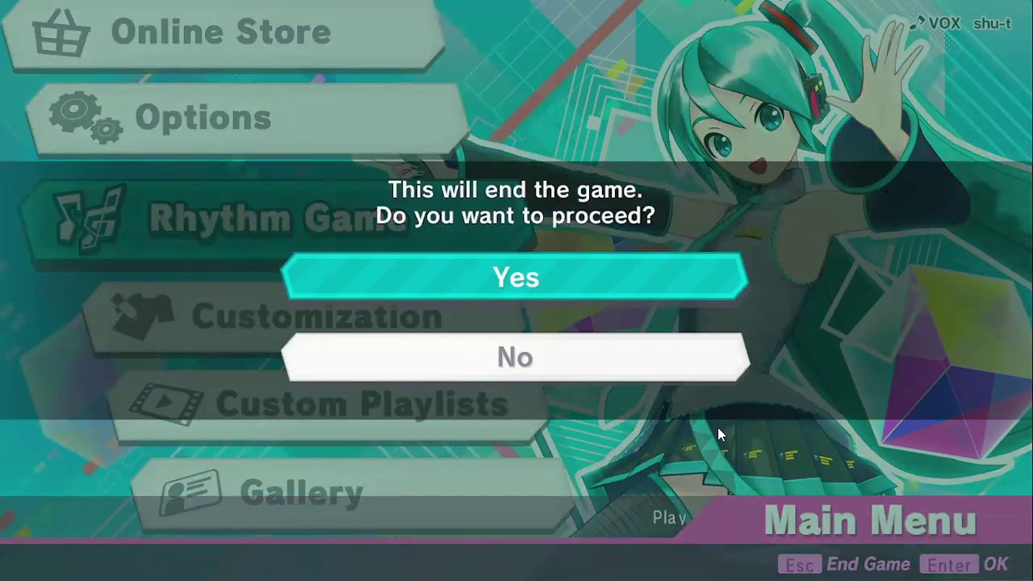
key(Return)
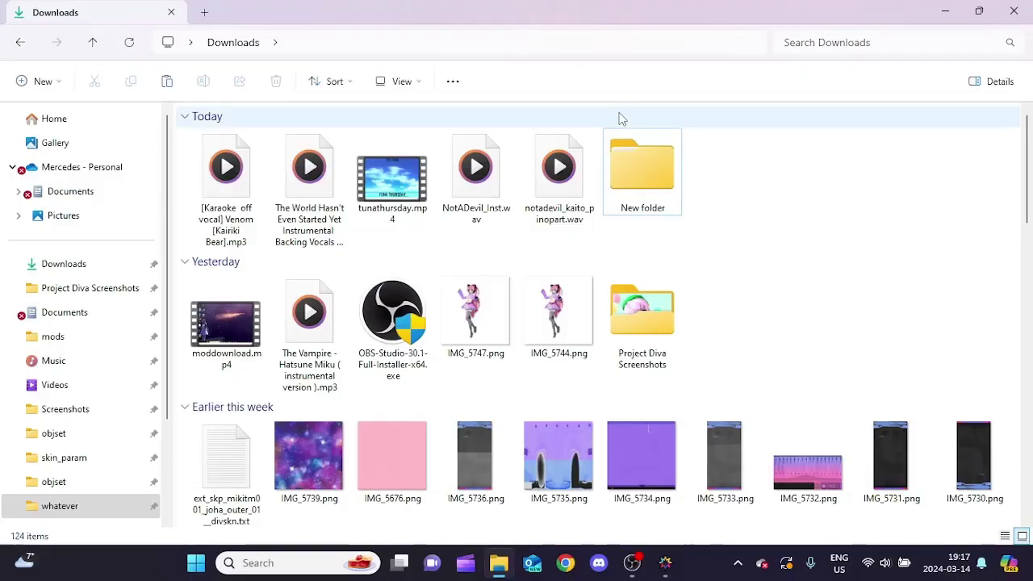
- Open the whatever mod's rom folder, check inside its skin_param folder, and return to rom before minimizing the file window
click(65, 345)
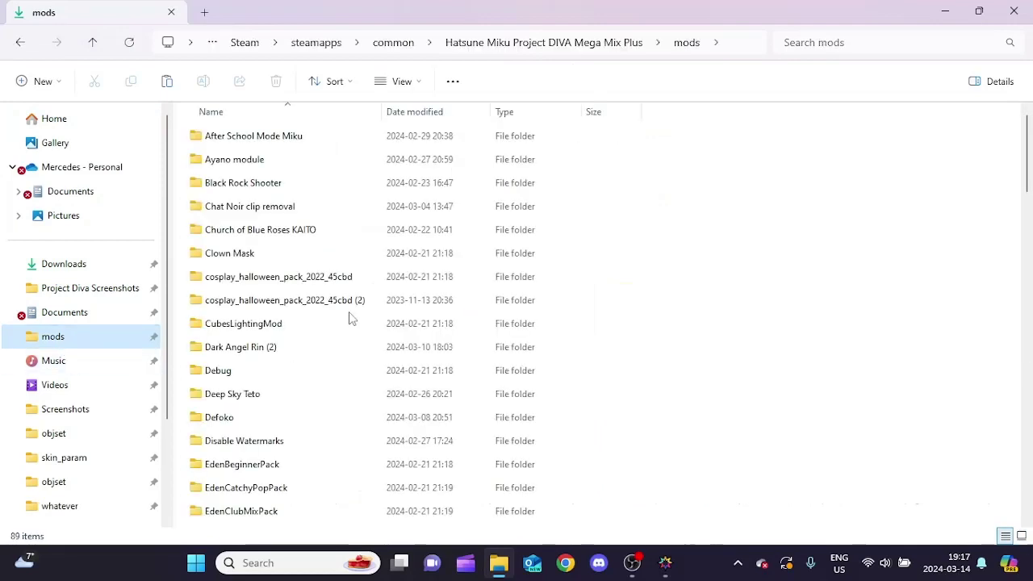
scroll(297, 247, down, 10)
scroll(275, 325, down, 15)
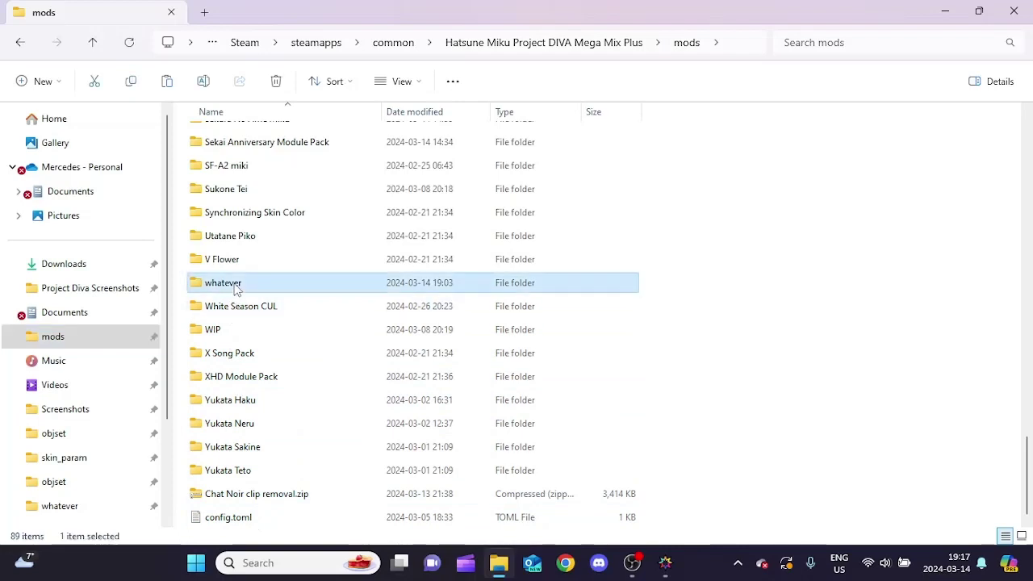
double_click(234, 289)
double_click(249, 143)
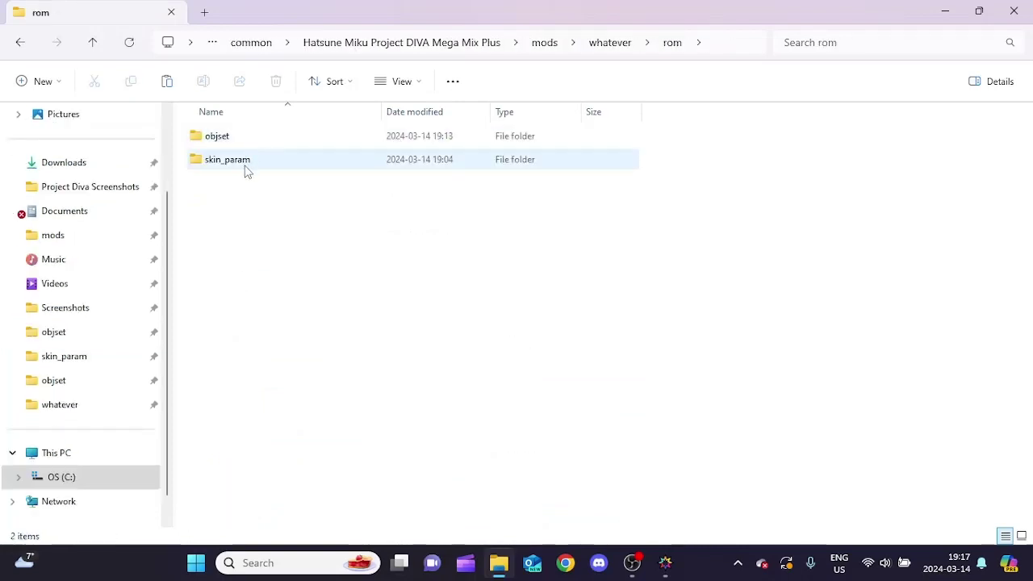
double_click(246, 161)
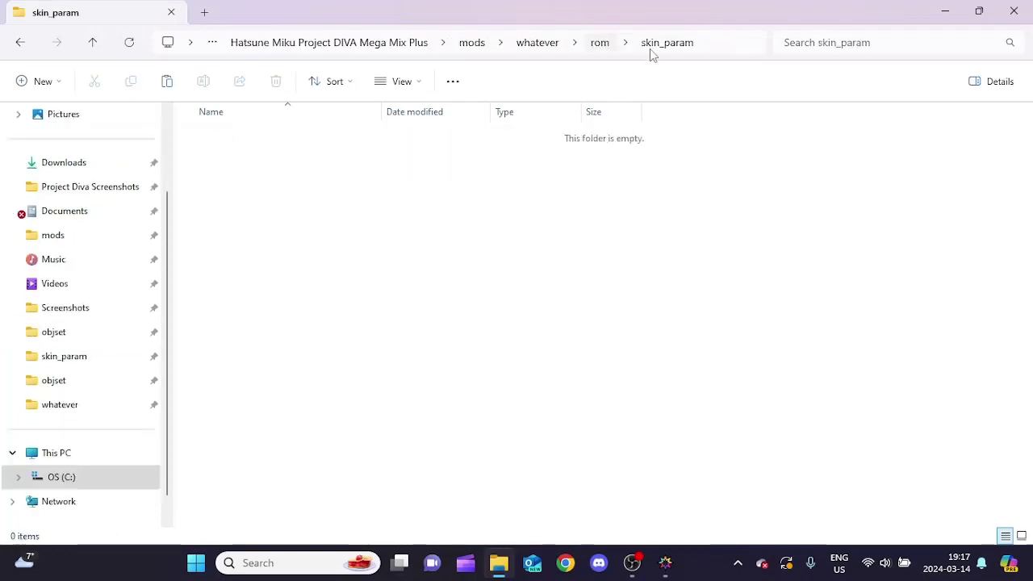
click(600, 42)
click(945, 9)
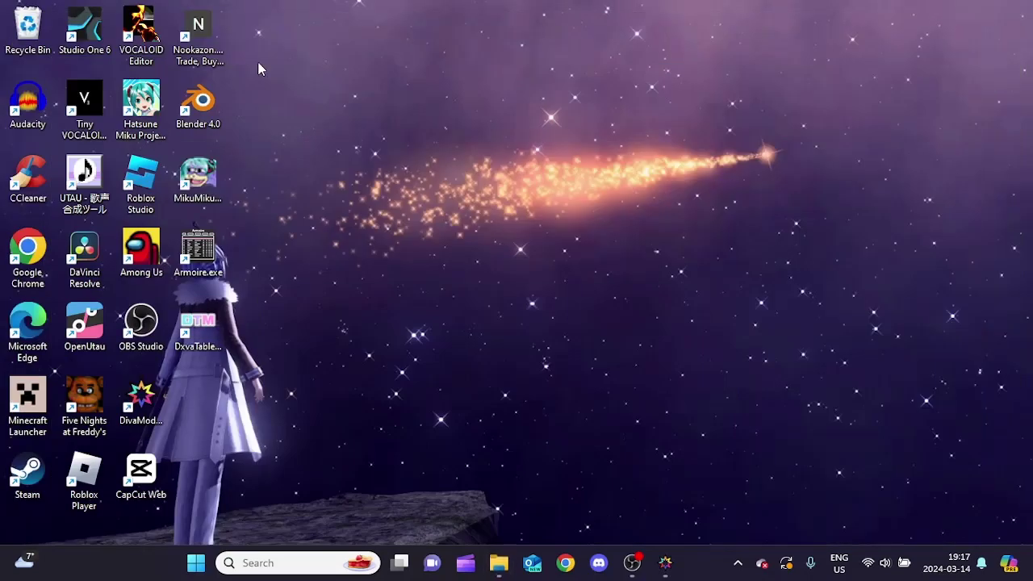
- Launch Miku Miku Model, load the recent diva_main.cpk archive, and maximize the window
double_click(202, 176)
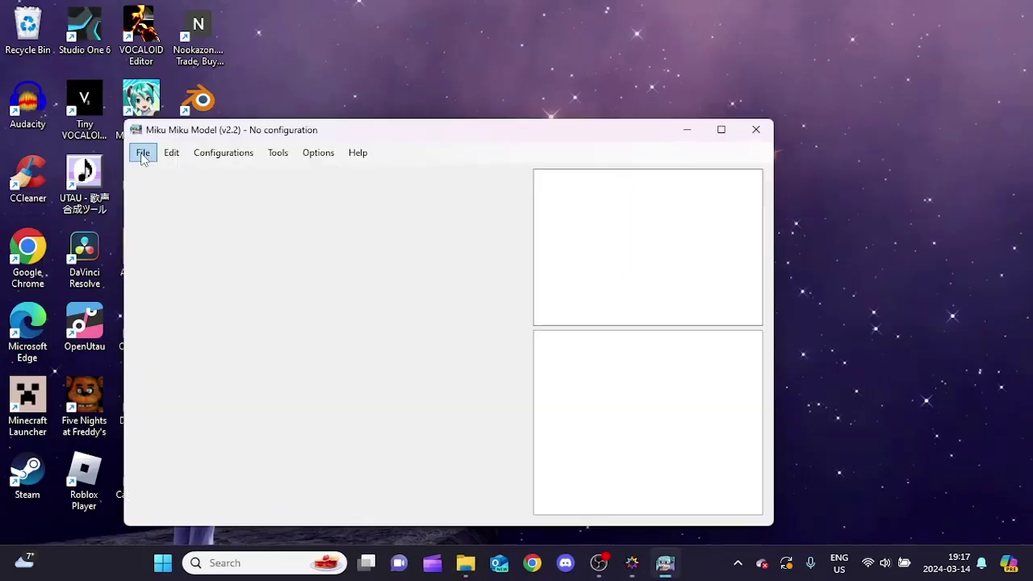
click(144, 154)
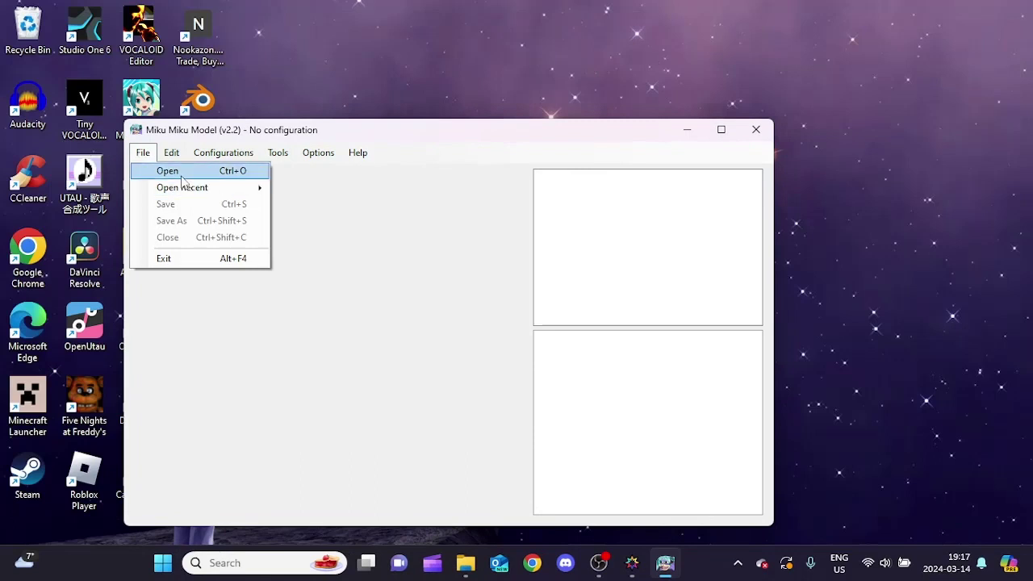
mouse_move(184, 190)
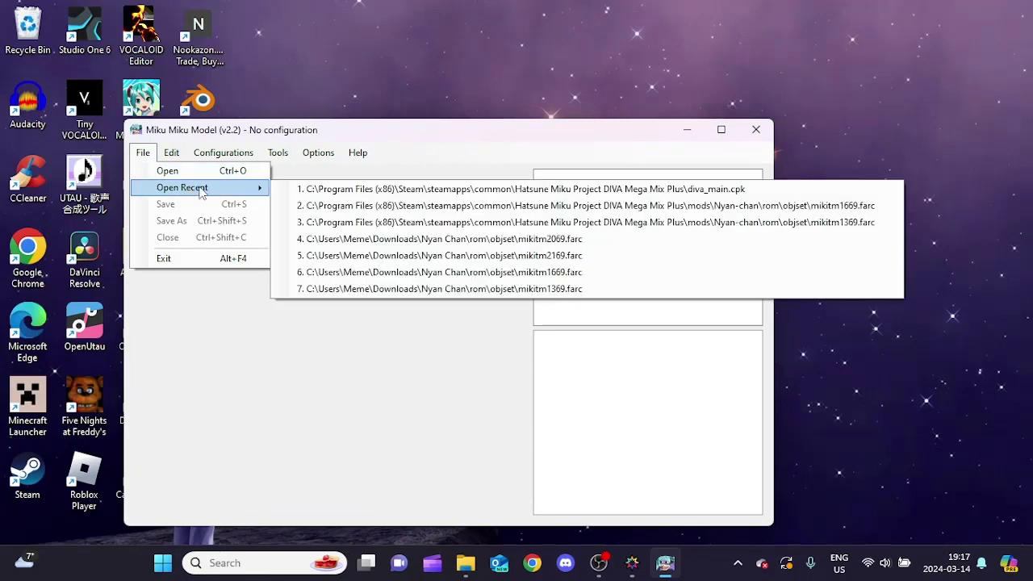
click(616, 194)
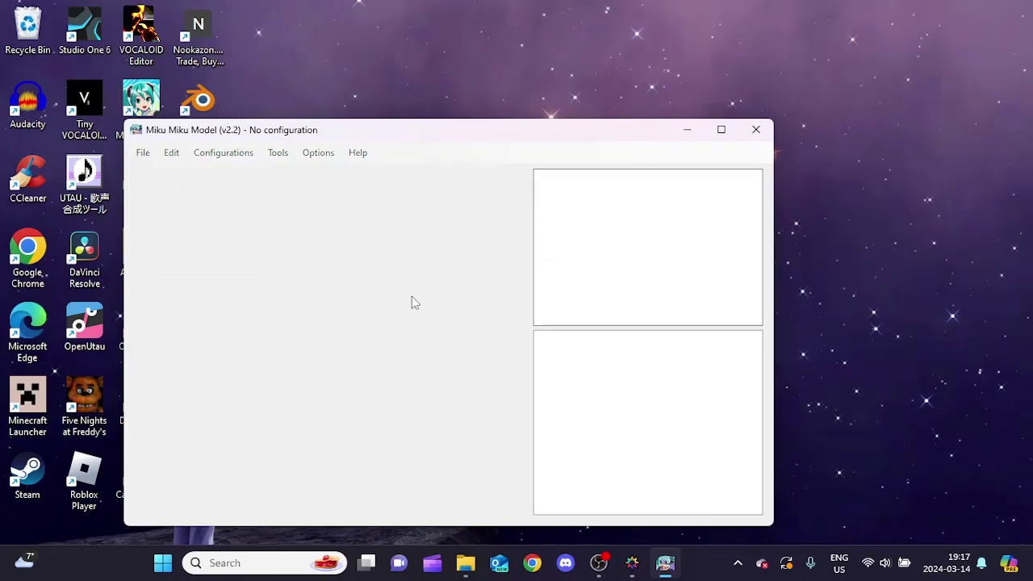
click(722, 130)
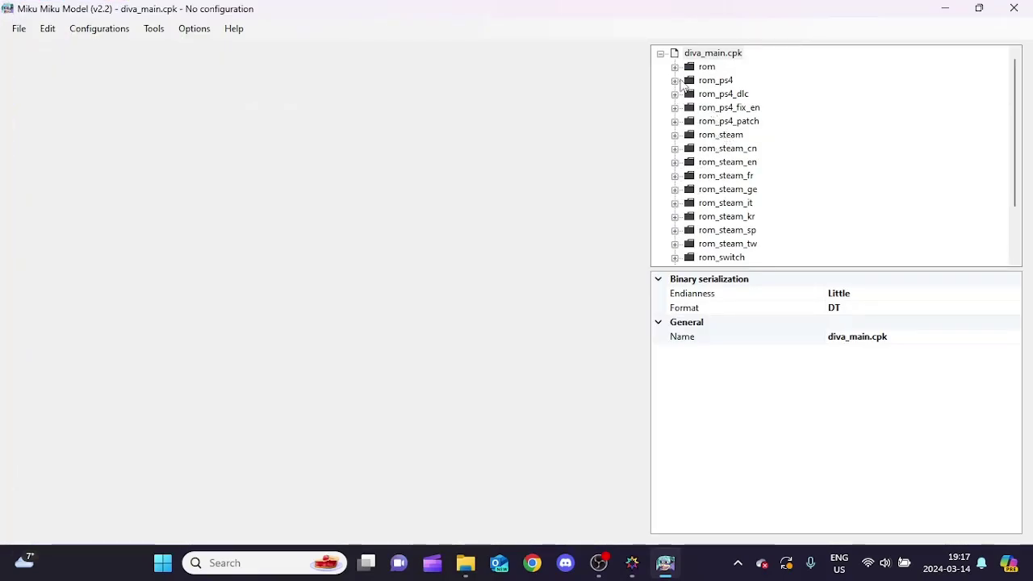
- Expand rom_ps4/rom in diva_main.cpk and check the item numbers in the whatever mod's objset folder
click(675, 80)
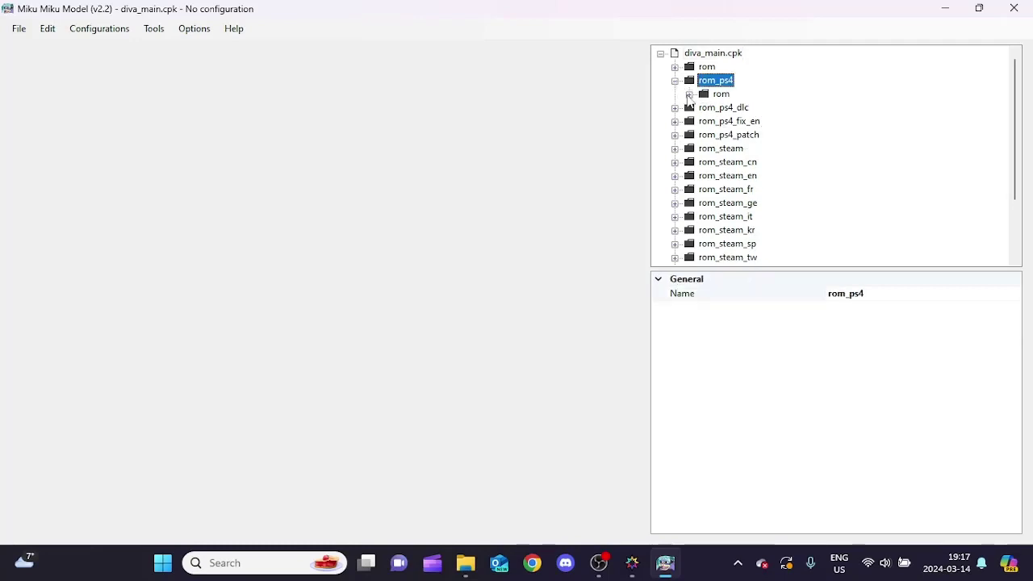
click(690, 95)
scroll(795, 176, down, 3)
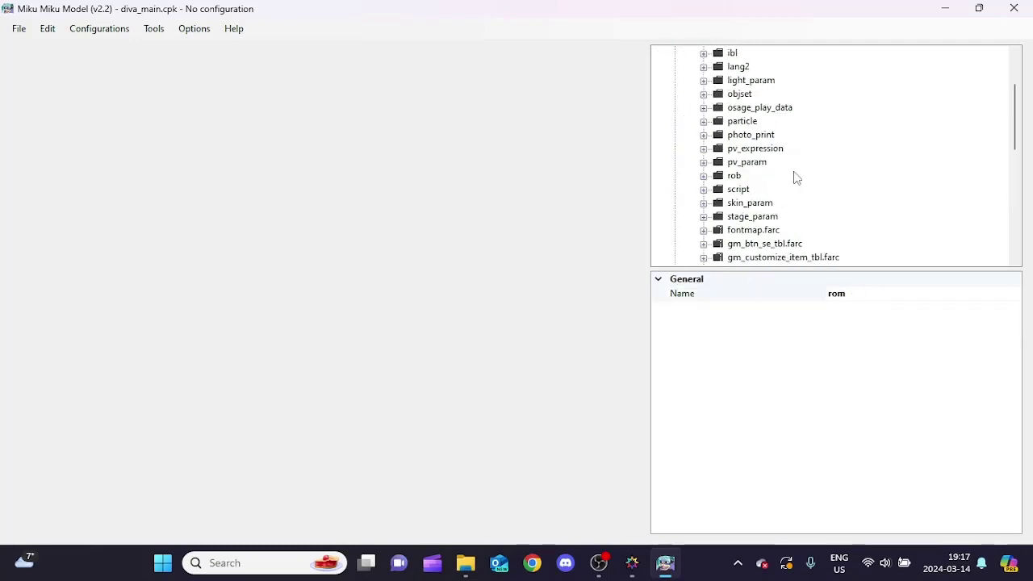
click(466, 563)
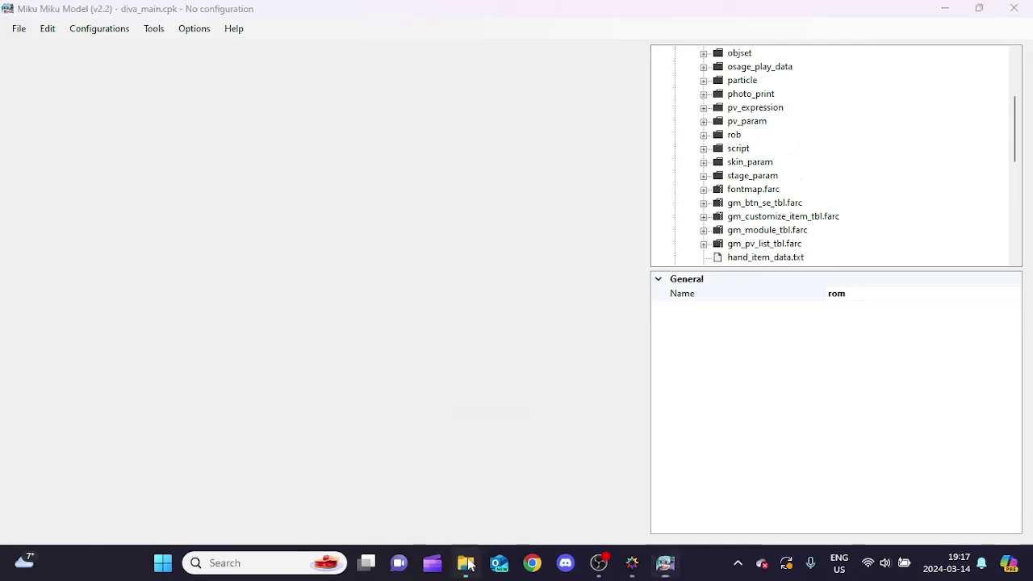
click(266, 135)
double_click(267, 136)
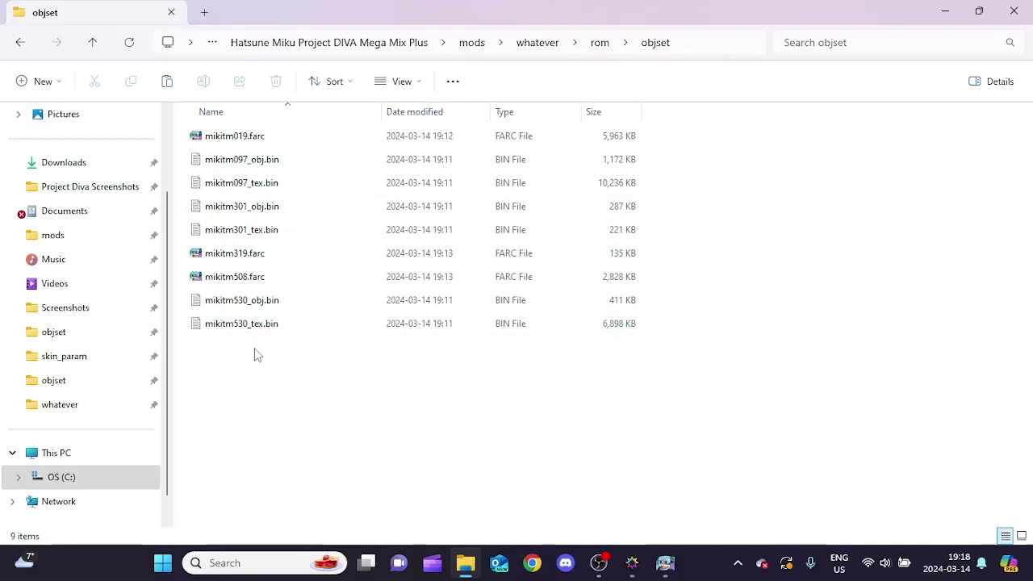
click(666, 563)
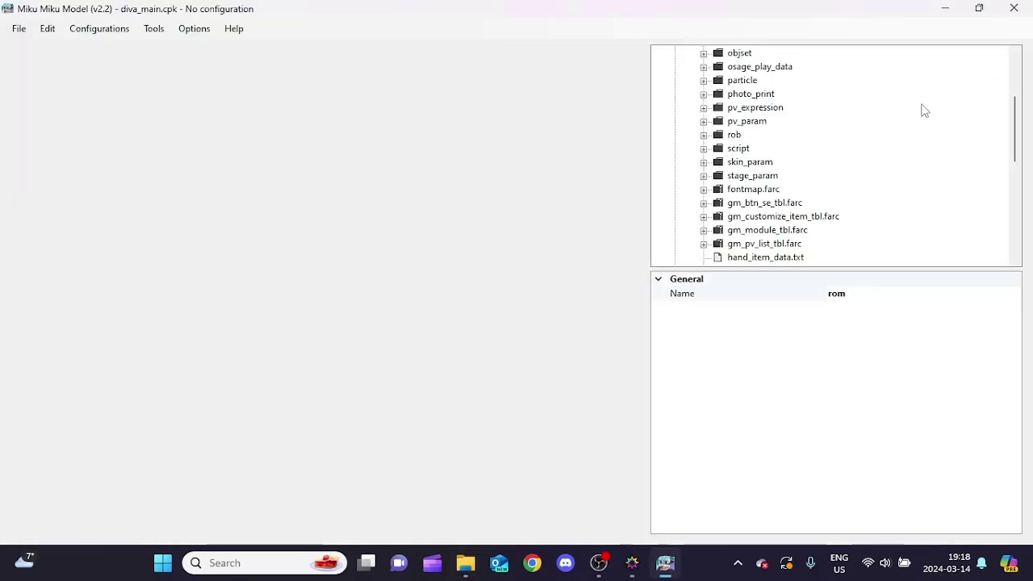
- Expand the archive's skin_param folder and find the mikitm097 entry, rechecking the item number in the mod's objset folder
click(704, 162)
scroll(705, 169, down, 5)
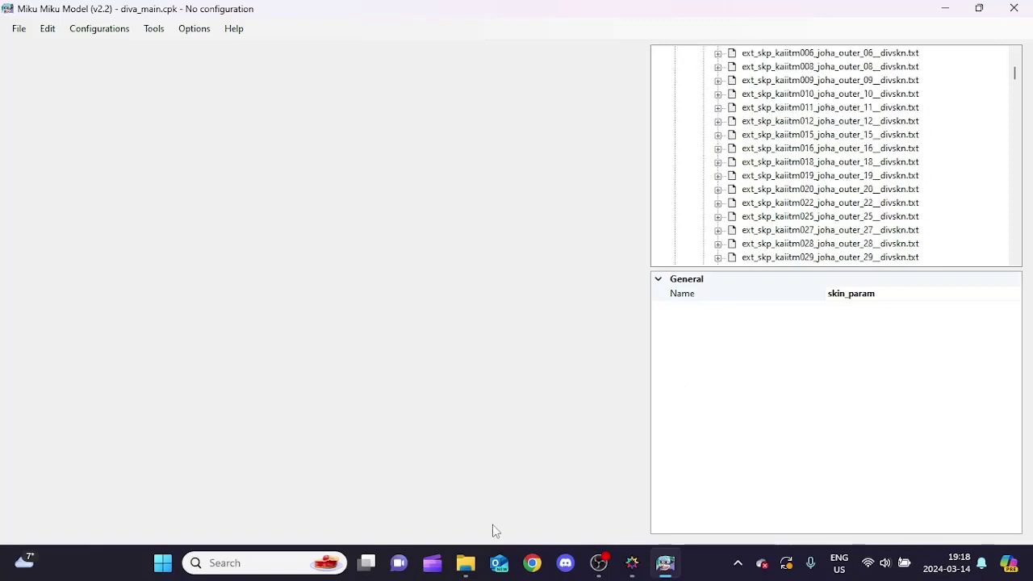
click(466, 563)
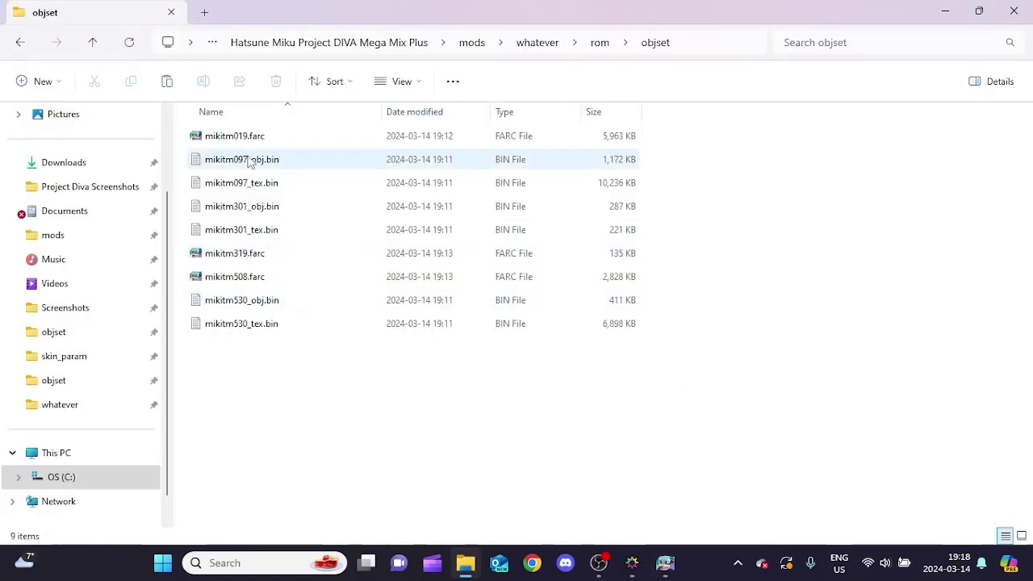
click(665, 563)
scroll(817, 181, down, 15)
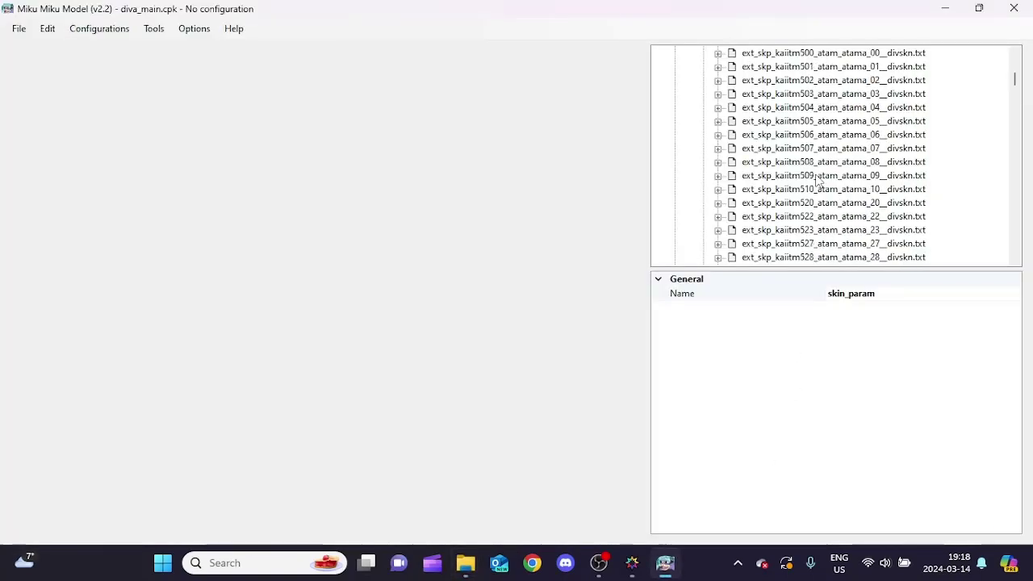
scroll(818, 181, down, 15)
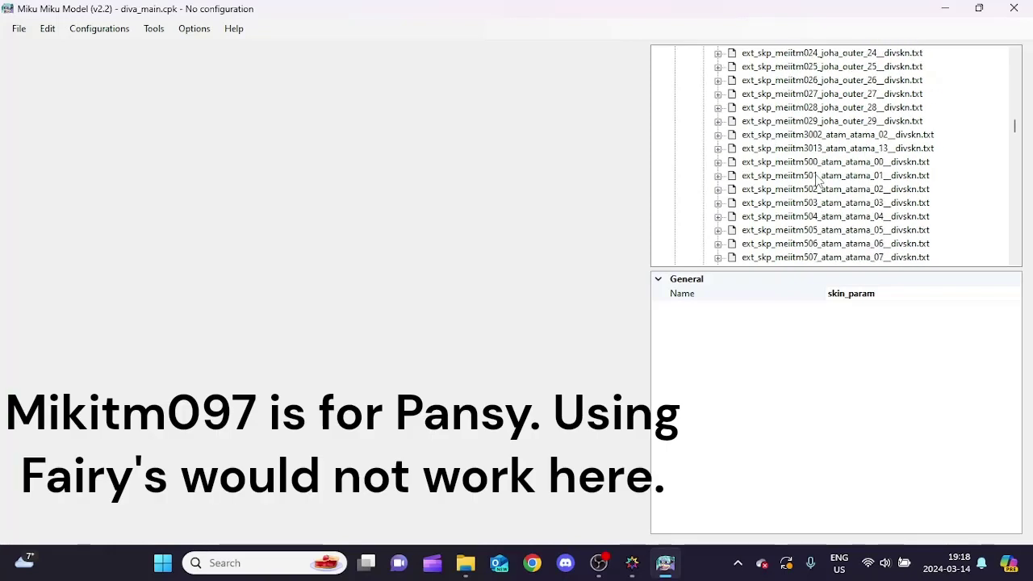
scroll(817, 181, down, 17)
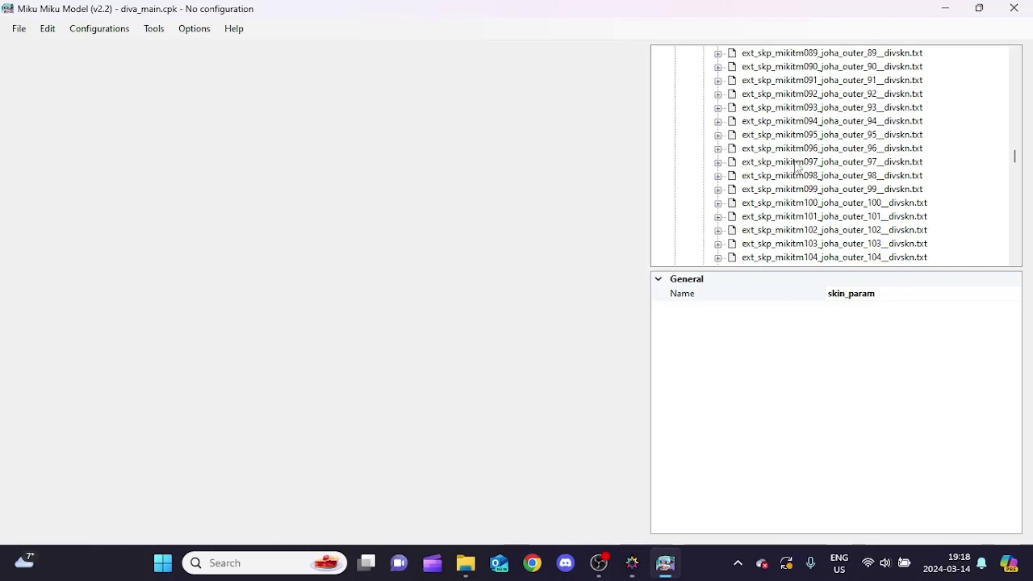
- Export ext_skp_mikitm097_joha_outer_97__divskn.txt into the whatever mod's rom/skin_param folder
click(796, 162)
right_click(795, 162)
click(842, 172)
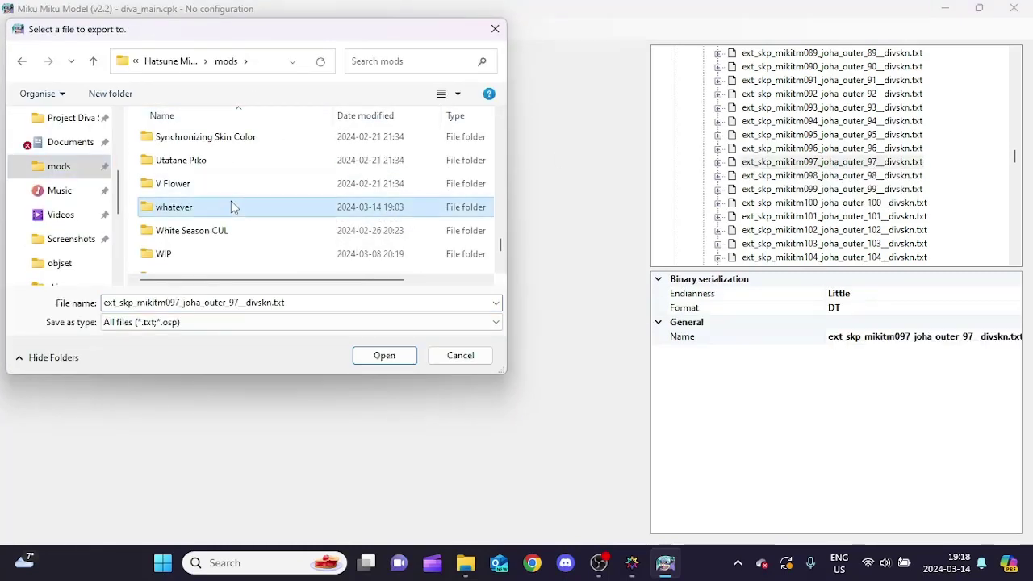
double_click(230, 202)
double_click(213, 137)
double_click(202, 163)
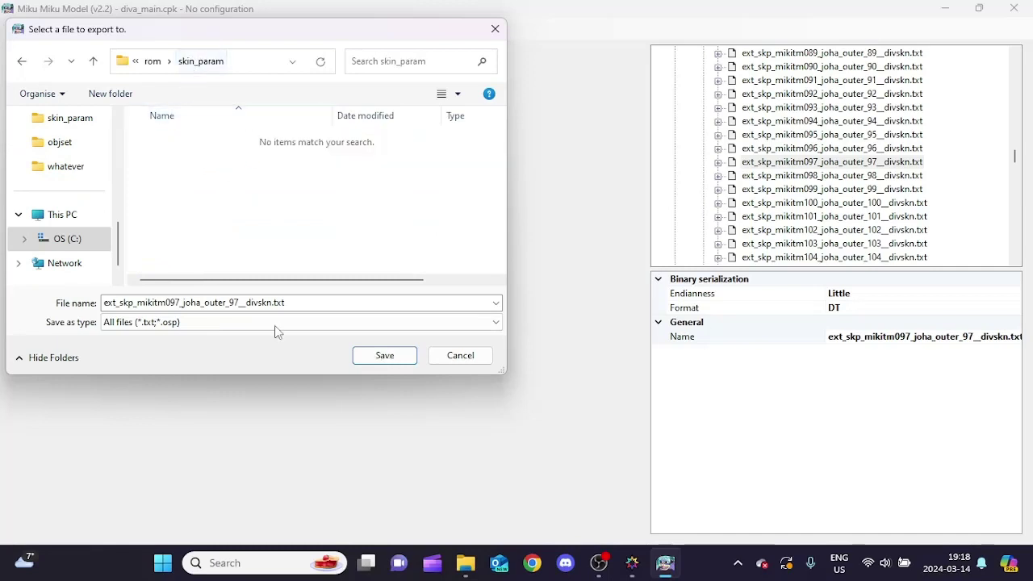
click(376, 359)
- Check the mod's remaining item numbers and export ext_skp_mikitm530_atam_atama_30__divskn.txt into the mod's skin_param folder
scroll(831, 179, down, 2)
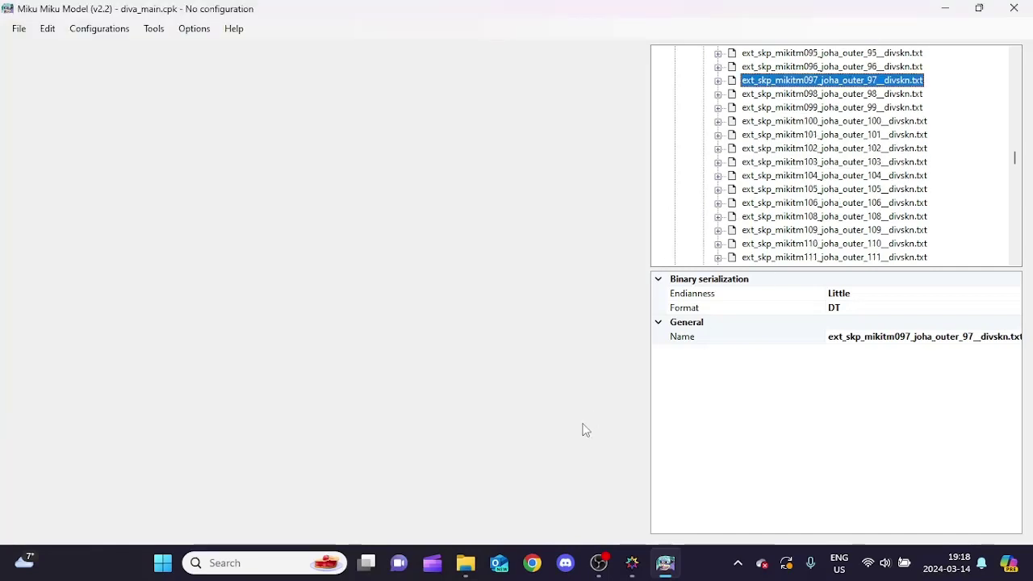
click(466, 562)
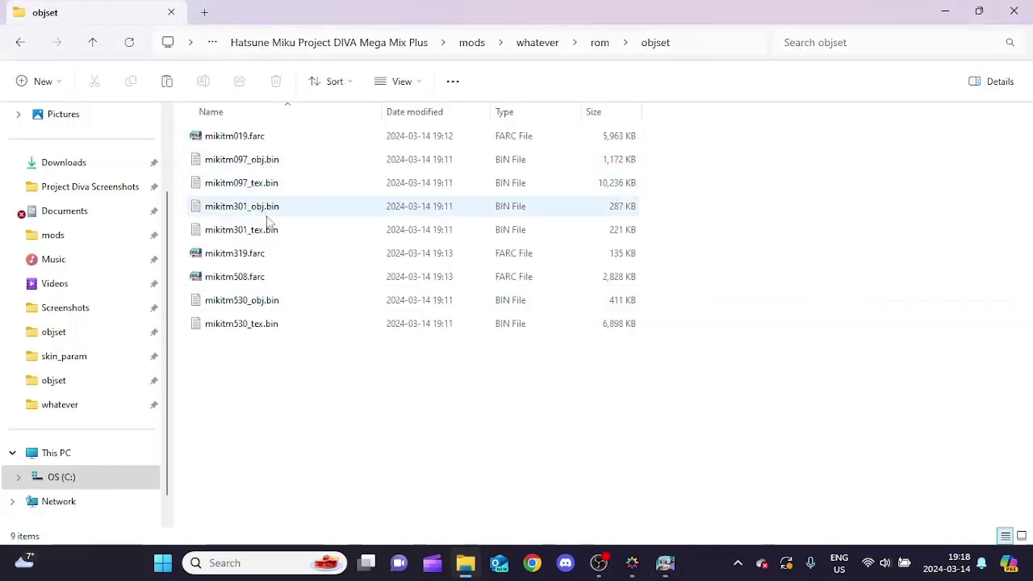
click(663, 563)
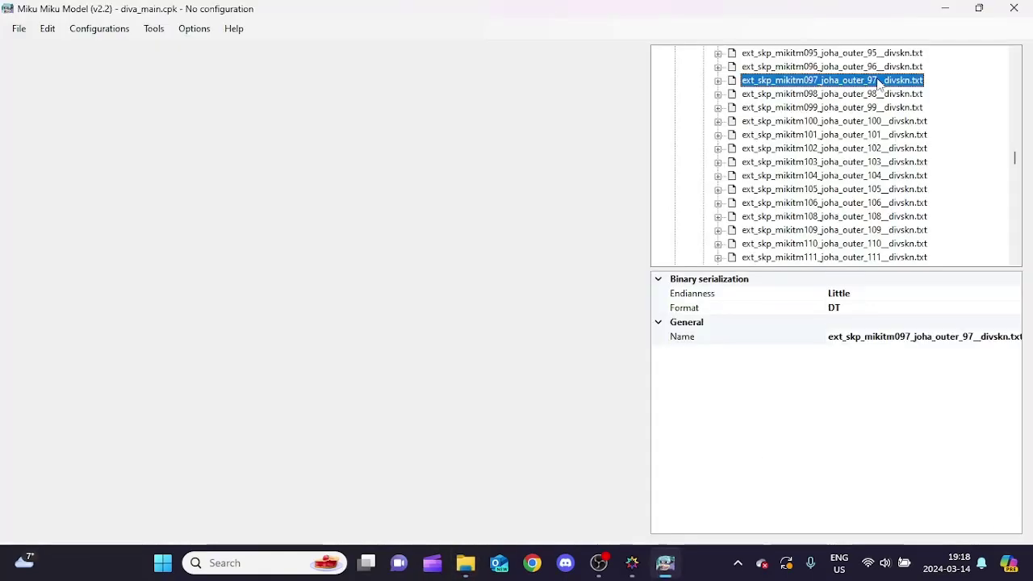
scroll(839, 157, down, 10)
scroll(840, 158, down, 5)
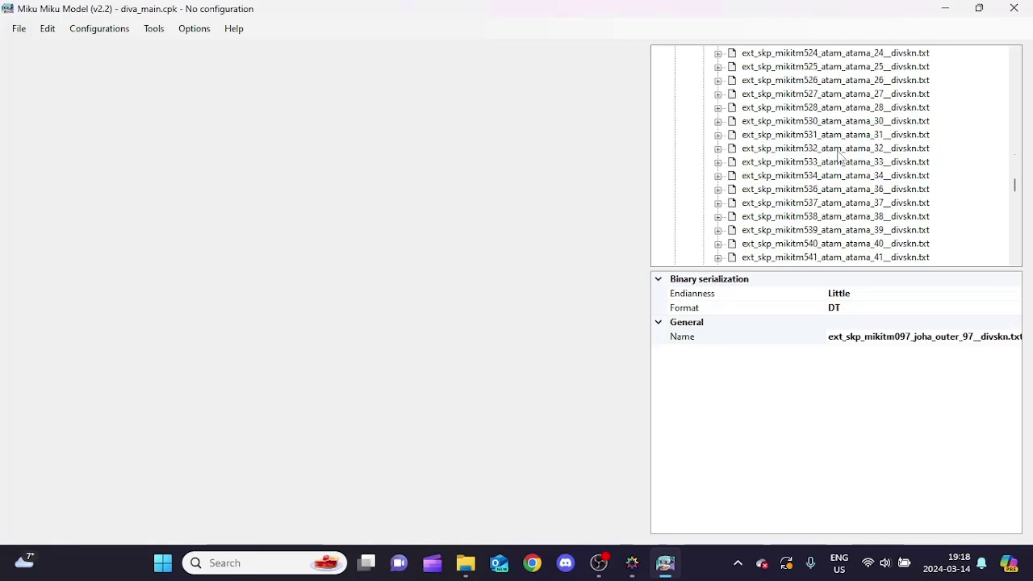
scroll(824, 150, up, 1)
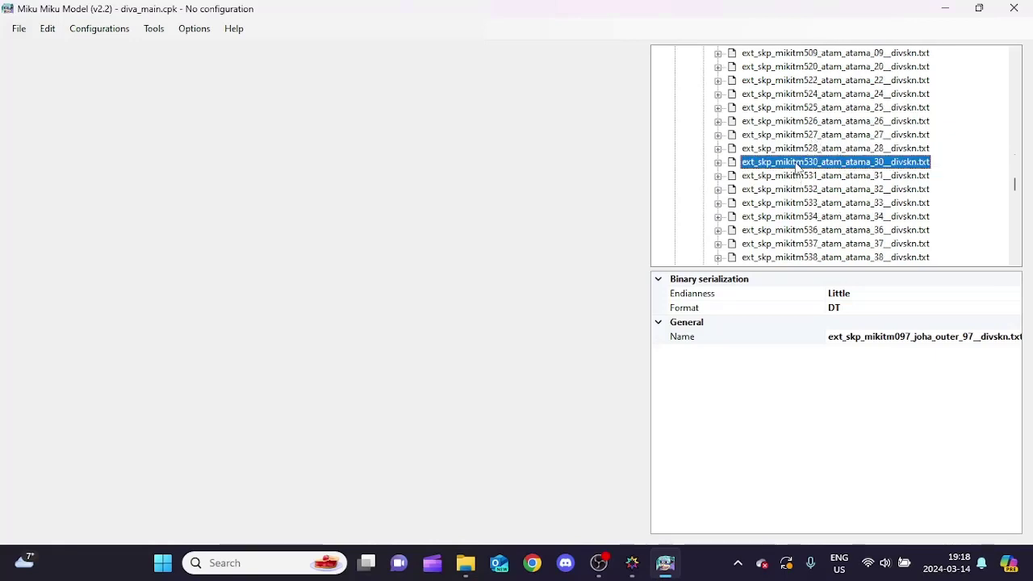
right_click(799, 162)
click(831, 170)
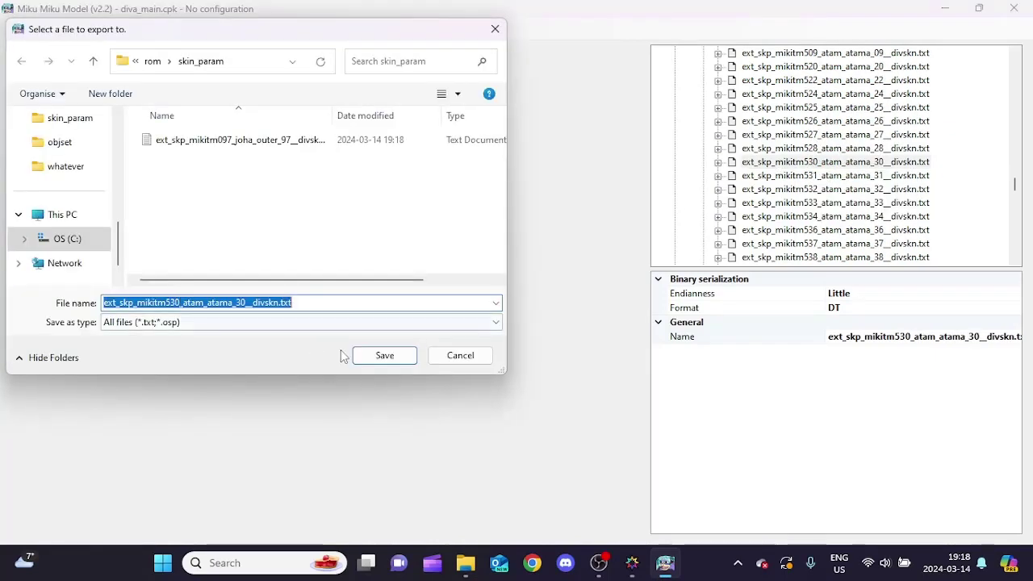
click(381, 353)
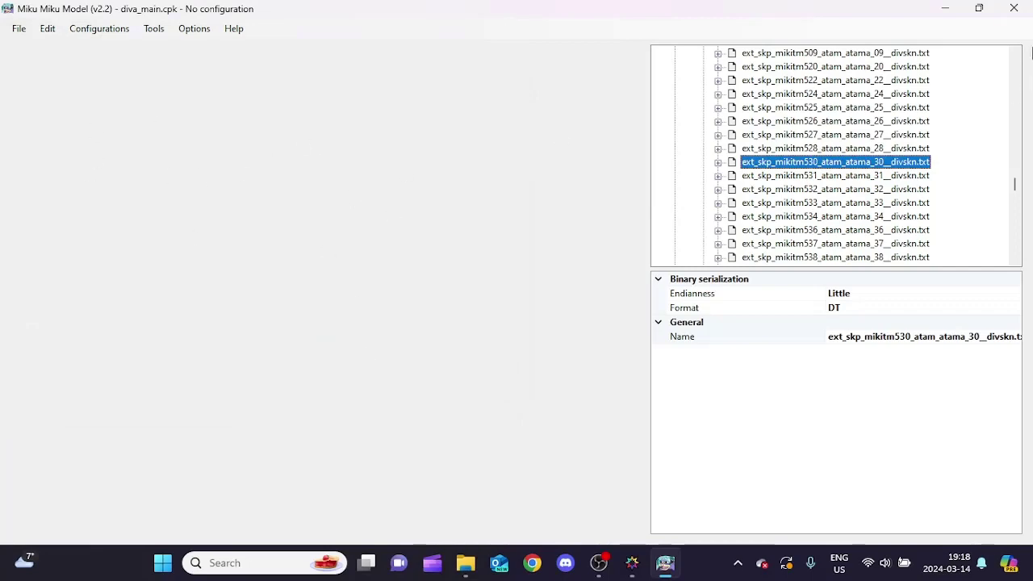
- Close Miku Miku Model and open the whatever mod's rom/skin_param folder
click(1014, 8)
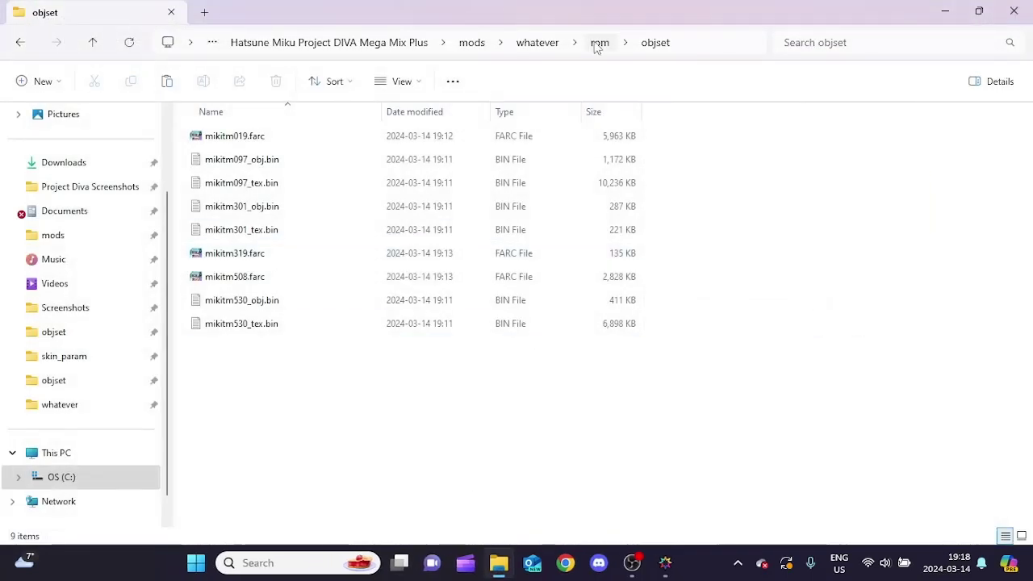
click(598, 43)
double_click(271, 159)
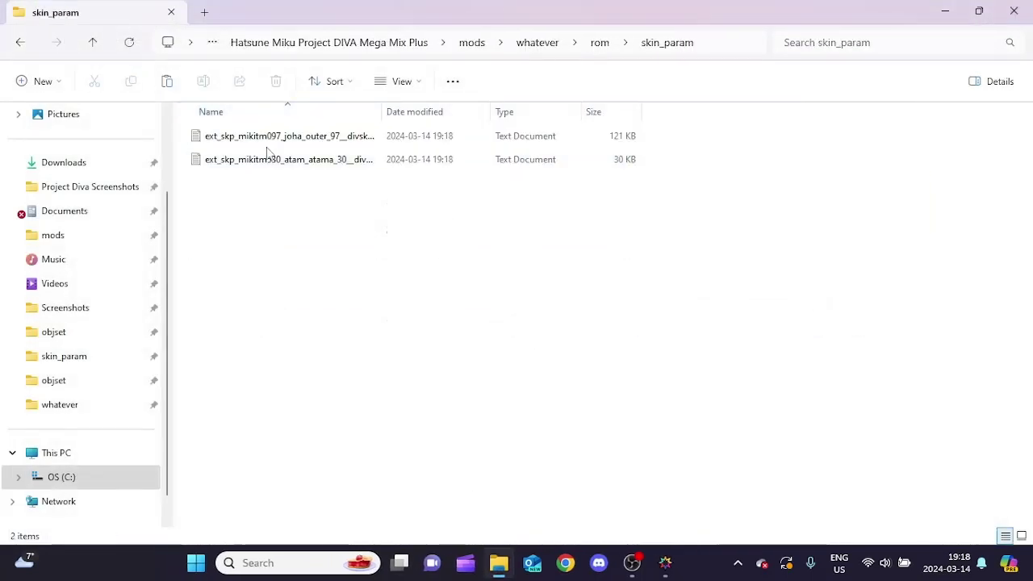
- Rename the exported mikitm097 skin parameter file as ext_skp_mikitm019_joha_outer_19__divskn.txt
click(242, 138)
click(203, 81)
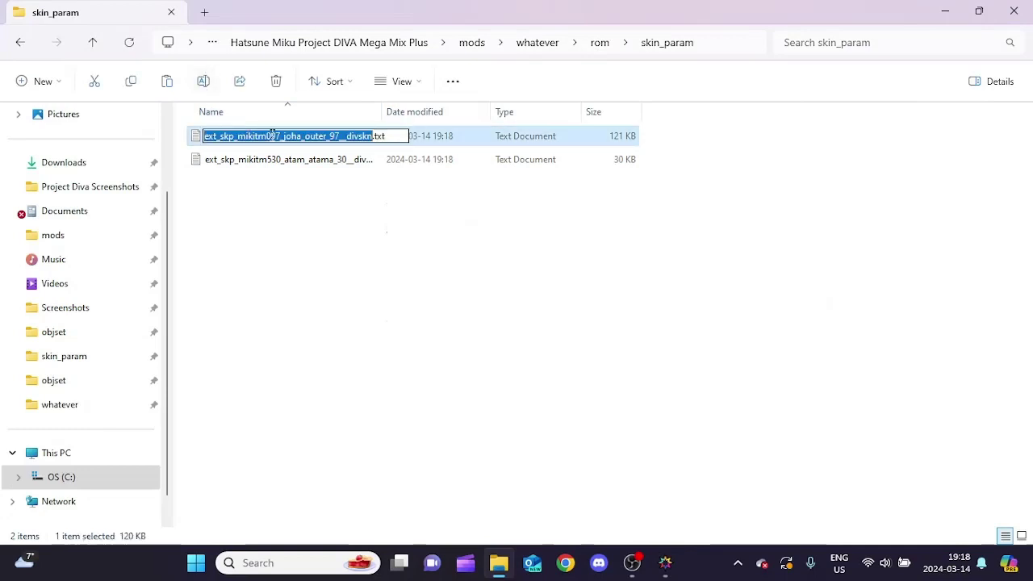
click(281, 136)
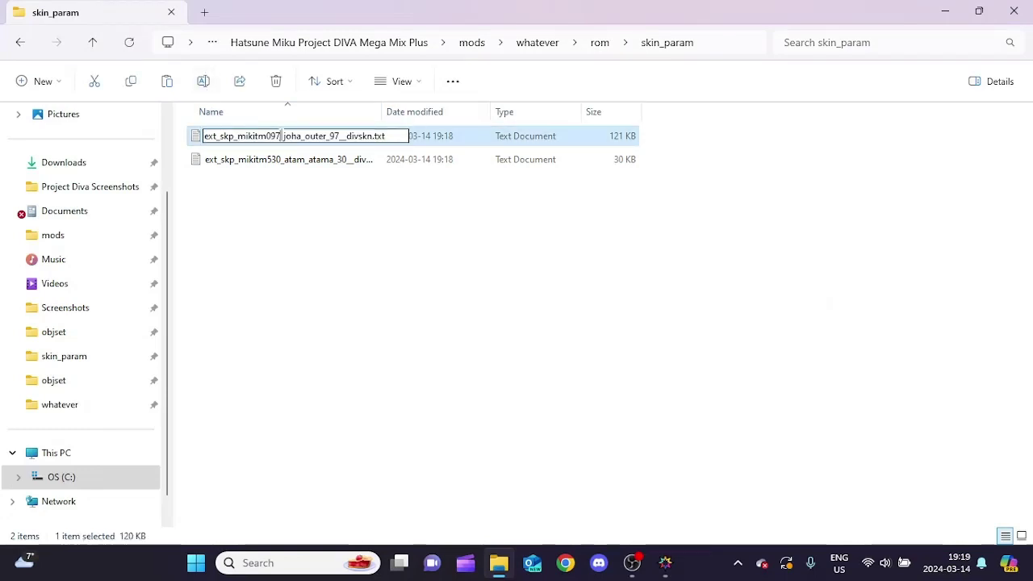
key(BackSpace)
key(BackSpace)
text(19)
click(340, 137)
key(BackSpace)
key(BackSpace)
text(19)
- Rename the exported mikitm530 skin parameter file as ext_skp_mikitm508_atam_atama_08__divskn.txt and minimise the folder window
click(267, 166)
click(202, 80)
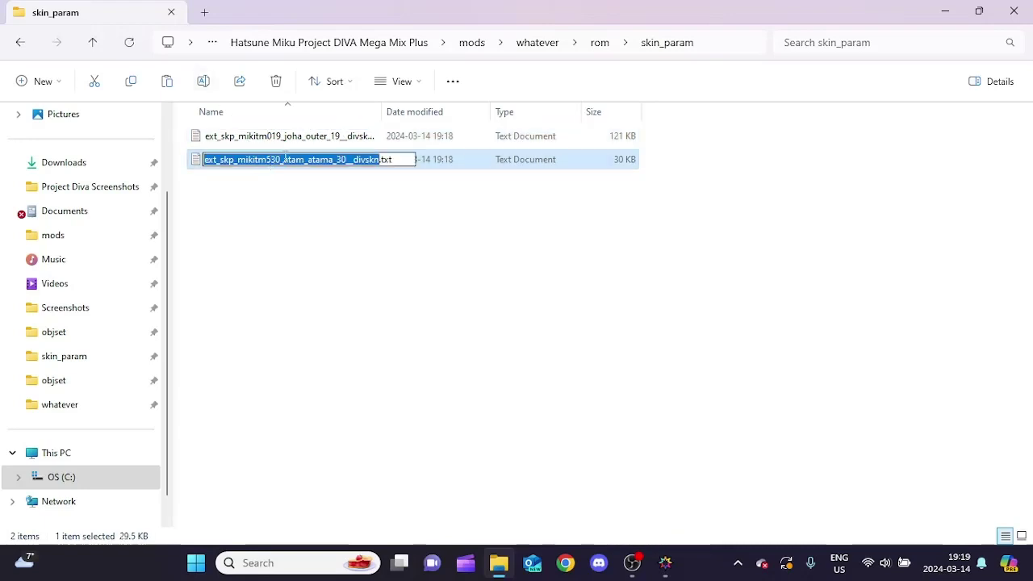
click(281, 159)
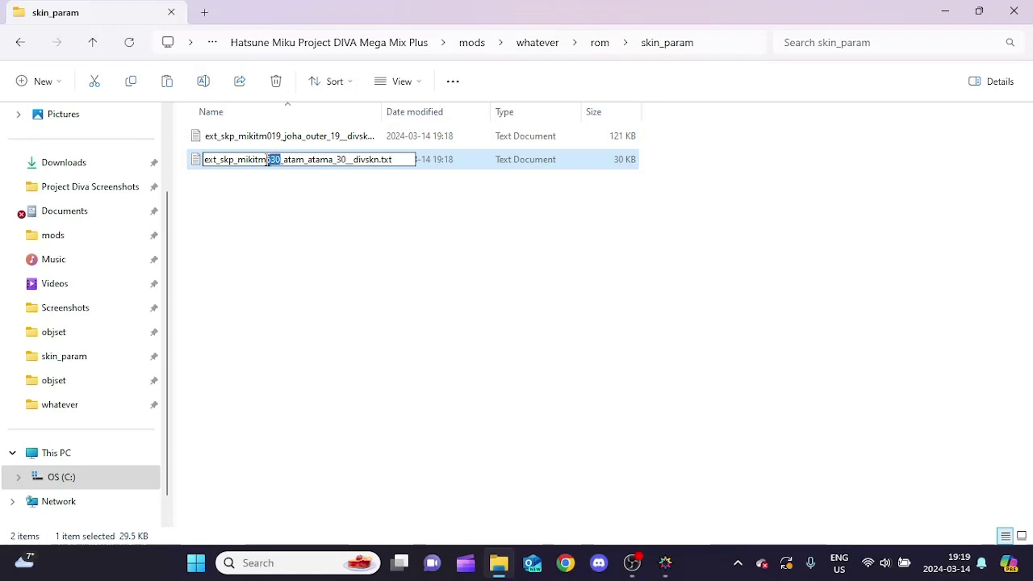
text(508)
key(BackSpace)
key(BackSpace)
text(08)
click(294, 198)
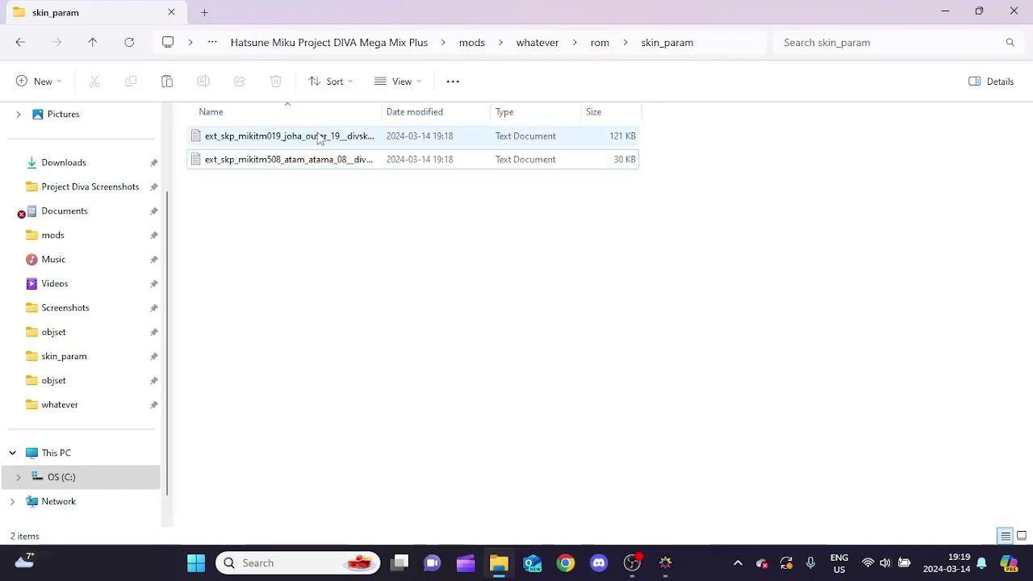
click(928, 14)
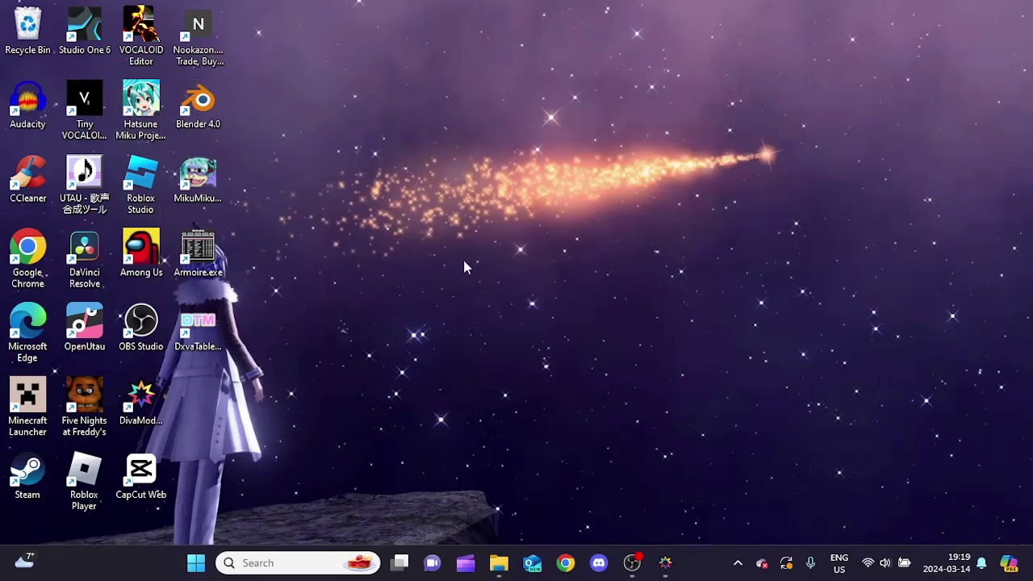
double_click(160, 119)
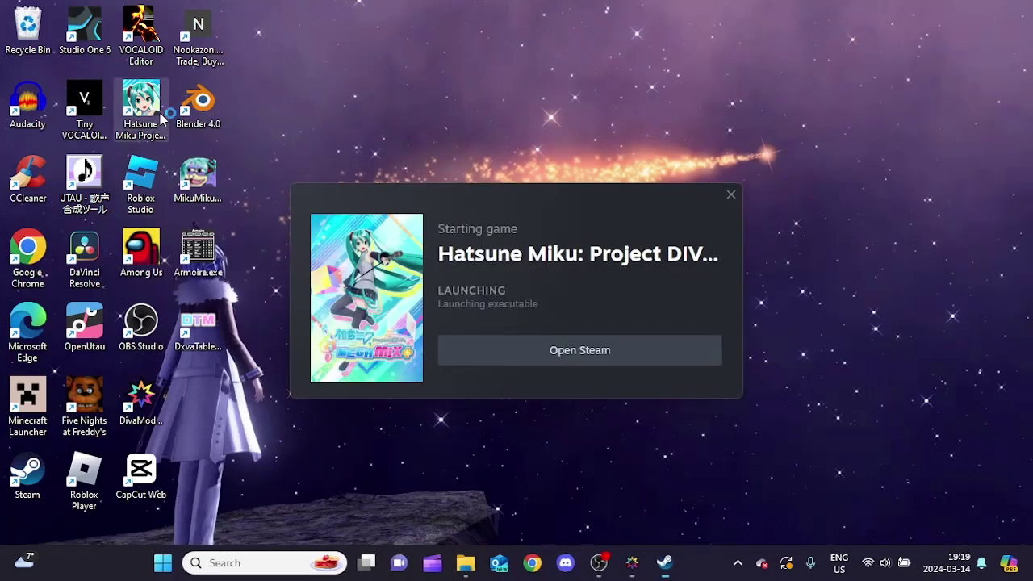
click(732, 194)
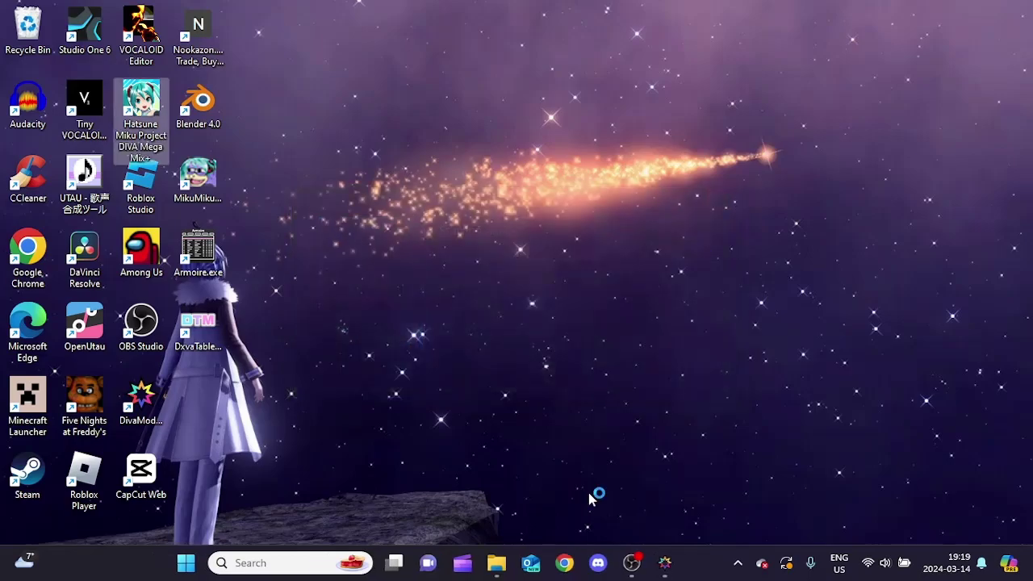
key(super)
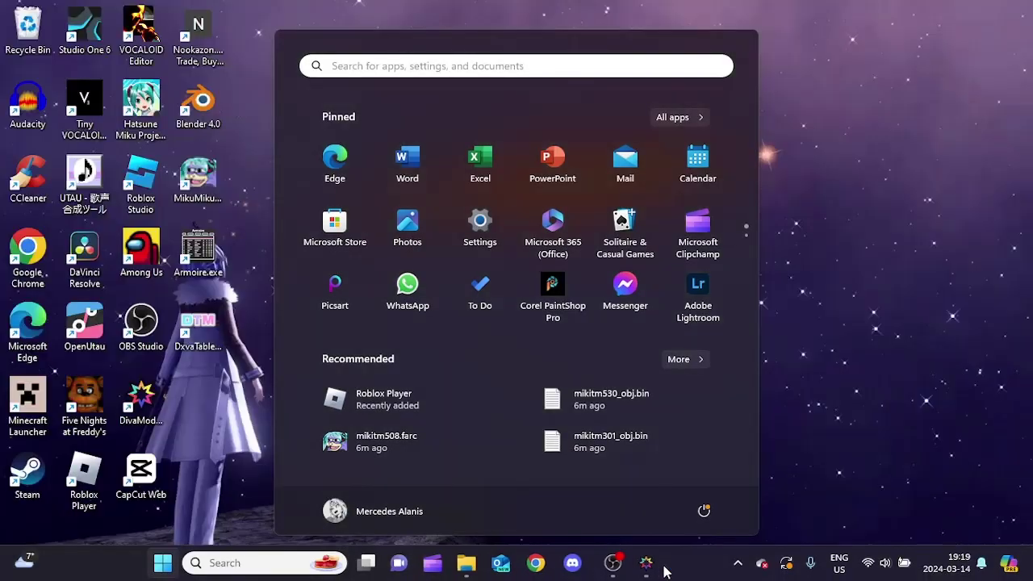
- Switch to Diva Mod Manager and turn the whatever mod off and on again
click(665, 564)
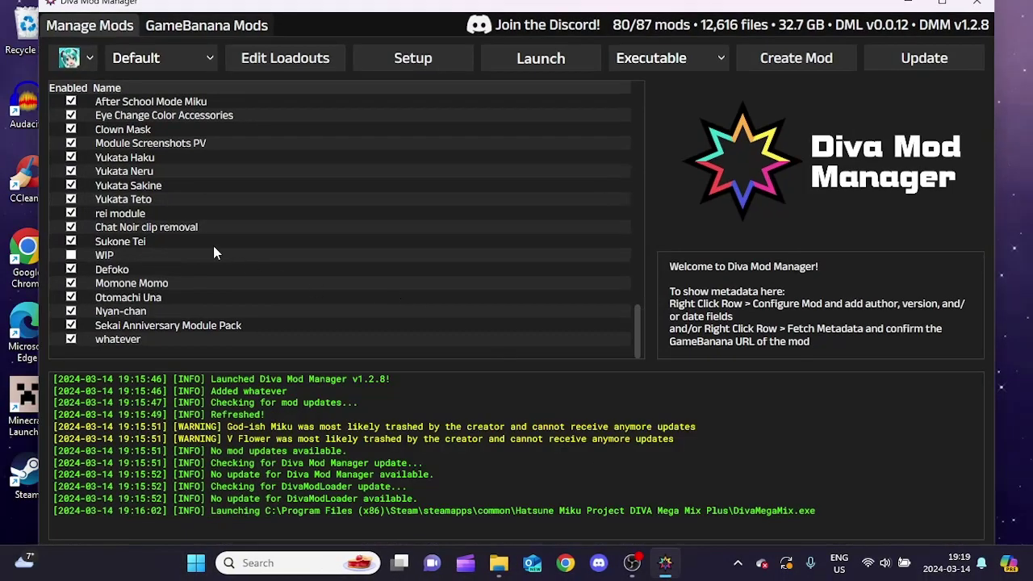
click(70, 340)
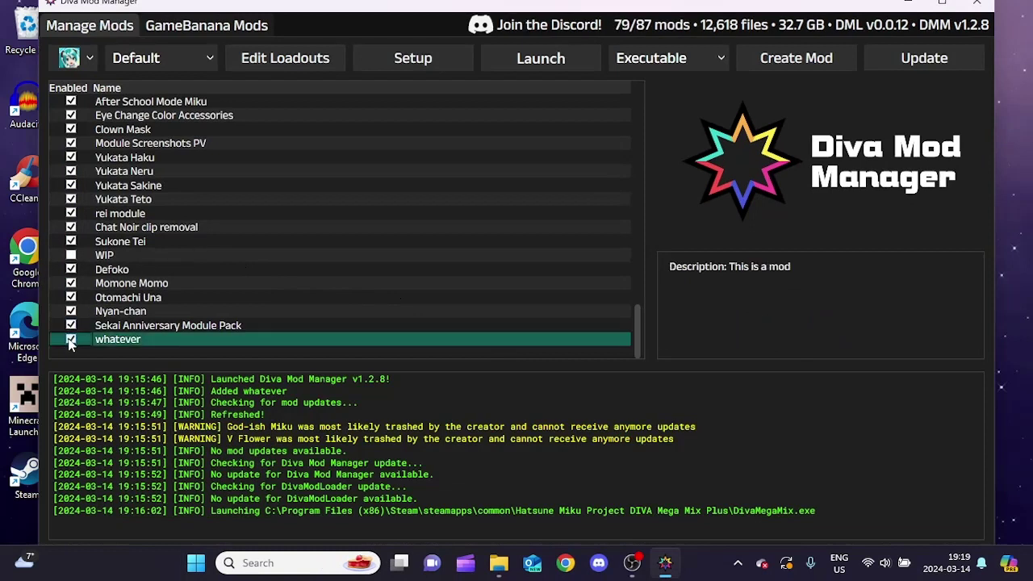
click(70, 340)
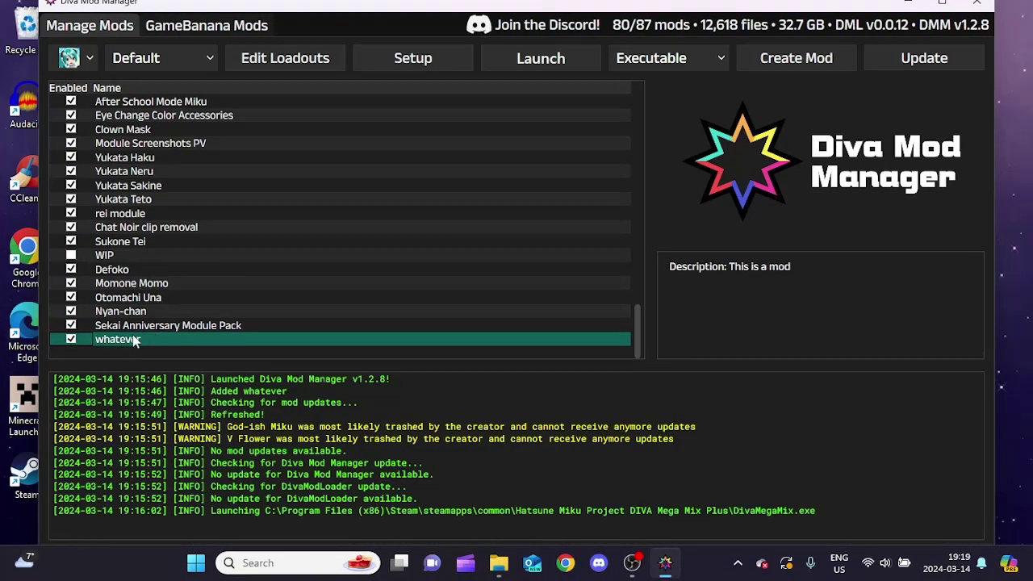
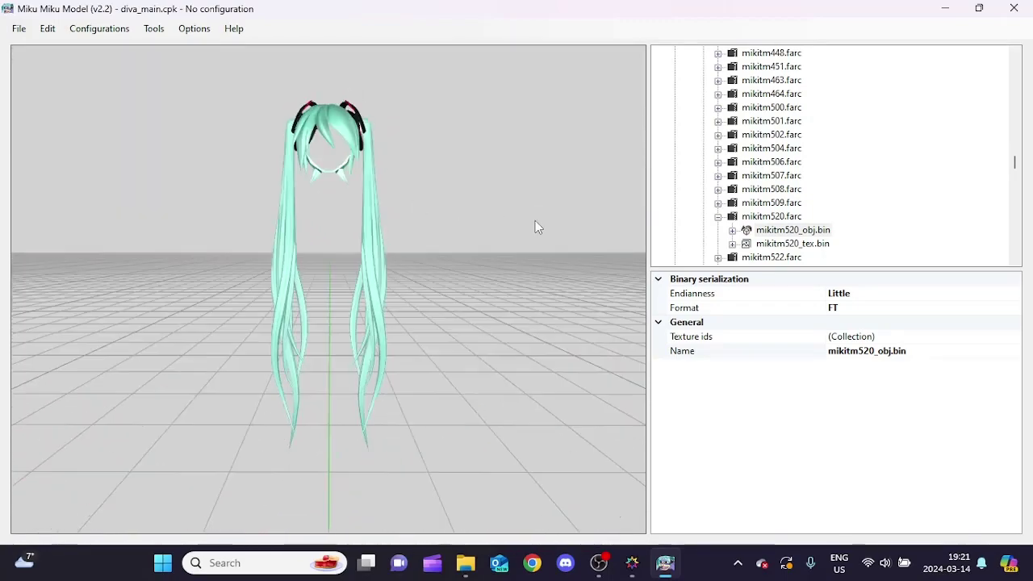
- Expand the textures of mikitm520_tex.bin and examine the first ones up to Texture #4
click(793, 244)
scroll(805, 246, down, 1)
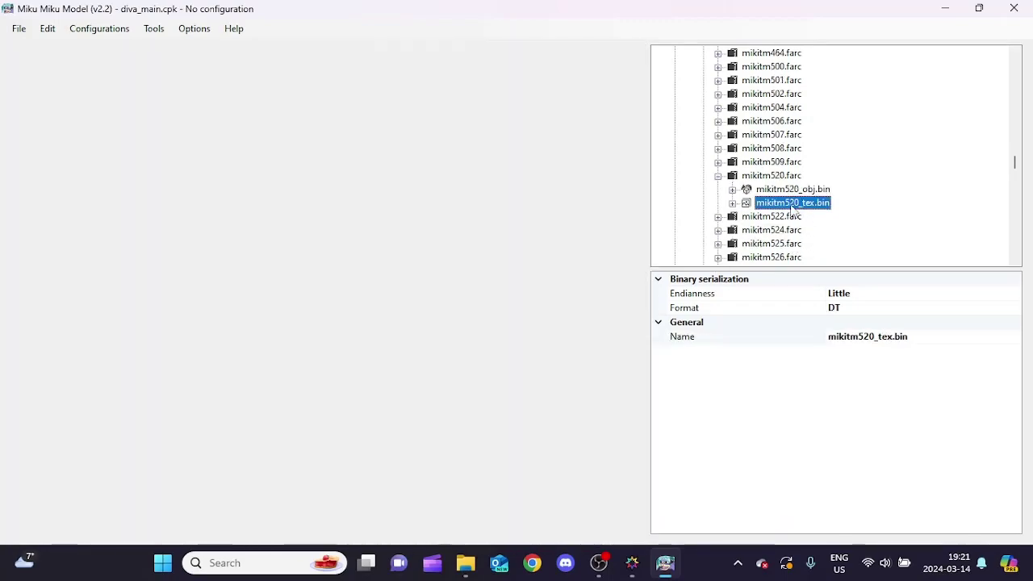
click(732, 203)
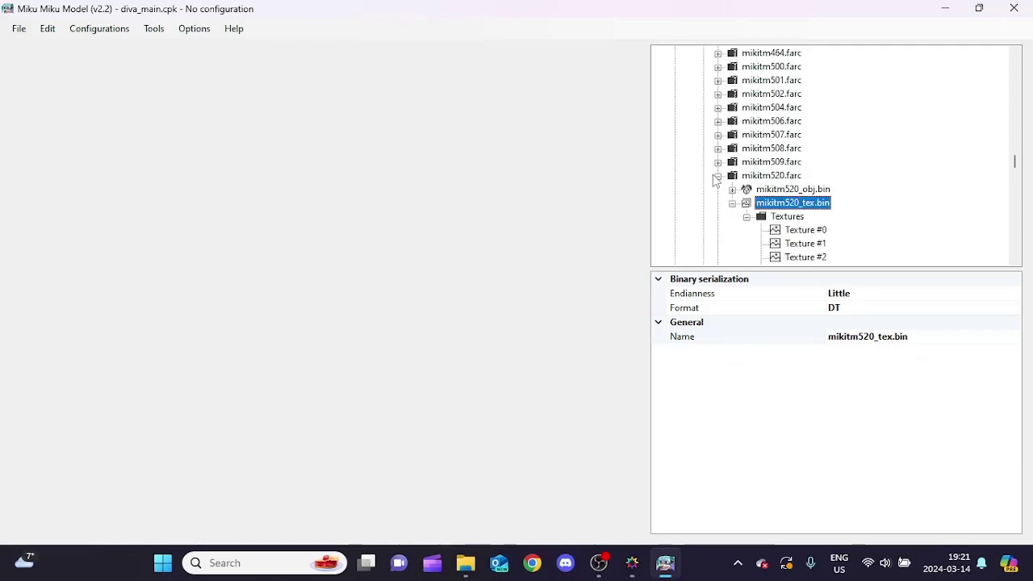
scroll(836, 186, down, 10)
scroll(824, 133, up, 5)
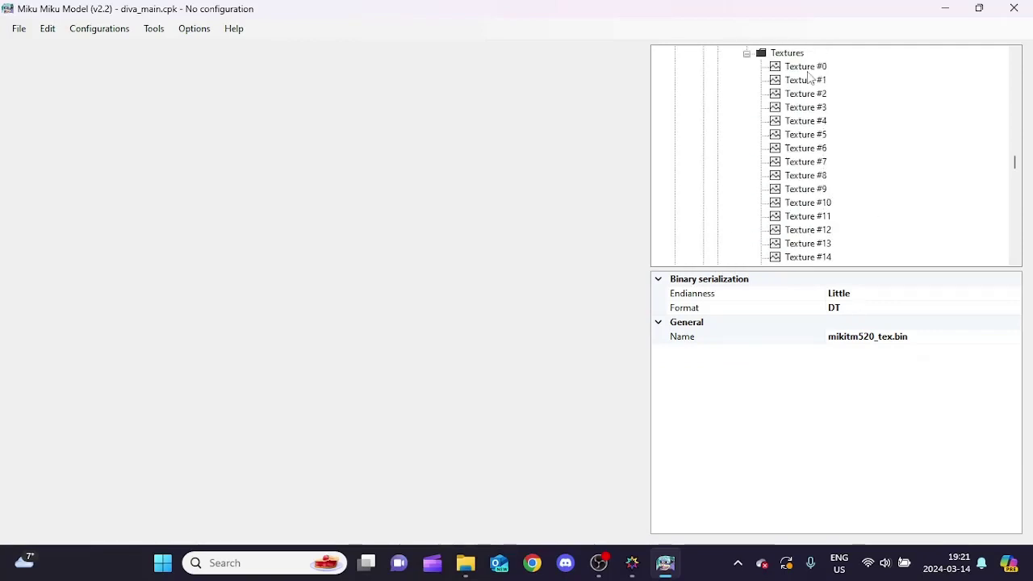
click(808, 67)
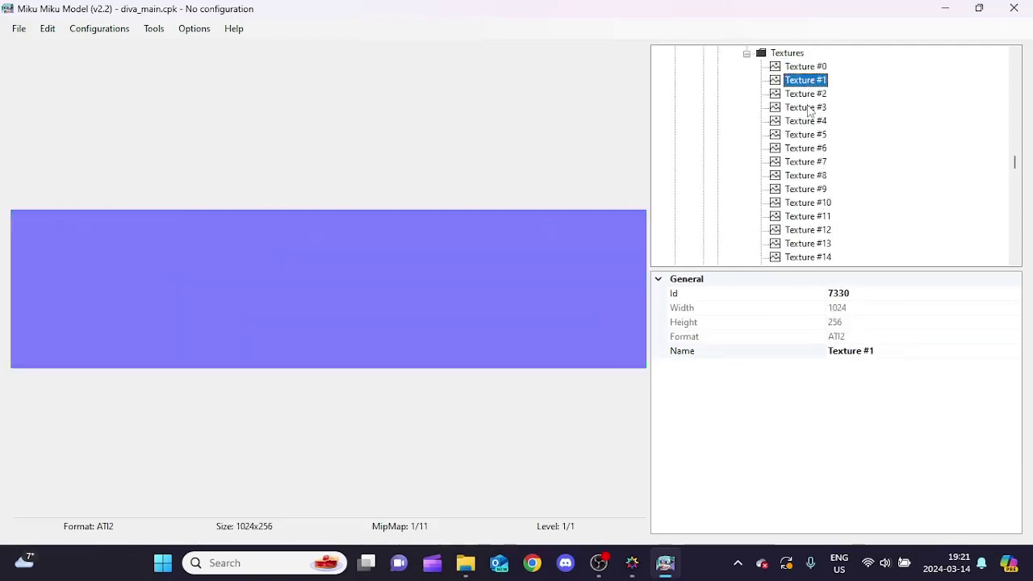
click(809, 108)
click(807, 94)
click(807, 108)
click(807, 121)
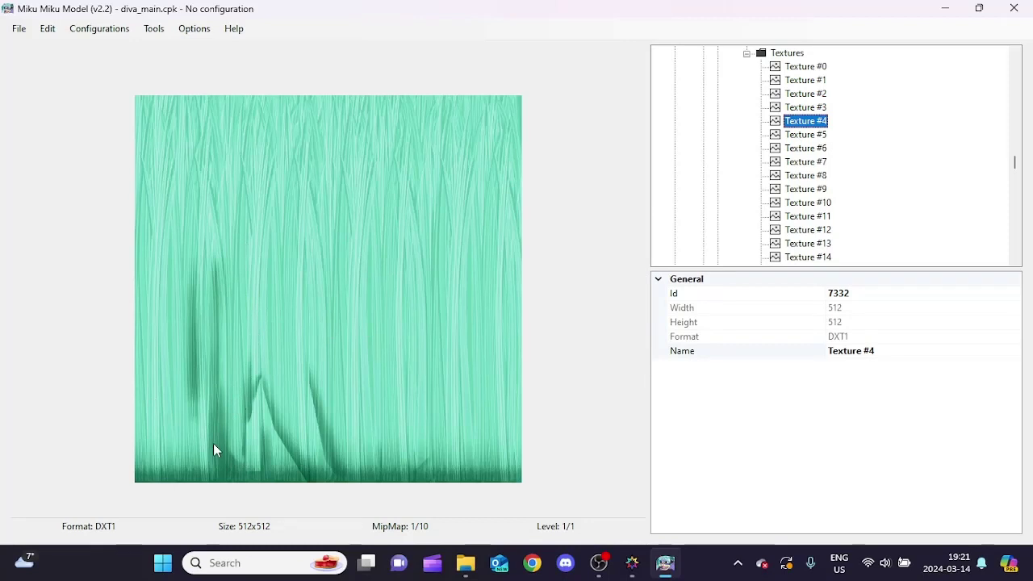
- Examine the remaining mikitm520 textures from Texture #5 onward
click(799, 134)
click(803, 148)
click(805, 161)
click(805, 175)
click(806, 189)
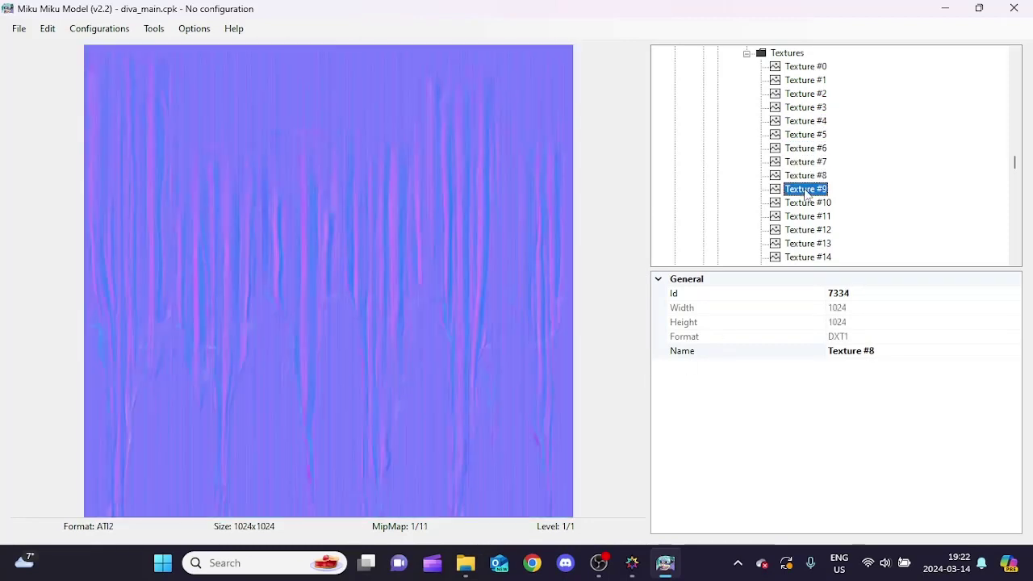
click(807, 216)
click(807, 230)
click(807, 244)
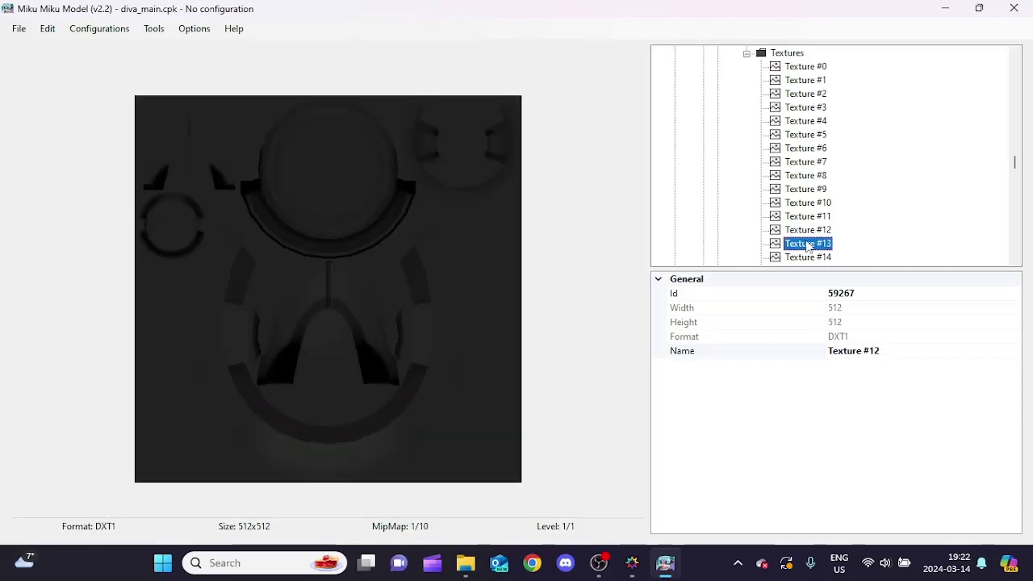
scroll(810, 226, down, 1)
click(808, 217)
click(807, 230)
click(808, 217)
- Go back over the mikitm520 textures to compare the hair colour maps
click(808, 161)
scroll(810, 161, up, 1)
click(807, 149)
click(806, 134)
scroll(811, 129, up, 1)
click(806, 121)
click(805, 135)
click(806, 149)
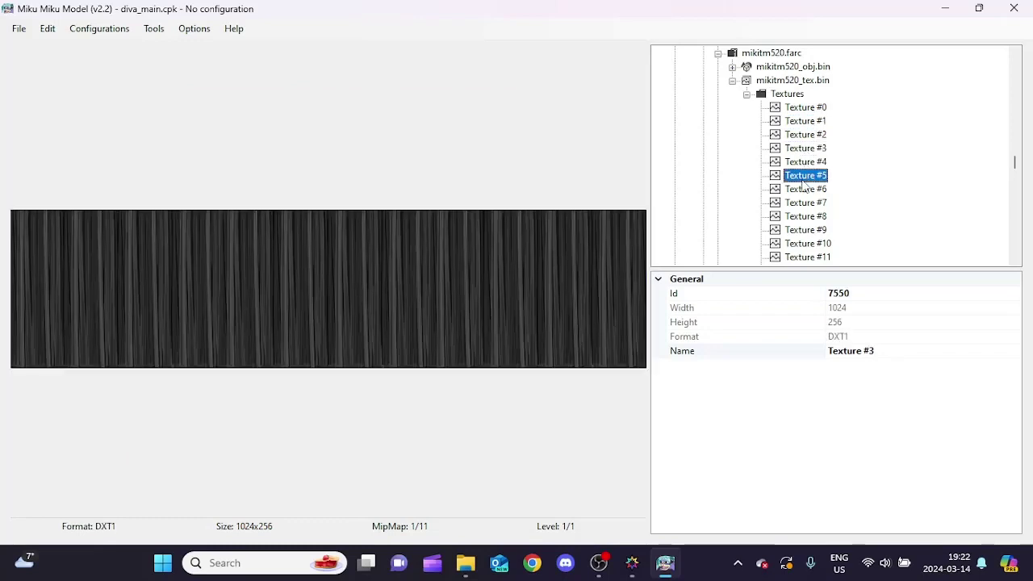
click(805, 188)
click(803, 216)
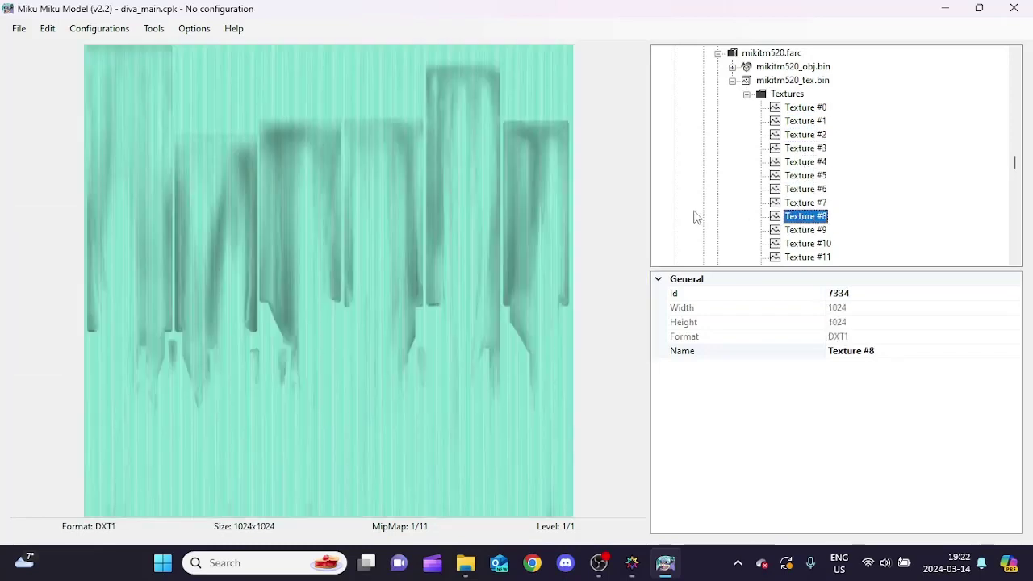
click(805, 202)
click(805, 189)
click(807, 176)
- Export Texture #4 of mikitm520_tex.bin as Texture #4.png into the mod's rom/objset folder
click(806, 163)
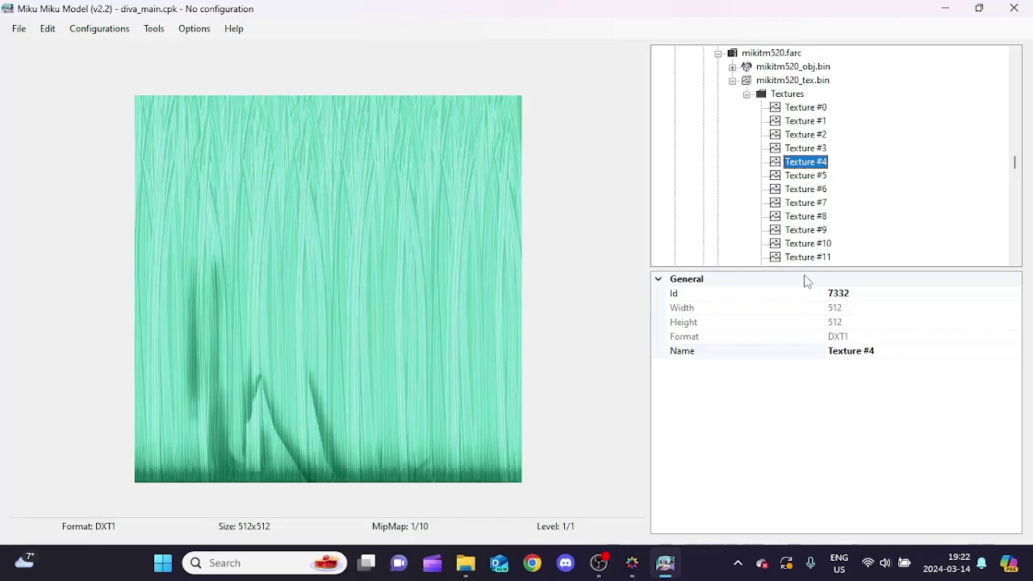
right_click(794, 160)
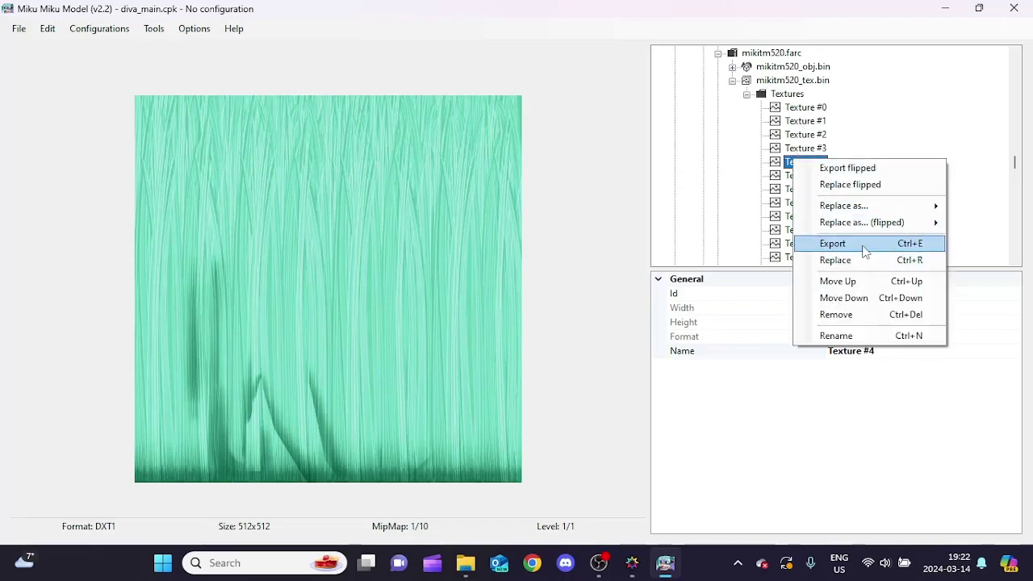
click(832, 243)
click(160, 63)
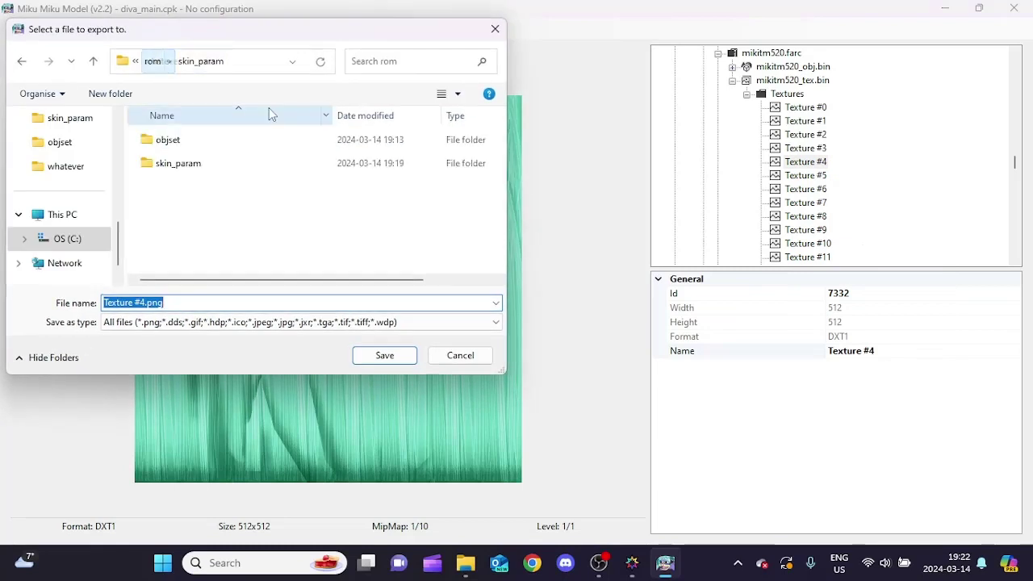
double_click(170, 138)
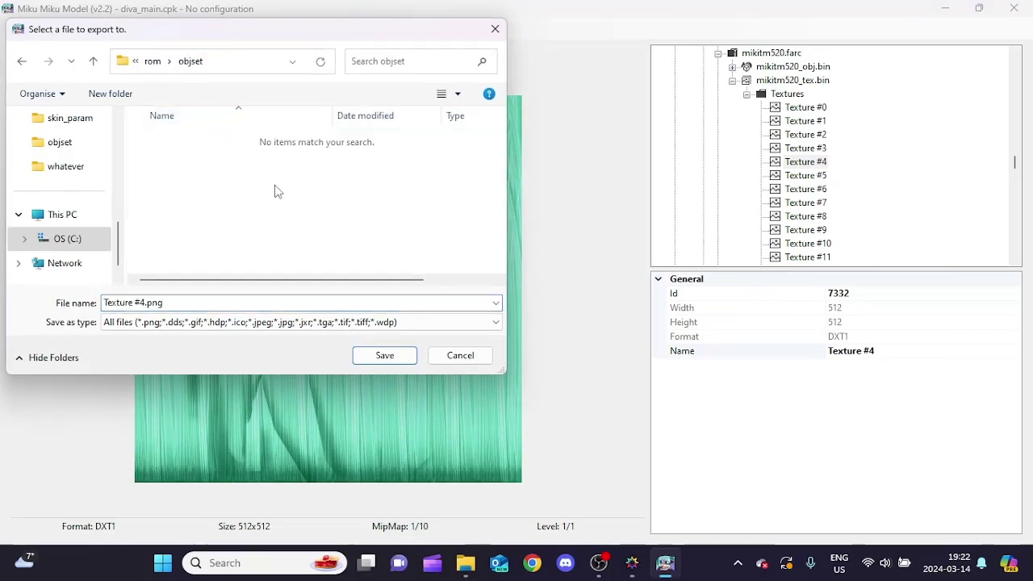
click(382, 358)
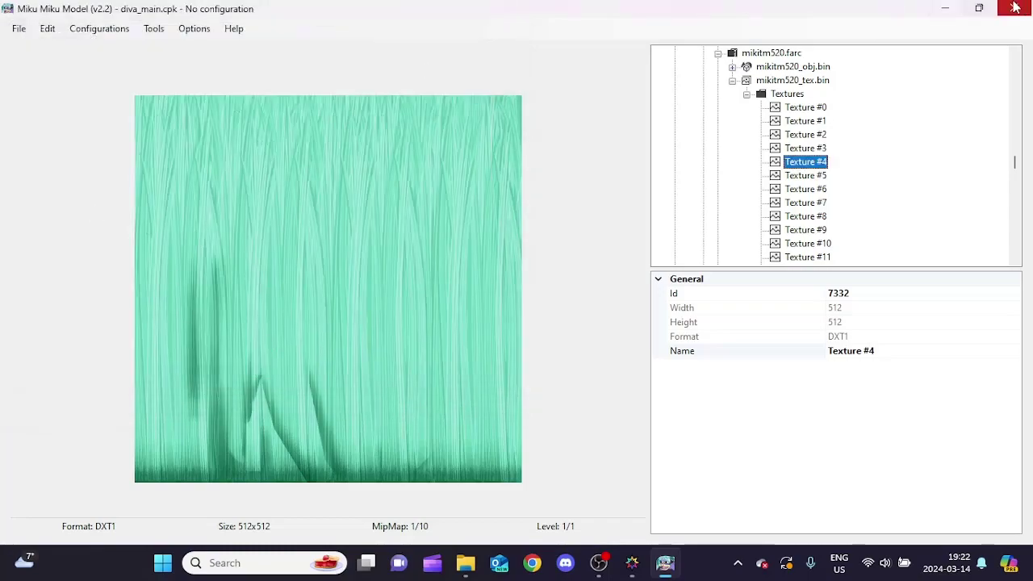
- Close diva_main.cpk and open mikitm508.farc from the mod's rom/objset folder in a fresh Miku Miku Model window
click(1011, 7)
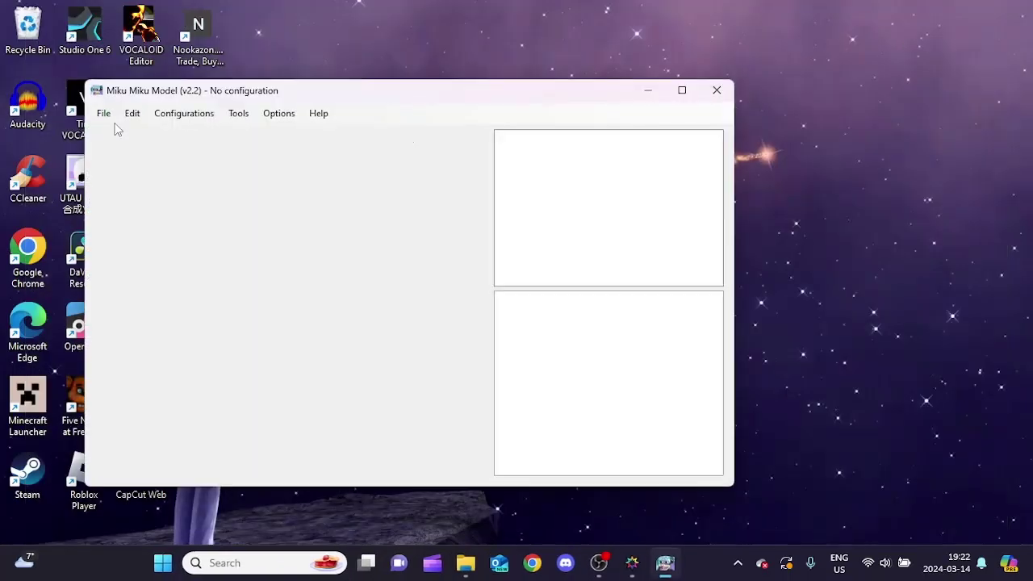
click(103, 113)
mouse_move(158, 147)
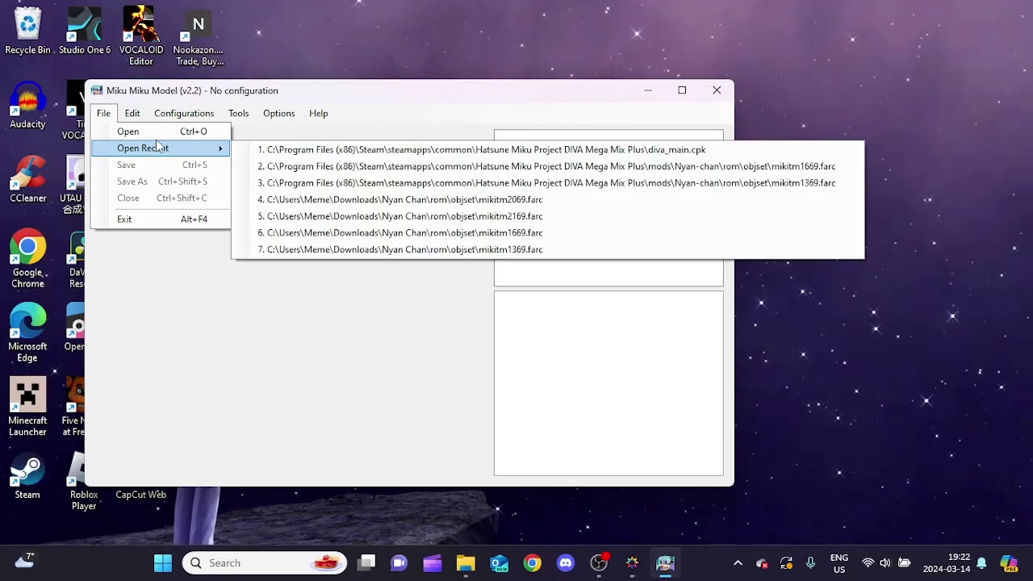
click(160, 133)
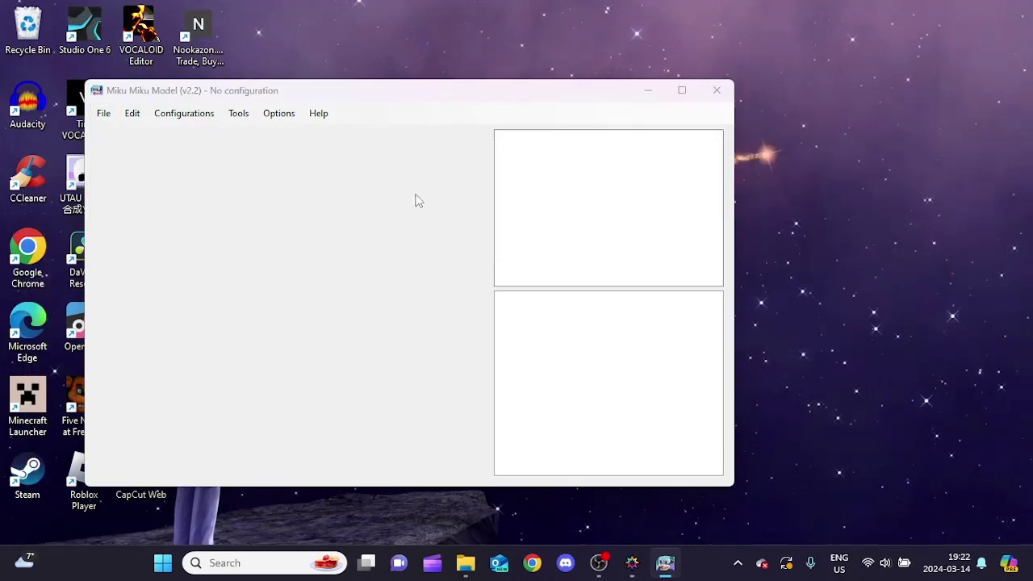
click(426, 224)
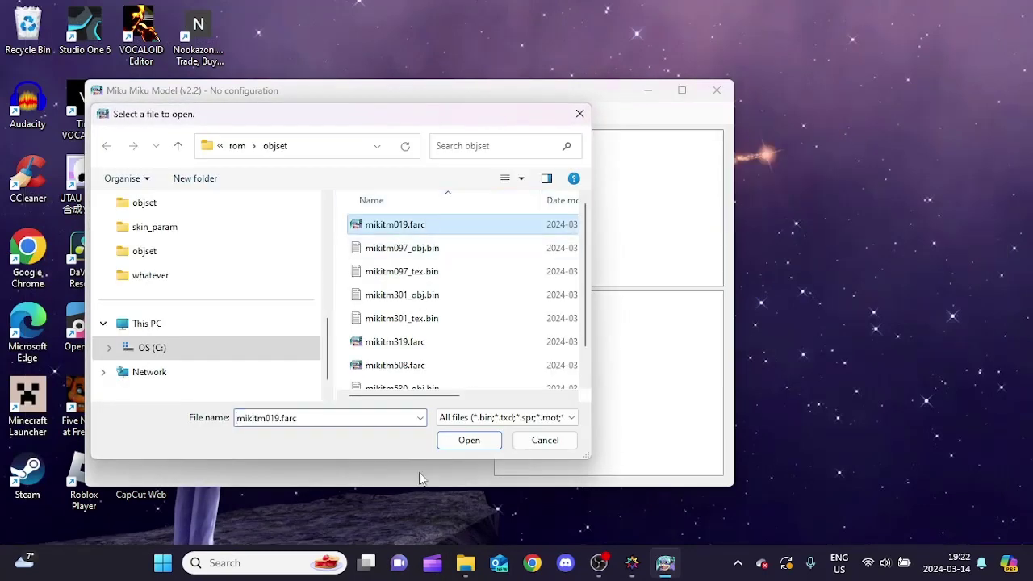
double_click(395, 365)
drag(373, 256, 421, 279)
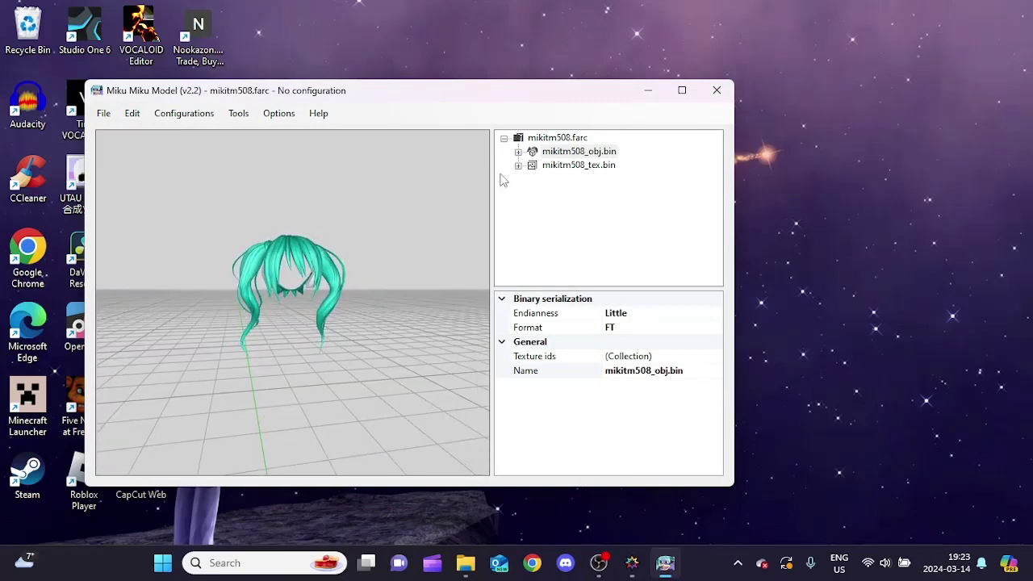
- Replace Texture #1 in mikitm508_tex.bin with Texture #4.png from the objset folder
double_click(533, 165)
click(590, 193)
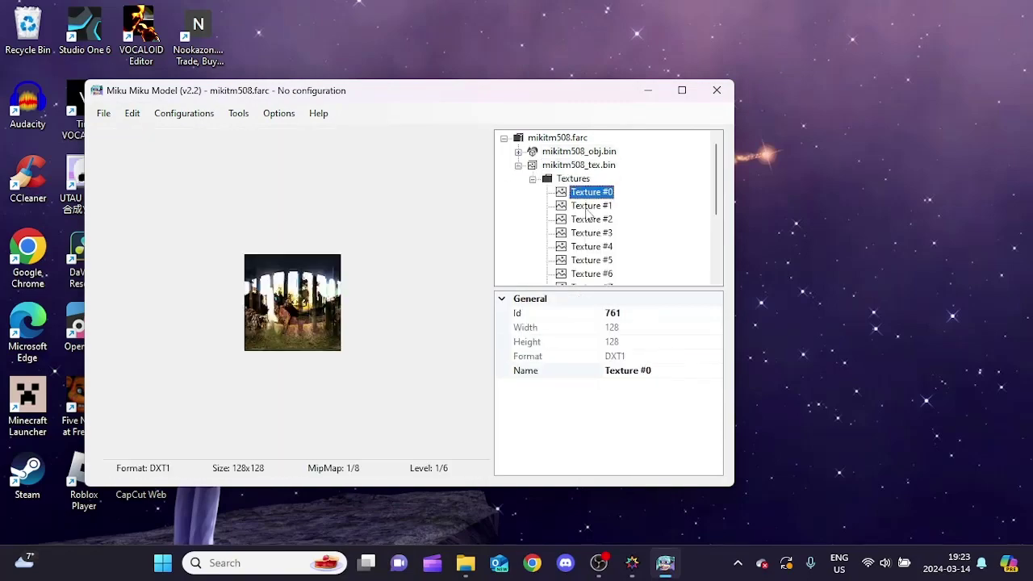
click(590, 206)
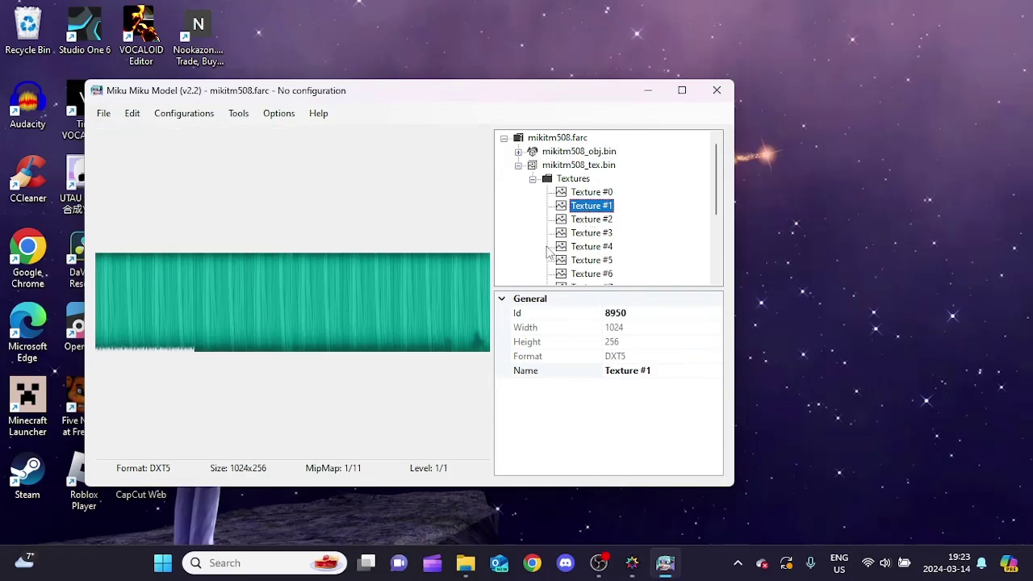
right_click(582, 206)
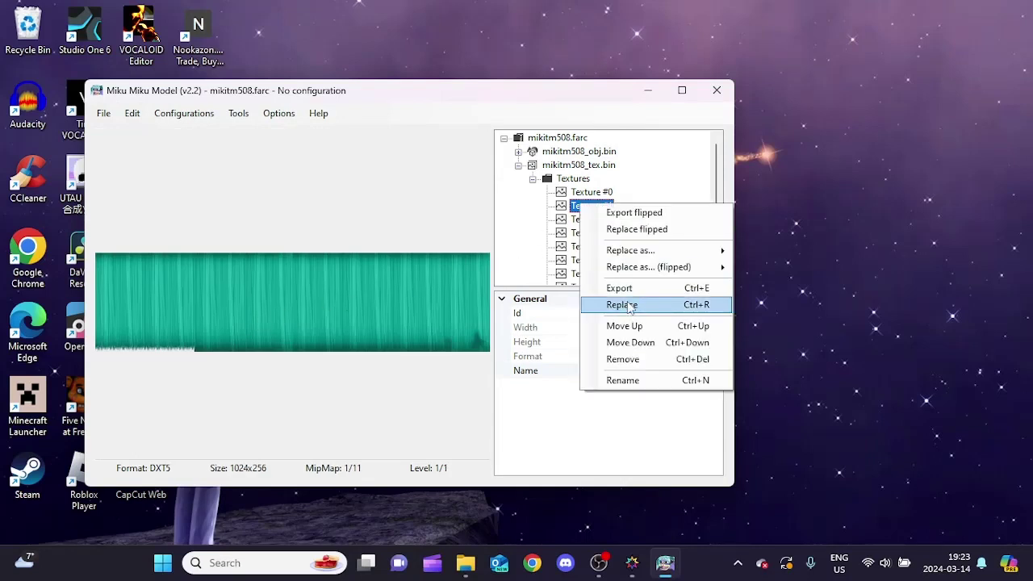
click(629, 305)
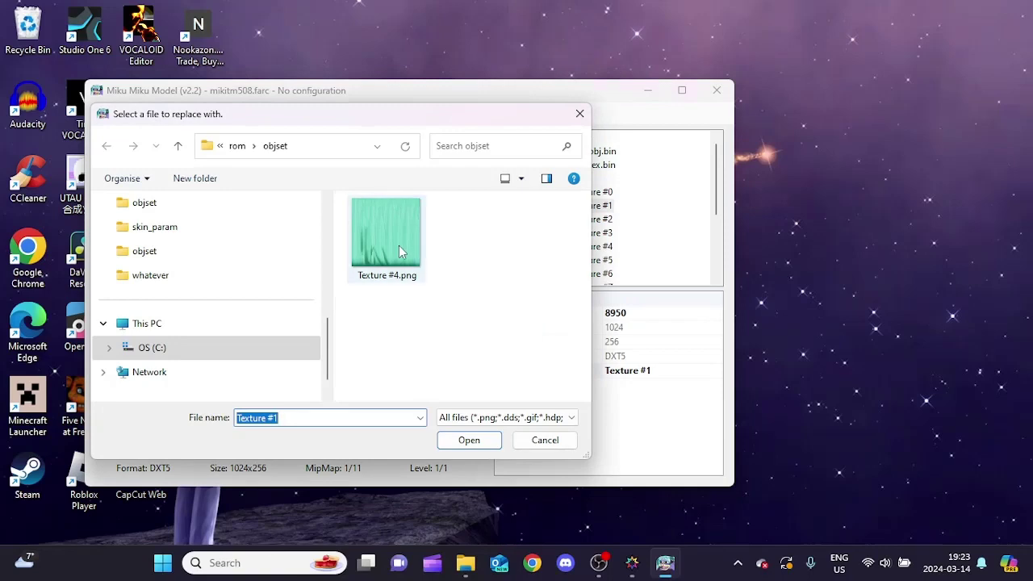
click(399, 246)
click(458, 441)
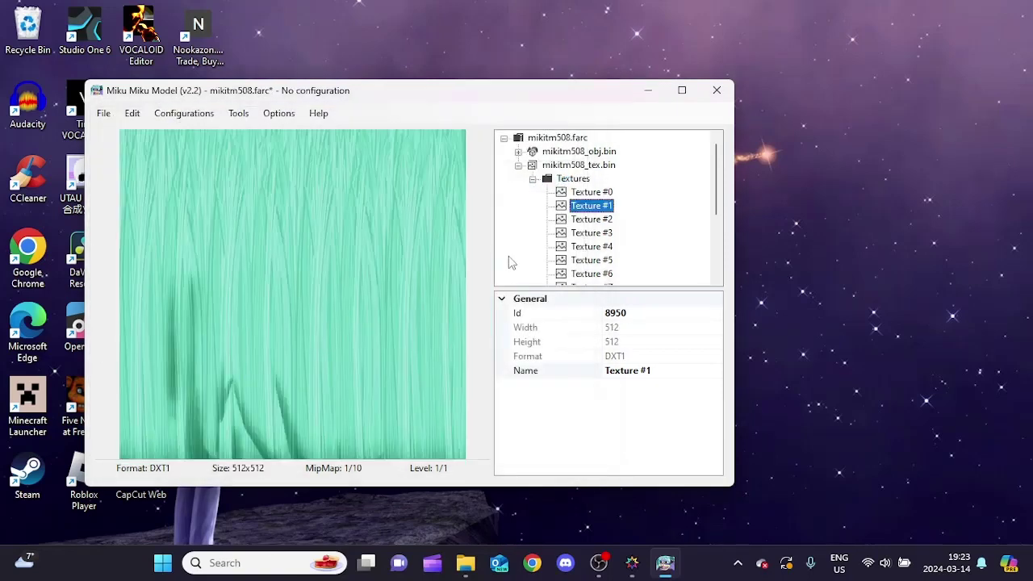
- Inspect the mikitm508_obj.bin hair model up close to check how the replaced texture looks on it
click(567, 152)
drag(352, 510, 78, 120)
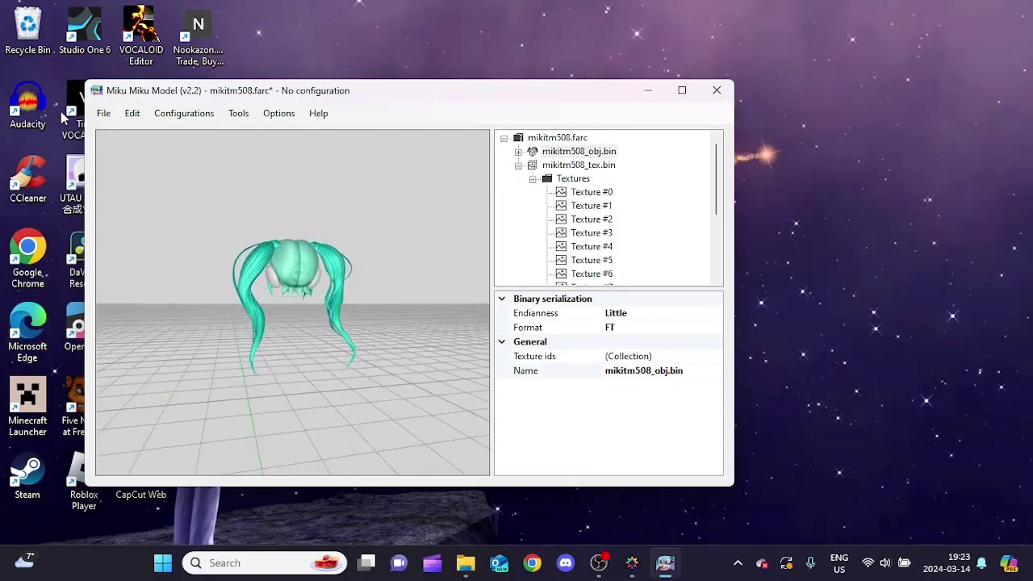
scroll(251, 244, up, 5)
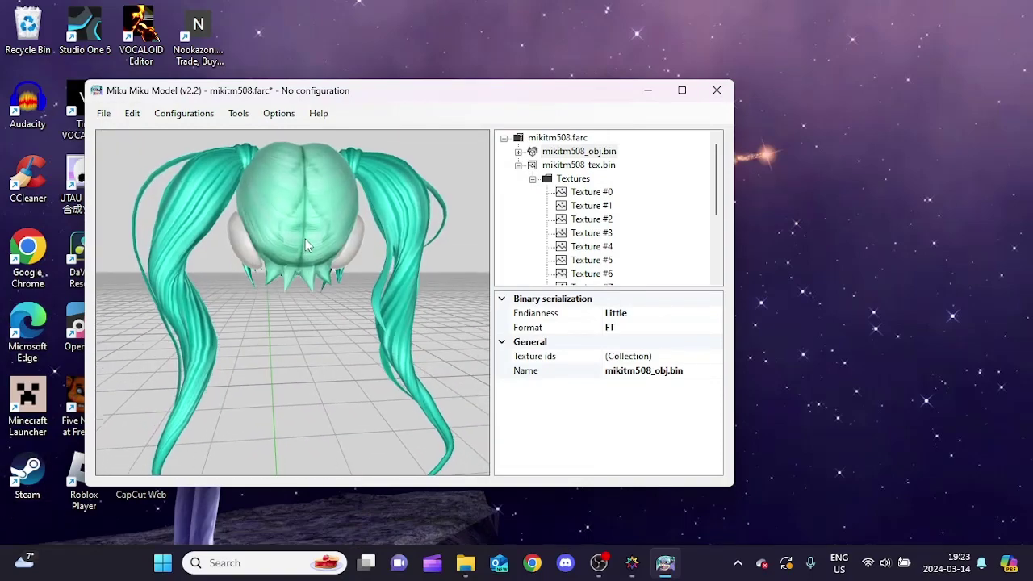
scroll(410, 279, down, 5)
drag(410, 279, 492, 264)
scroll(623, 206, down, 1)
- Replace Texture #5 in mikitm508_tex.bin with Texture #4.png from the objset folder
click(612, 205)
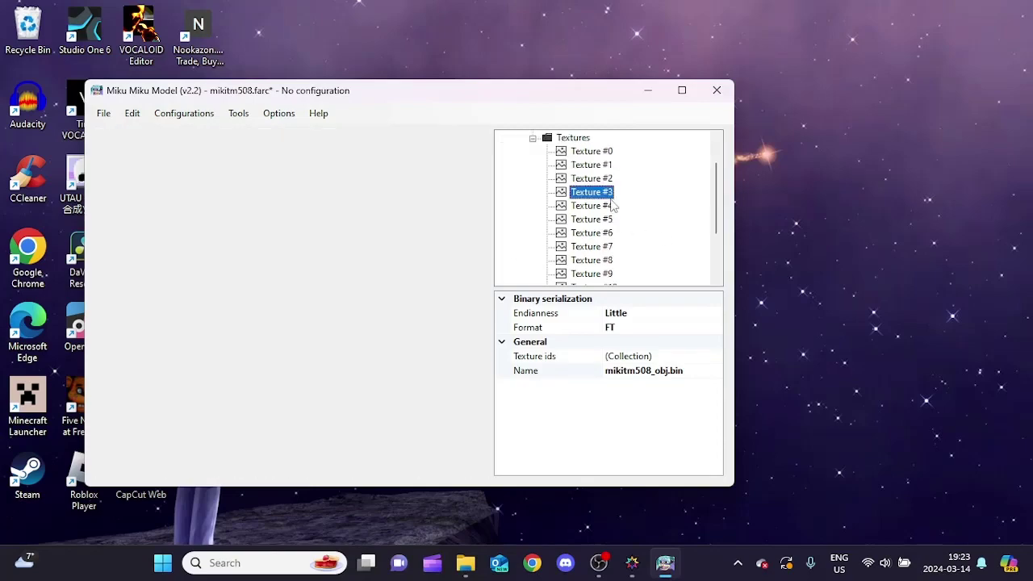
click(596, 221)
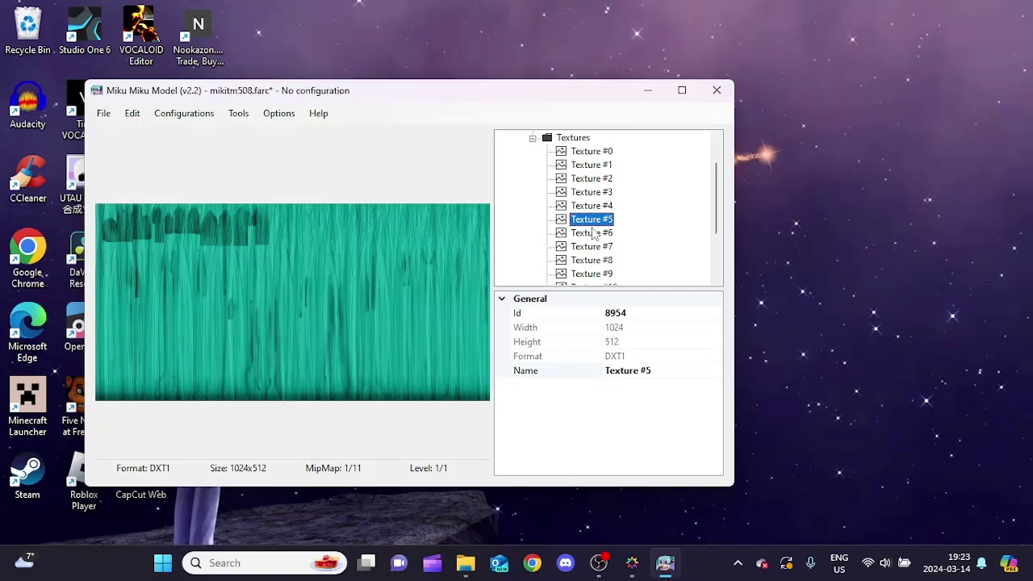
right_click(594, 219)
click(637, 320)
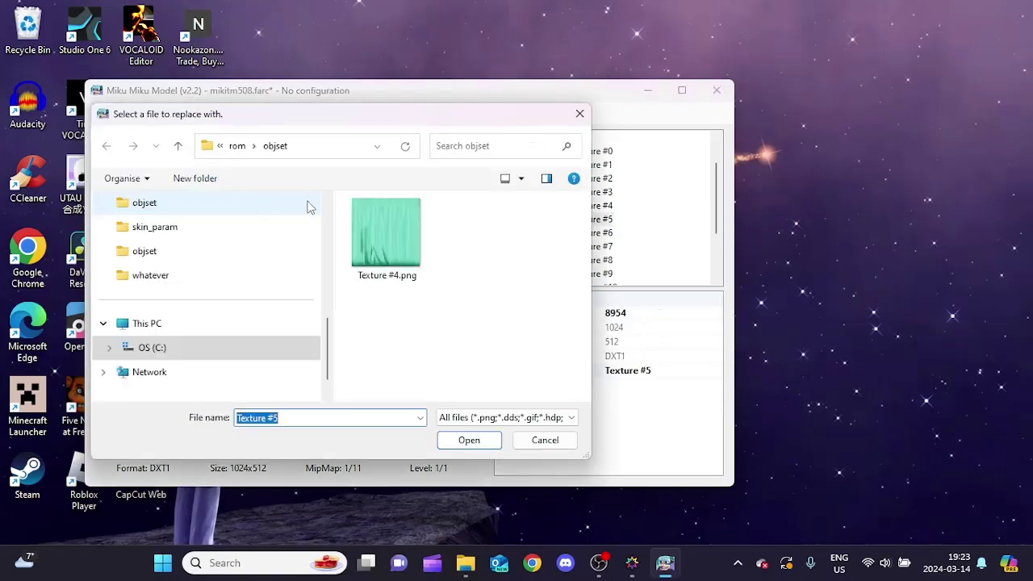
click(386, 234)
click(469, 441)
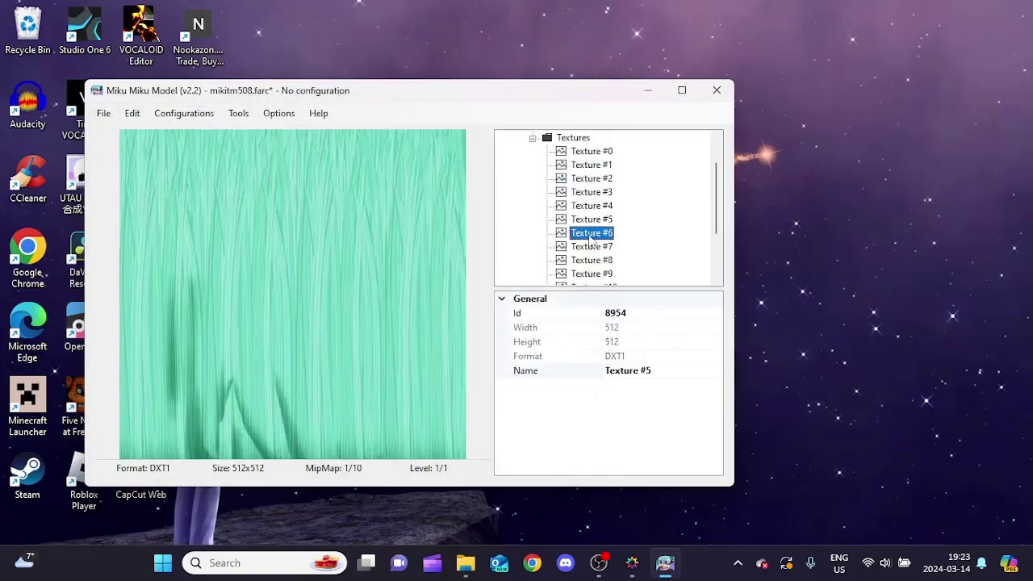
- Find the next hair texture further down mikitm508_tex.bin and replace it with Texture #4.png as well
click(592, 246)
click(592, 260)
scroll(592, 259, down, 1)
click(594, 233)
click(595, 246)
right_click(594, 247)
click(622, 335)
click(468, 439)
- Check the remaining mikitm508 textures and examine the recoloured hair model from several angles
click(605, 247)
scroll(605, 252, down, 1)
click(594, 260)
scroll(594, 243, up, 3)
click(591, 192)
click(579, 150)
drag(380, 274, 202, 444)
scroll(277, 352, up, 5)
scroll(246, 322, down, 5)
drag(245, 321, 170, 149)
- Save the modified mikitm508.farc and close the model editor
click(103, 113)
click(127, 164)
click(716, 91)
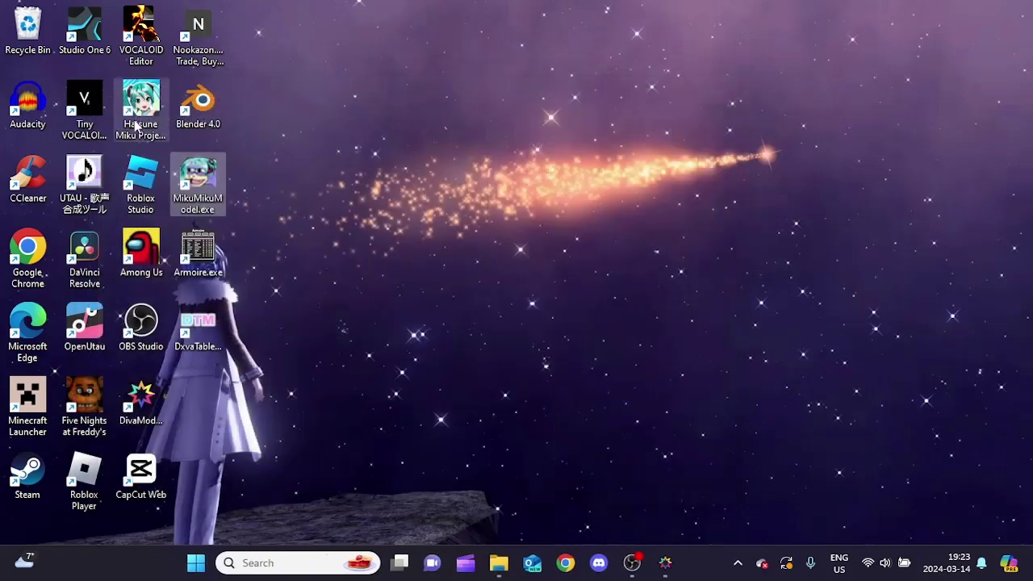
- Launch the game through the mod manager and preview Hatsune Miku's Fairy module in Customization
click(665, 562)
click(71, 339)
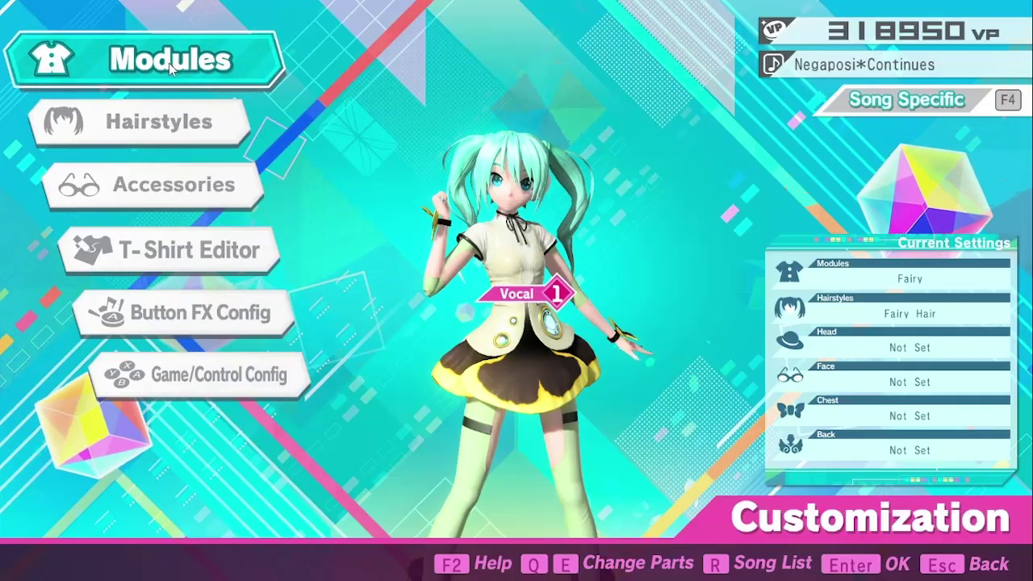
click(169, 63)
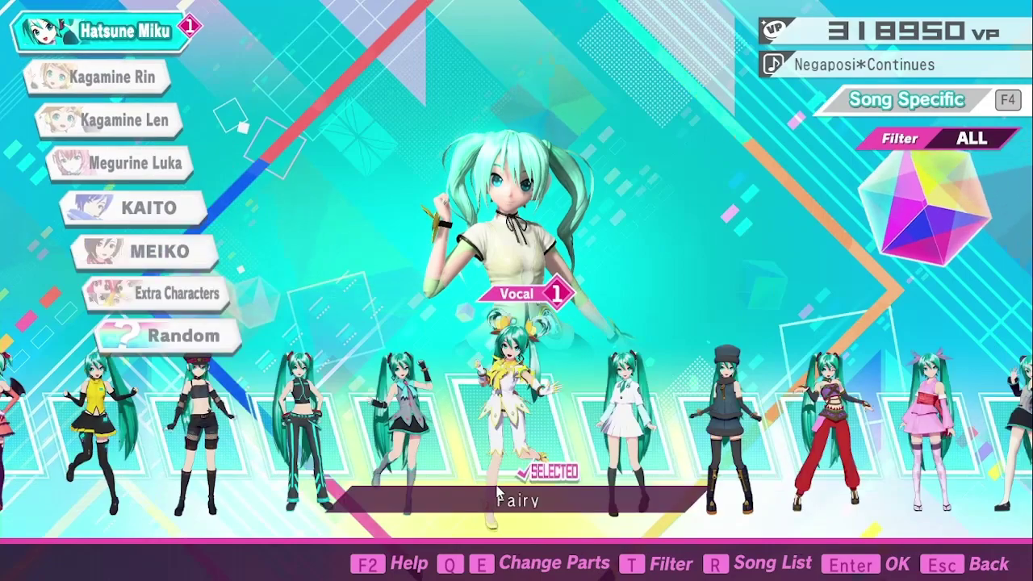
click(494, 427)
click(491, 281)
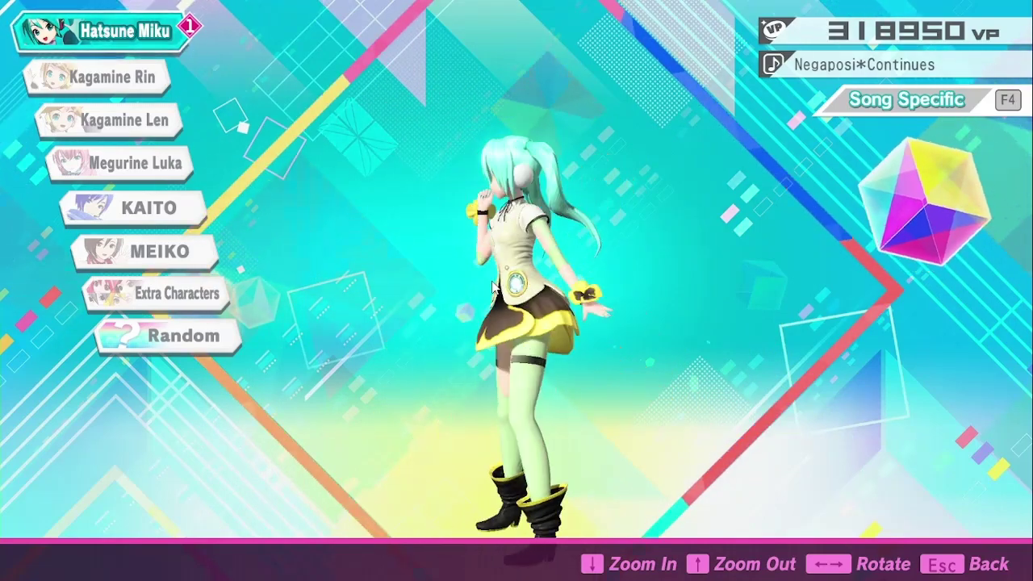
- Back out of the module preview to the main menu and end the game
key(Escape)
key(Escape)
key(Escape)
key(Escape)
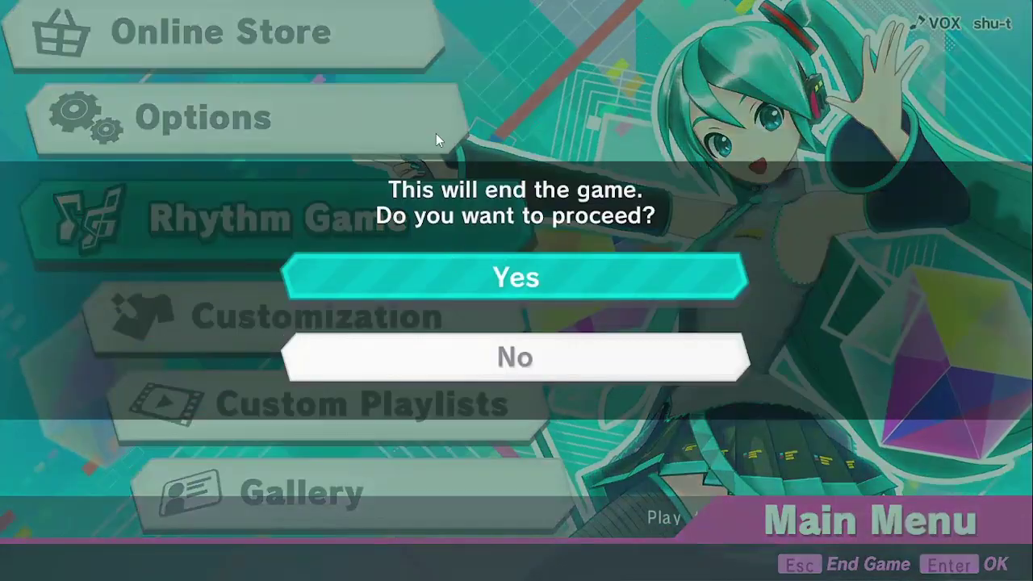
key(Return)
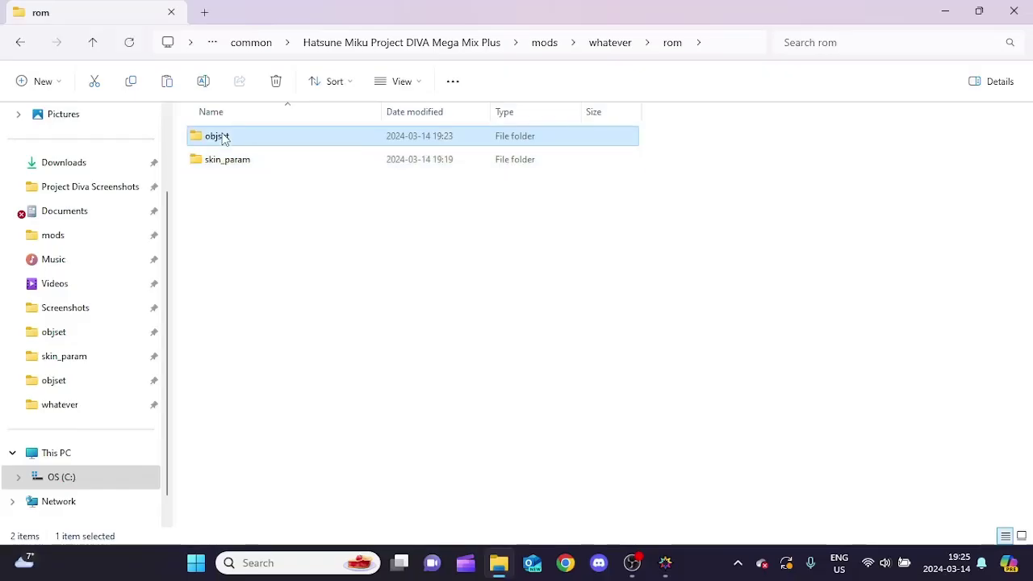
- Open mikitm019.farc from the mod's rom/objset folder in a maximised window and view its textures up to Texture #4
double_click(218, 135)
double_click(219, 136)
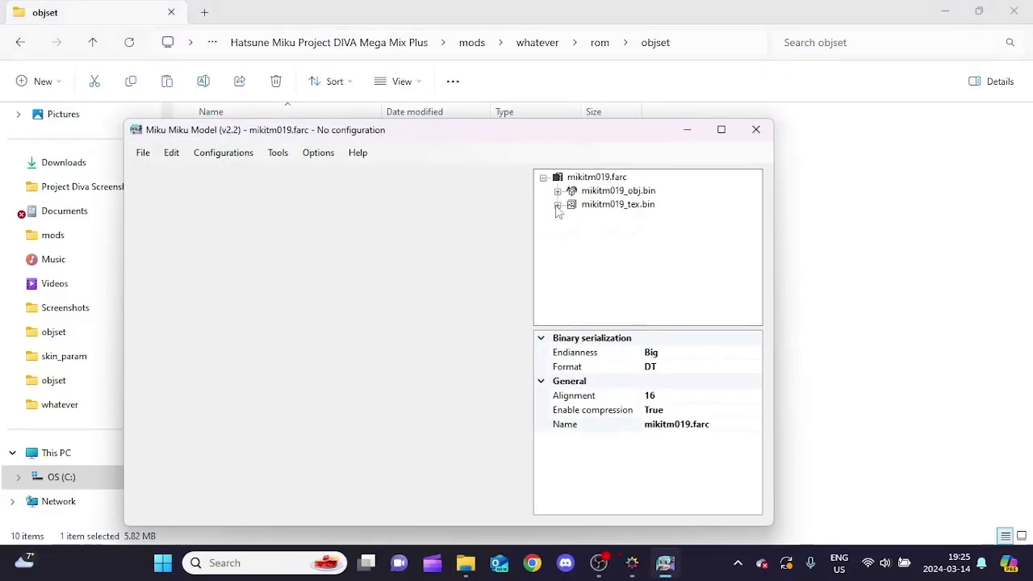
click(557, 205)
click(721, 129)
click(746, 110)
click(746, 121)
click(744, 158)
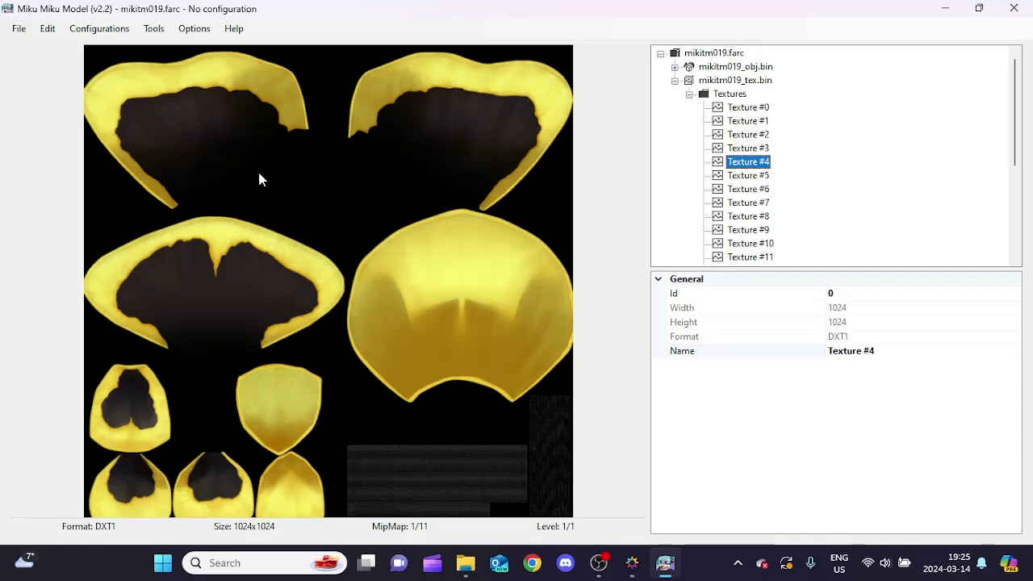
- Collapse the texture list and examine the mikitm019_obj.bin outfit model from a higher angle
click(675, 80)
click(717, 72)
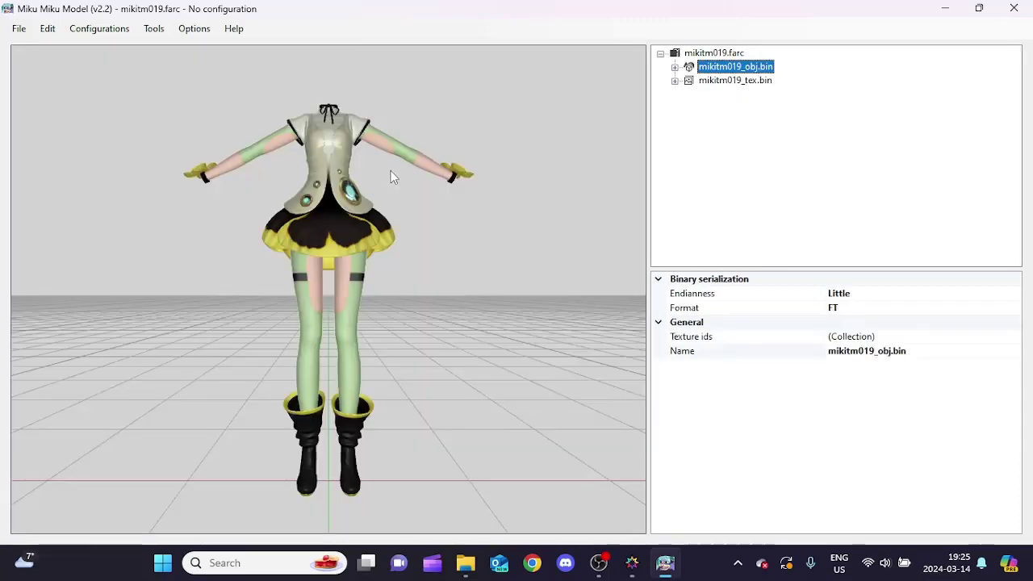
drag(392, 172, 406, 328)
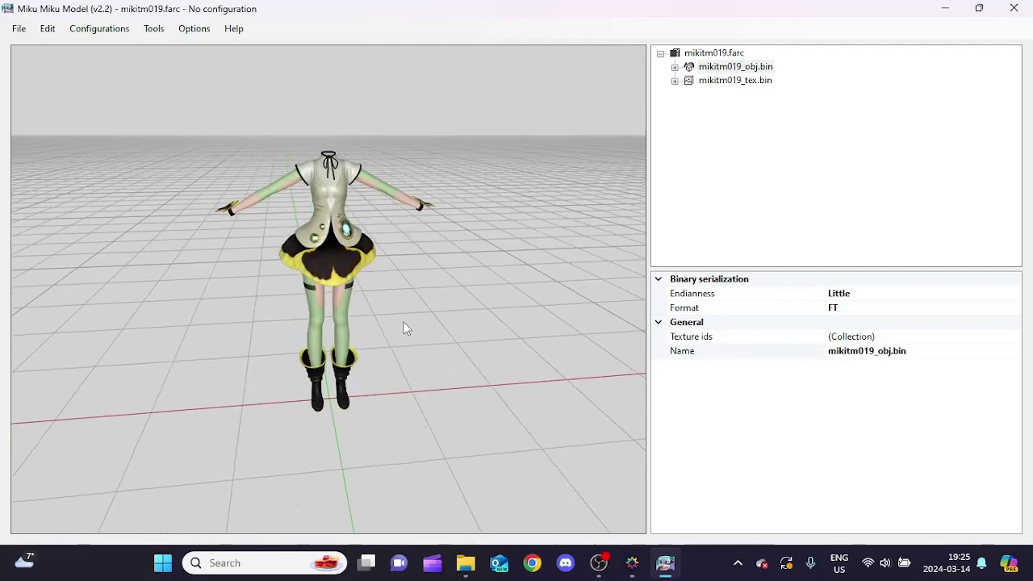